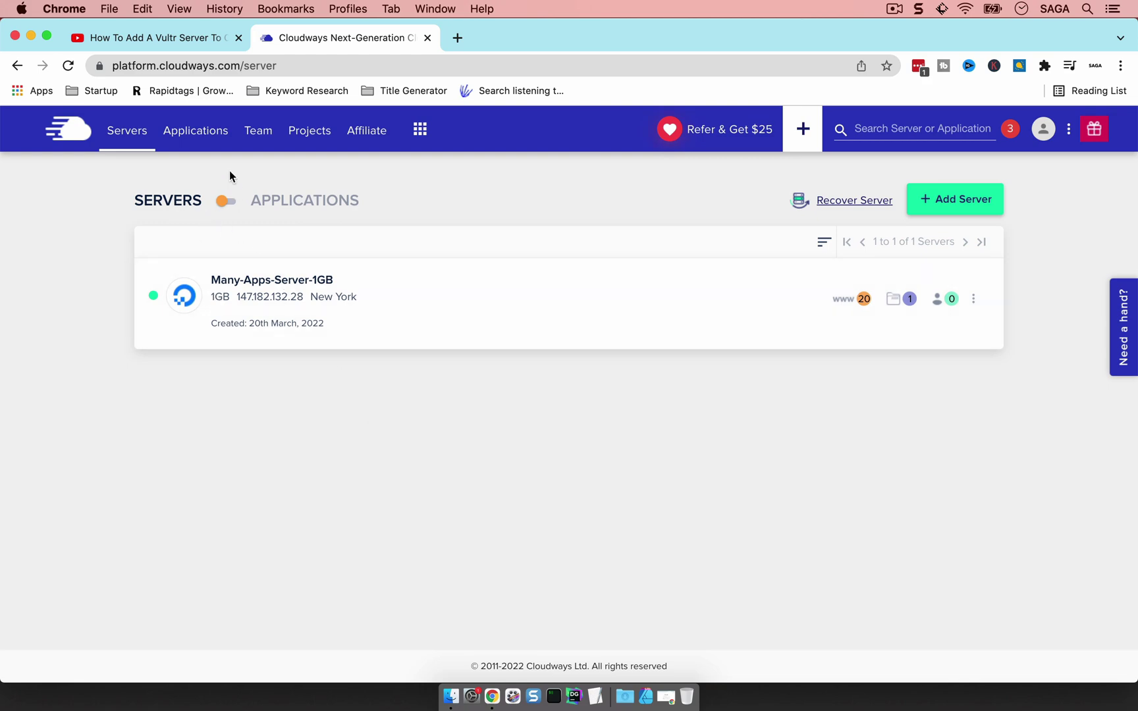
Read the YouTube video's description for the Cloudways trial link and highlight the promo code.
left_click(164, 34)
scroll(258, 233, "down", 2)
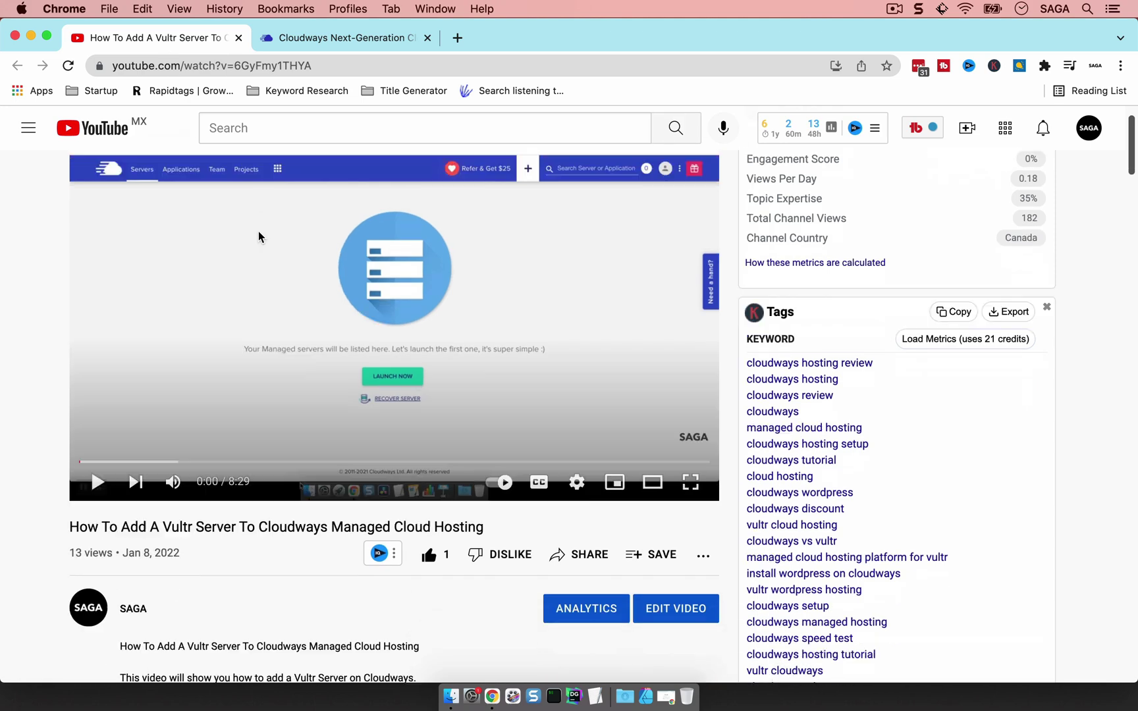
scroll(259, 236, "down", 6)
left_click(260, 298)
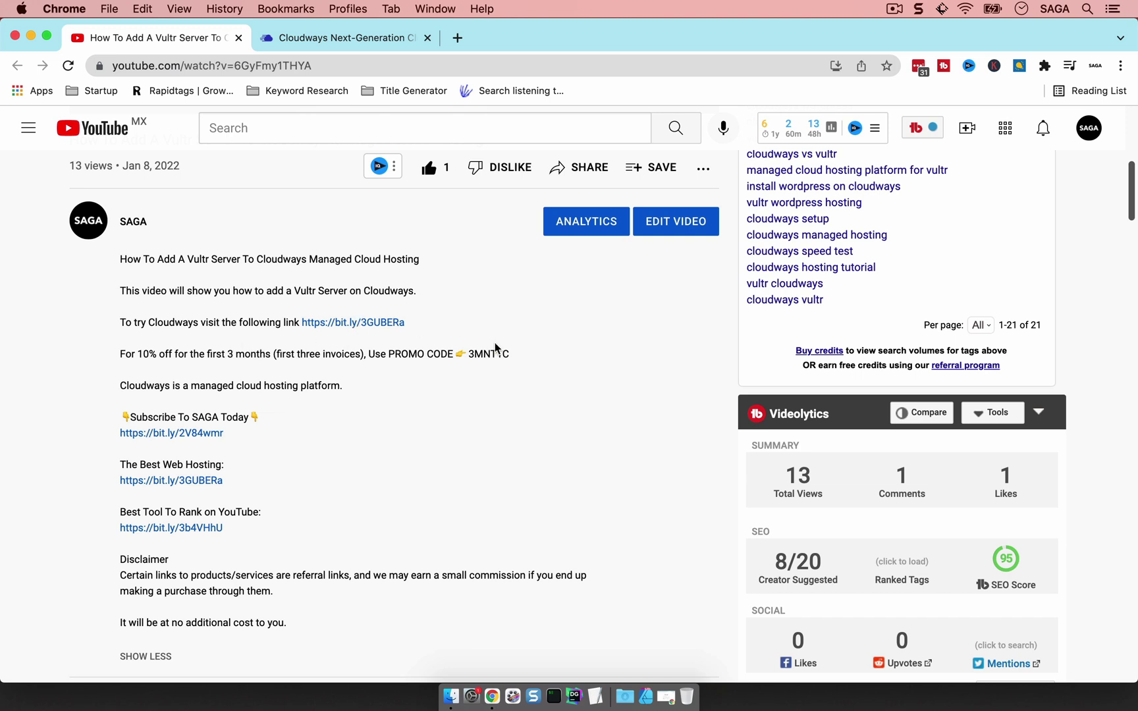
left_click_drag(469, 355, 532, 359)
Start adding a Cloudways server with clean WordPress 5.9 (No Cloudways Optimization), naming the app "kjd" and the server "dsfds".
left_click(341, 40)
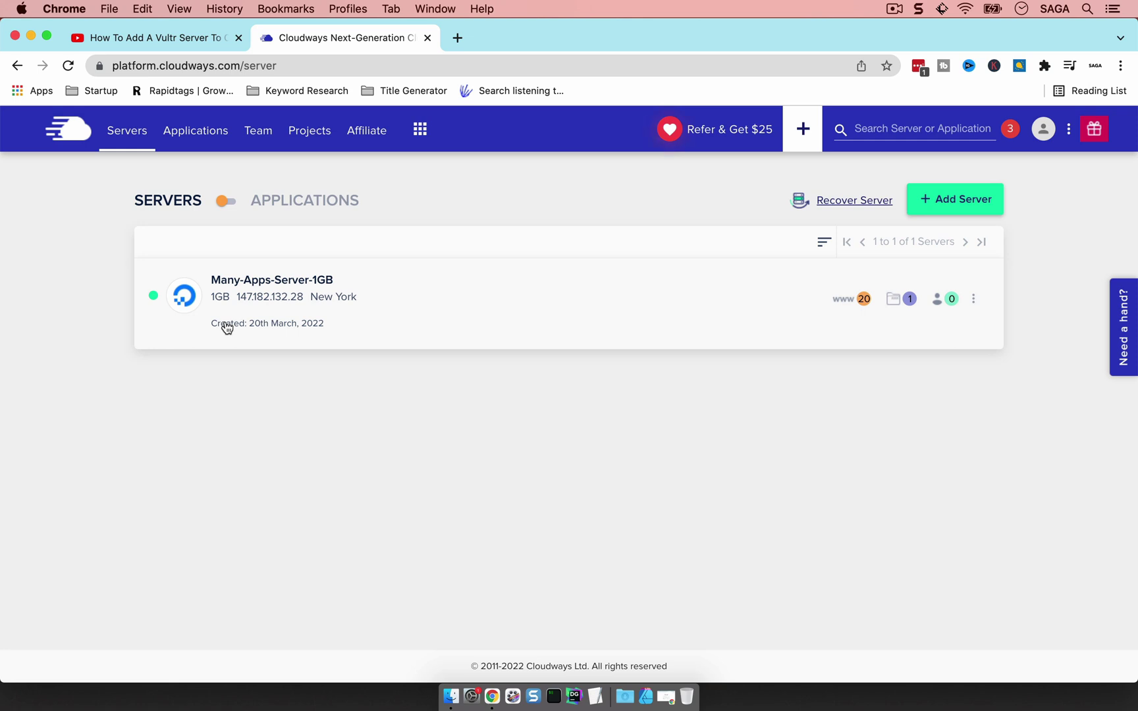
left_click(935, 199)
left_click(283, 313)
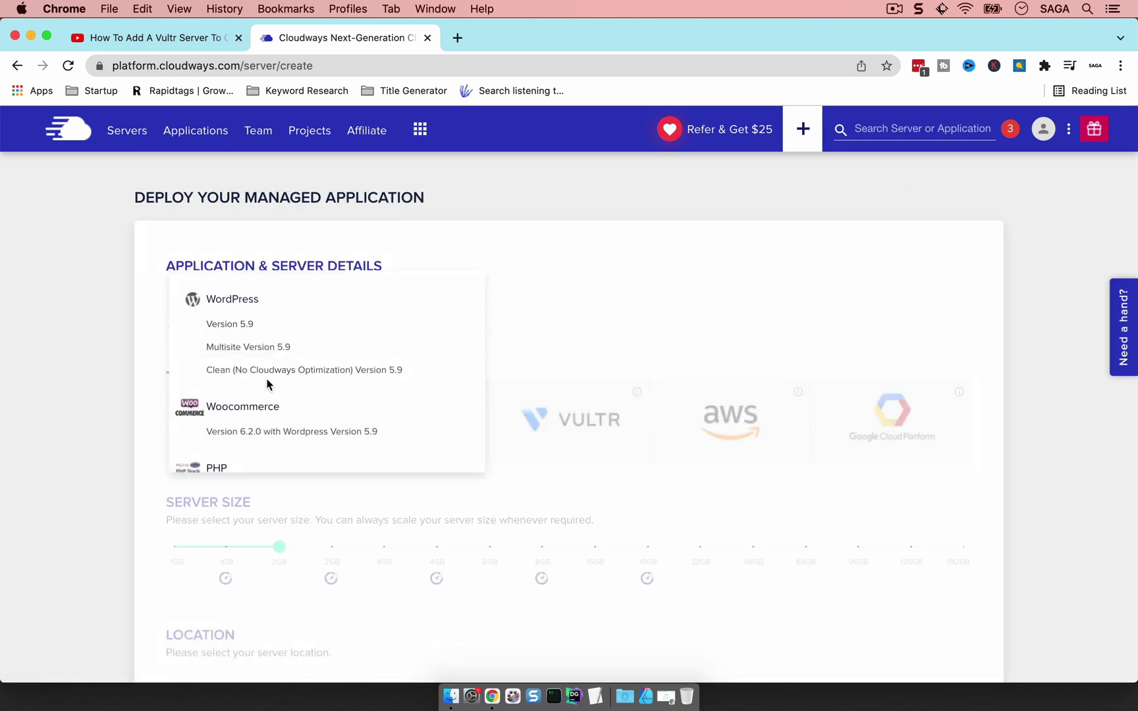
left_click(305, 370)
left_click(444, 310)
type("kjd")
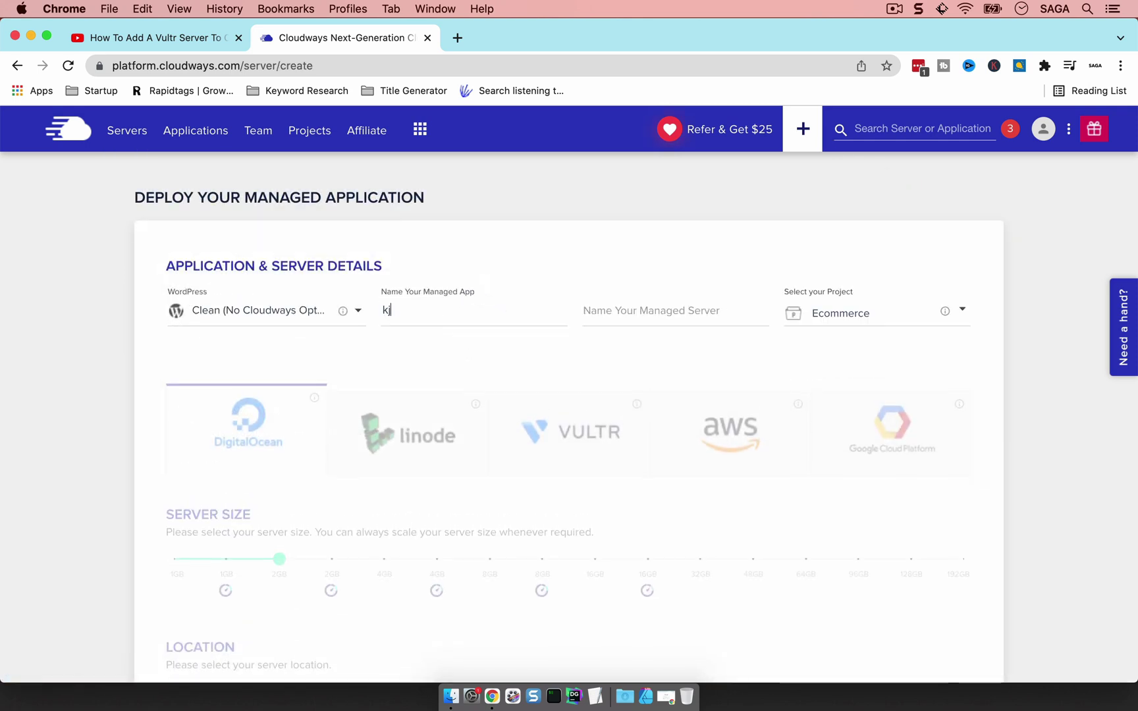
left_click(596, 310)
type("sdfsdf")
Set the DigitalOcean server size to the smallest 1GB option and highlight the size recommendation for production websites.
scroll(592, 345, "down", 3)
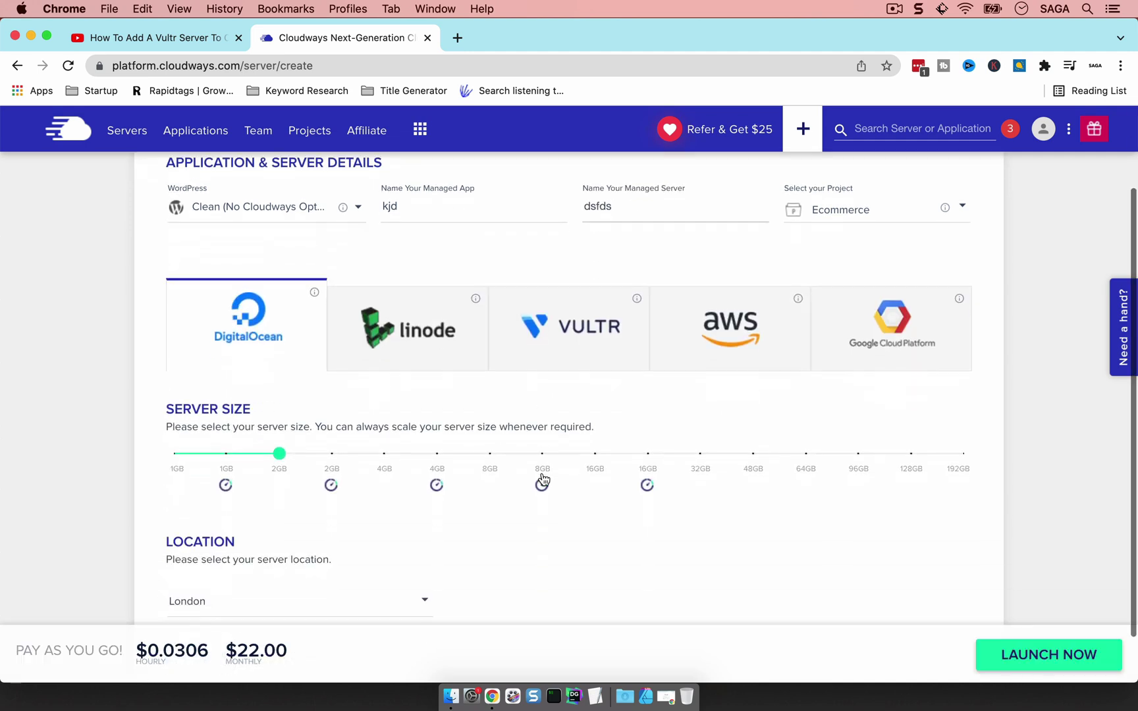
left_click(174, 396)
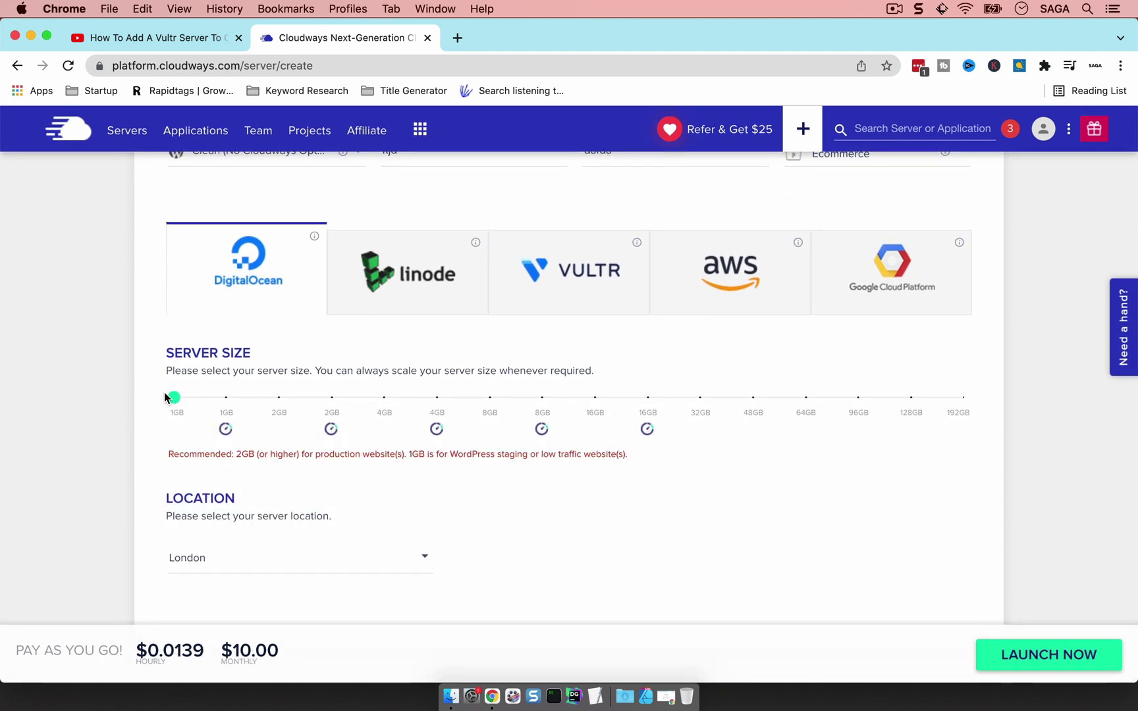
mouse_move(174, 401)
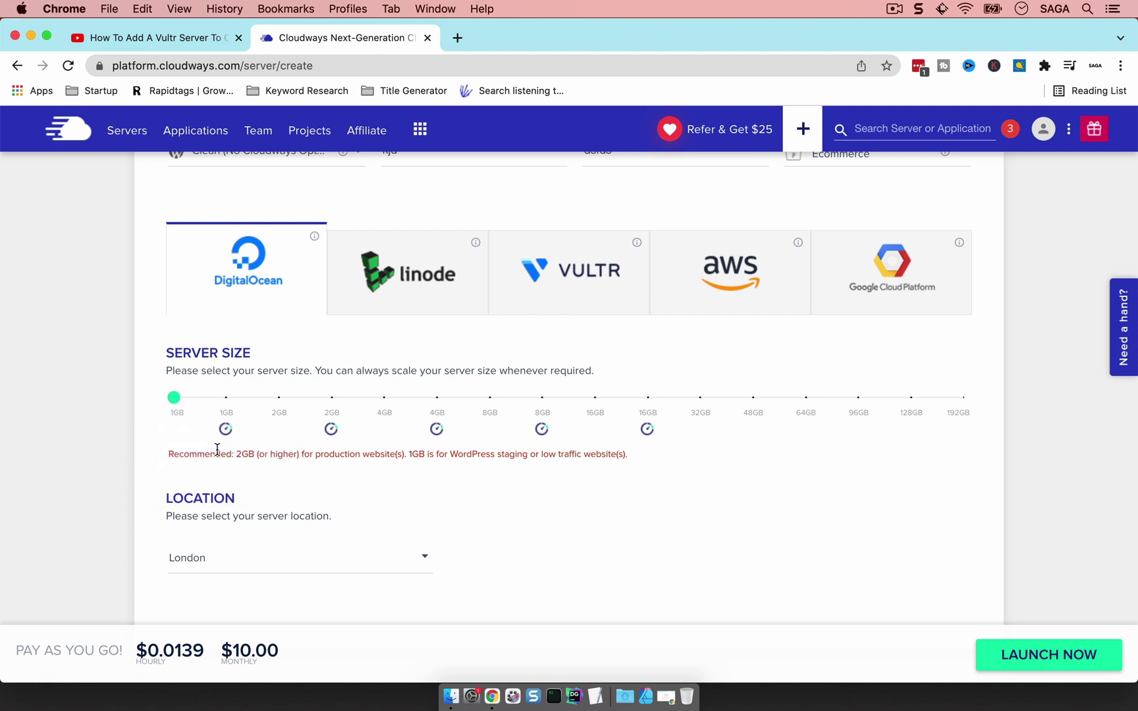
left_click_drag(204, 454, 359, 457)
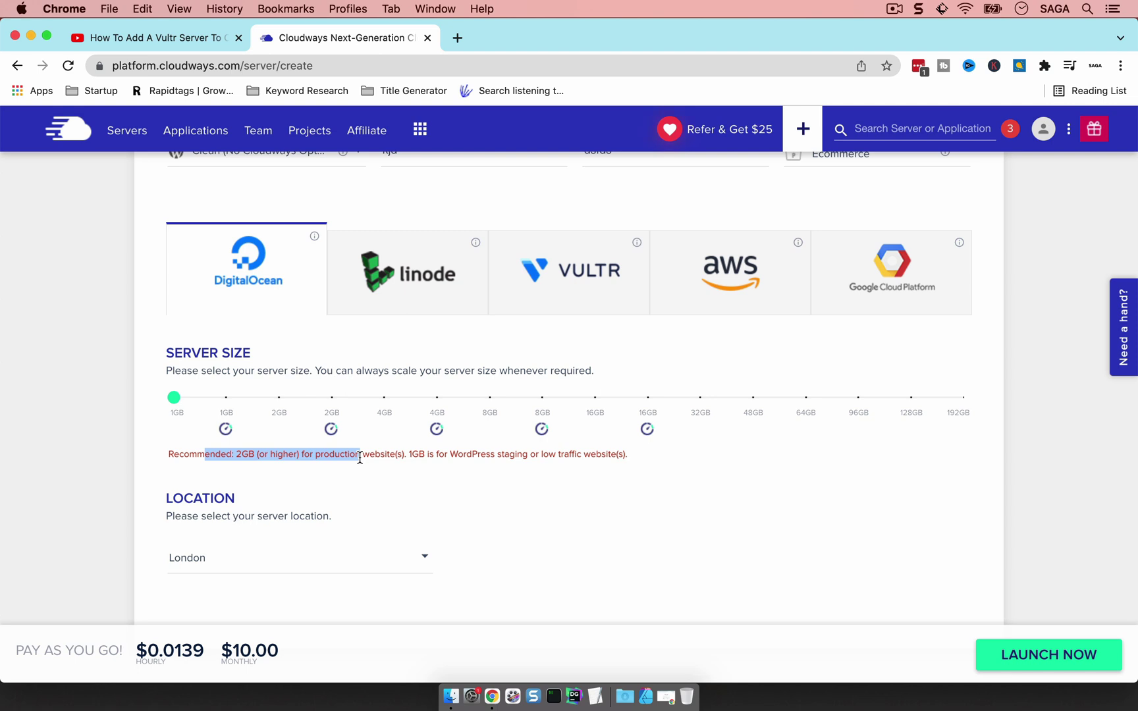
scroll(359, 457, "up", 5)
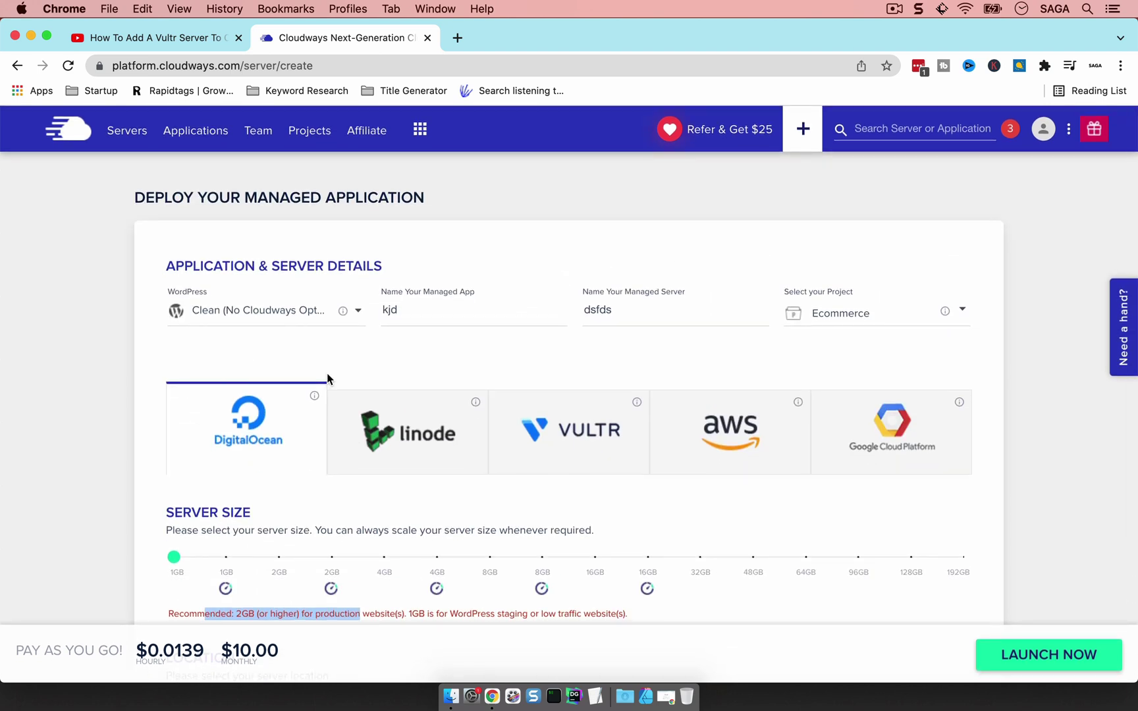
Return to the server list and look through the applications installed on Many-Apps-Server-1GB.
left_click(121, 134)
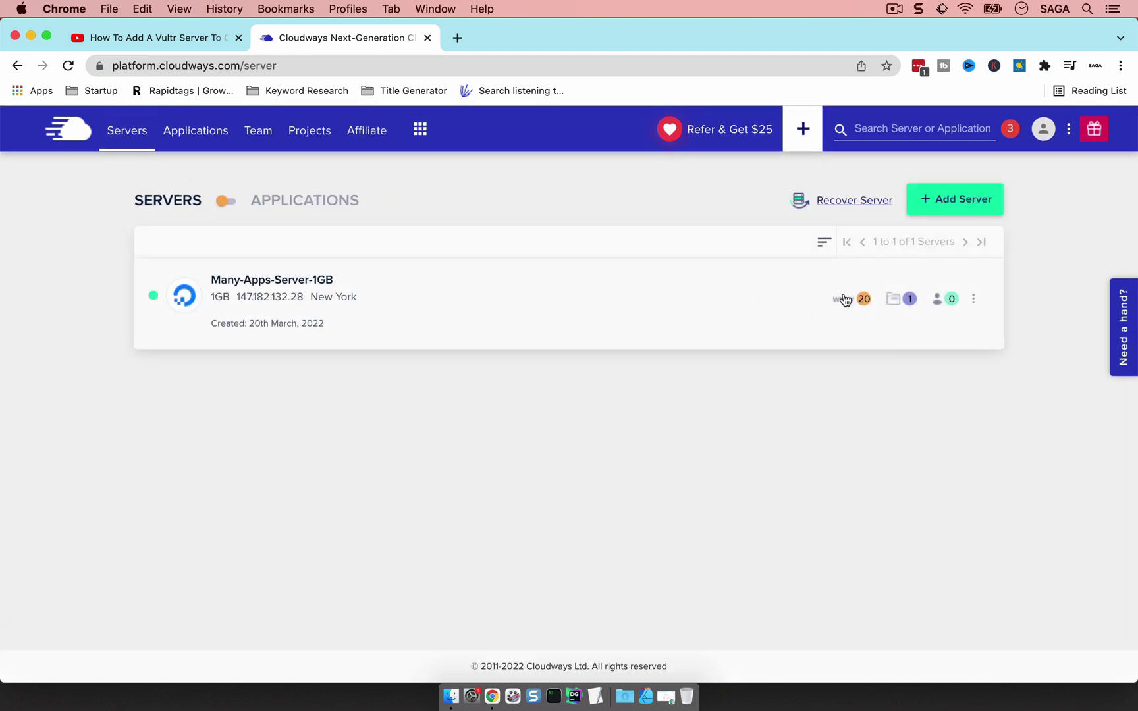
left_click(861, 305)
scroll(784, 384, "down", 3)
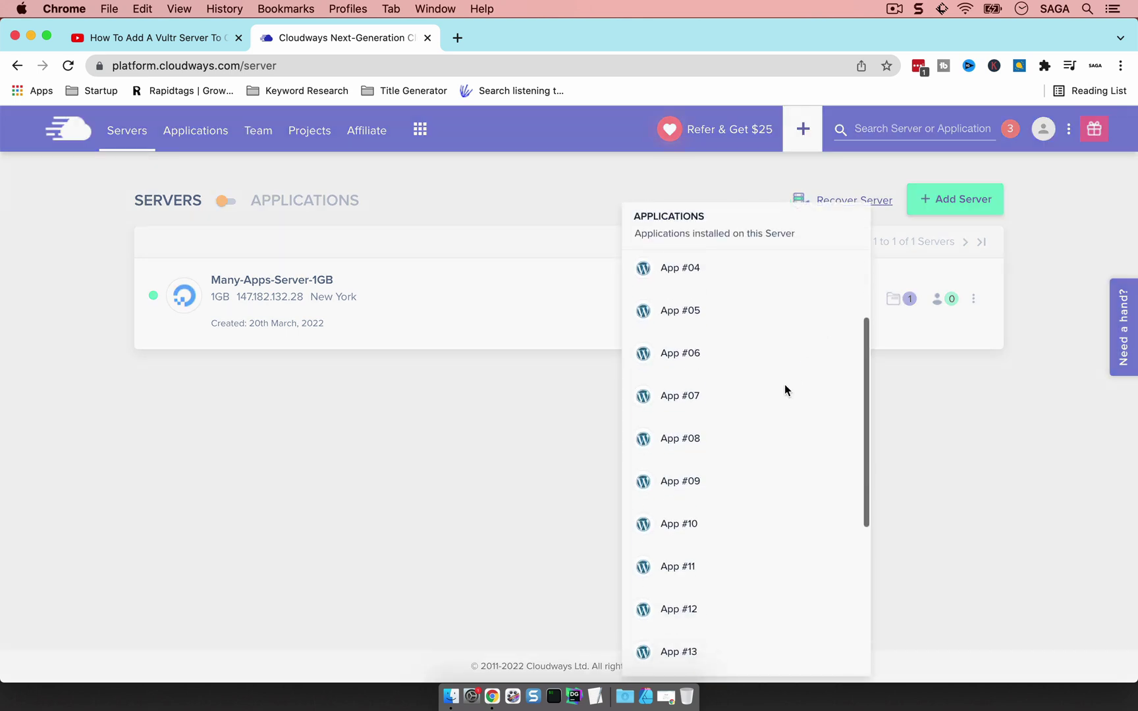
left_click(374, 415)
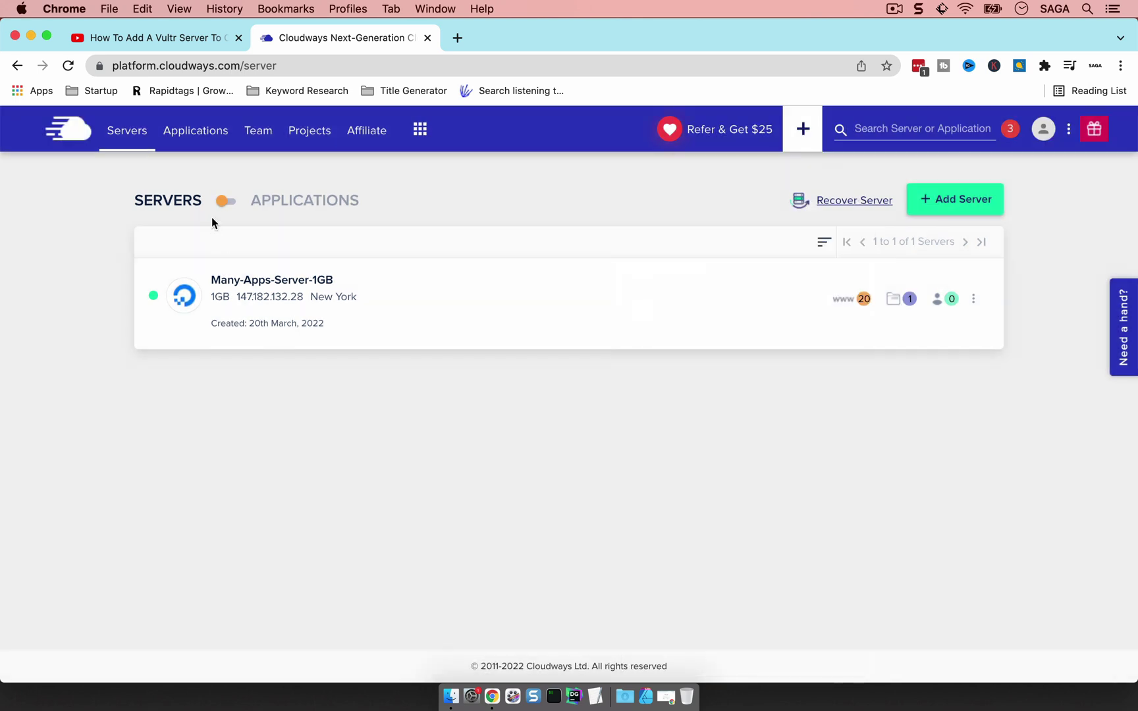
Browse the list of all applications in the account.
left_click(199, 135)
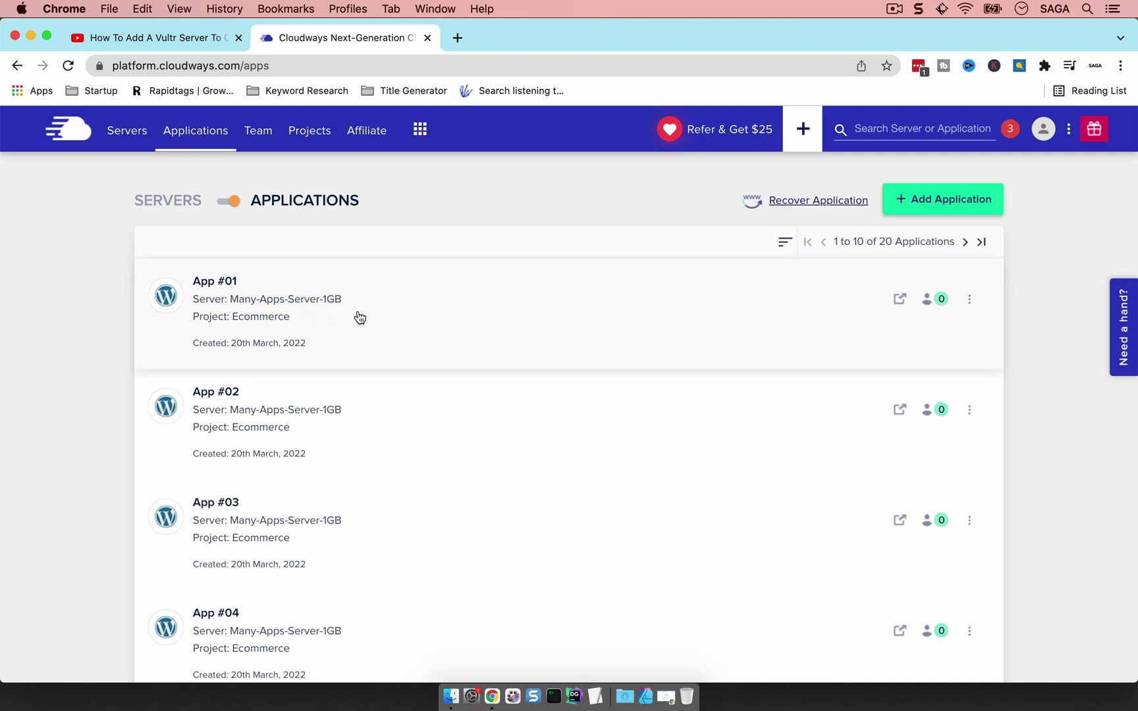
scroll(523, 328, "down", 6)
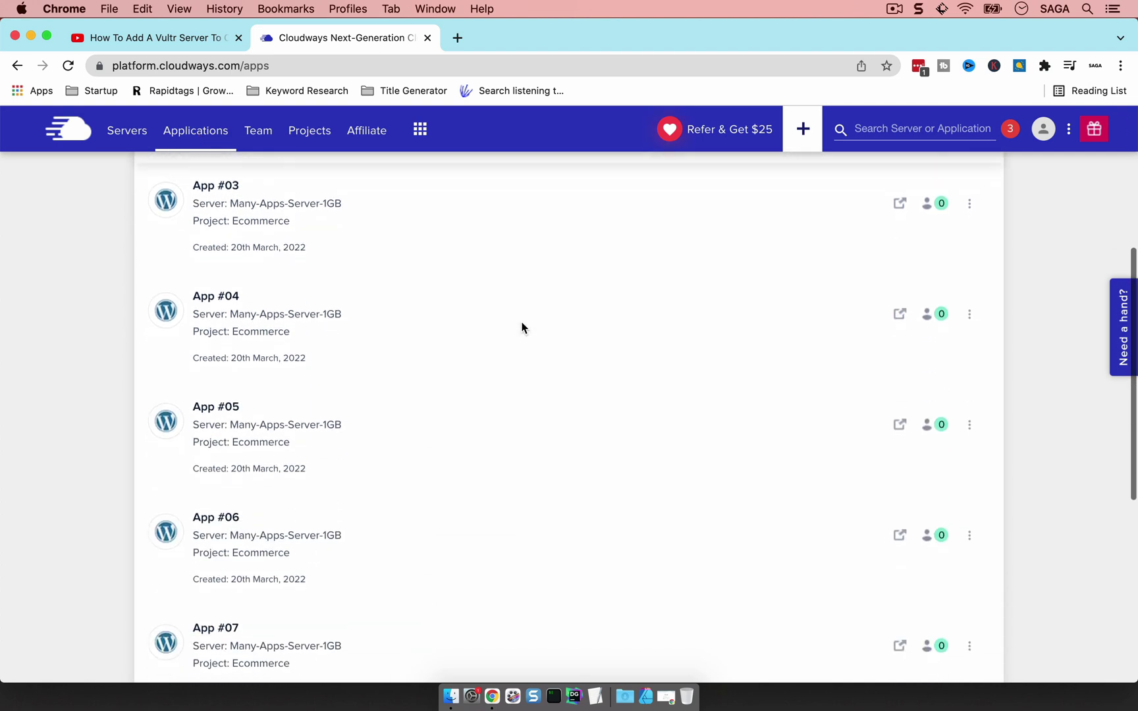
scroll(607, 397, "up", 6)
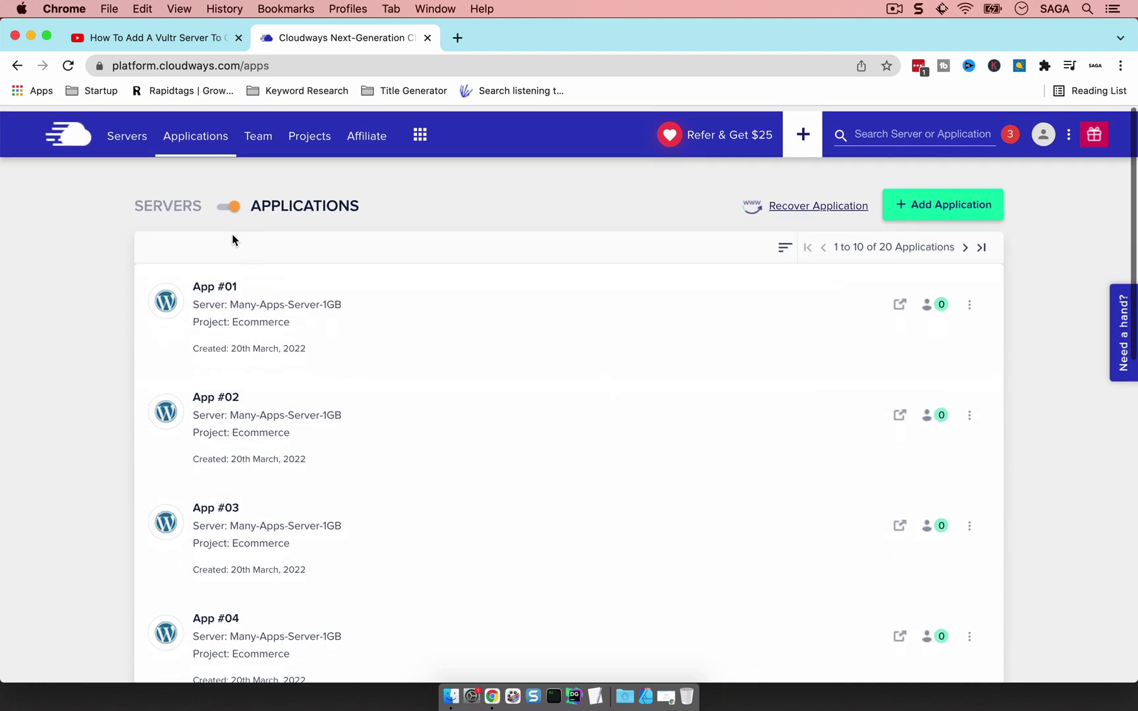
Open the monitoring summary of Many-Apps-Server-1GB, examine its RAM, CPU, disk and bandwidth usage, and refresh the server health.
left_click(127, 130)
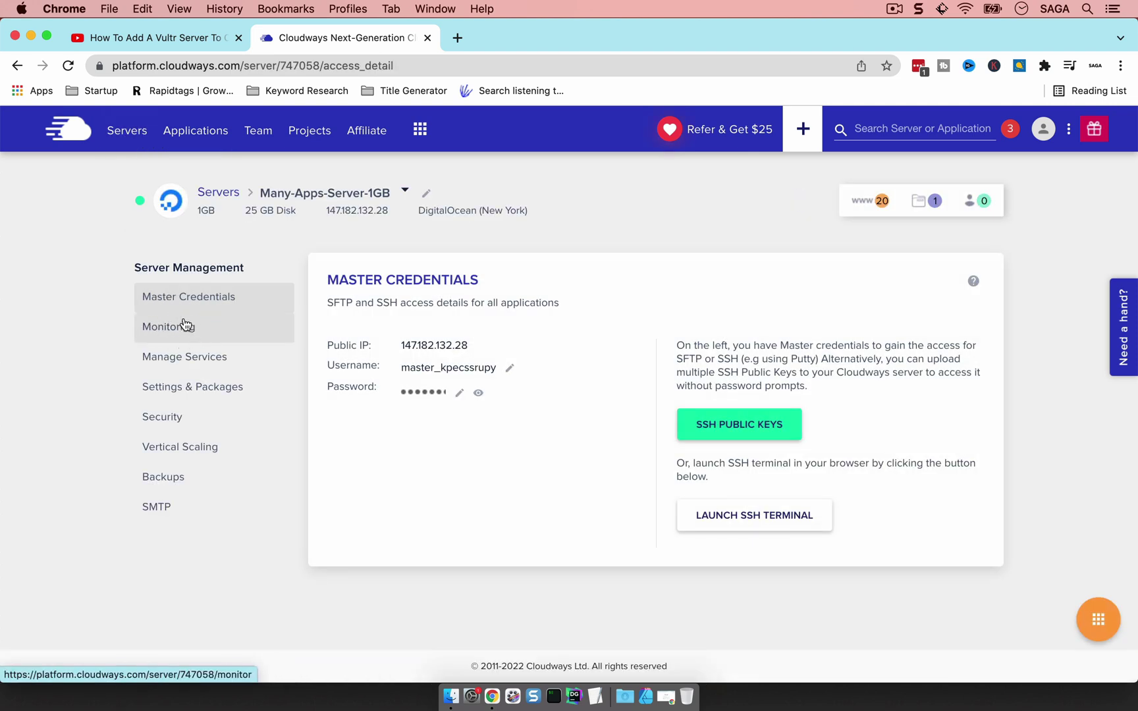
left_click(170, 329)
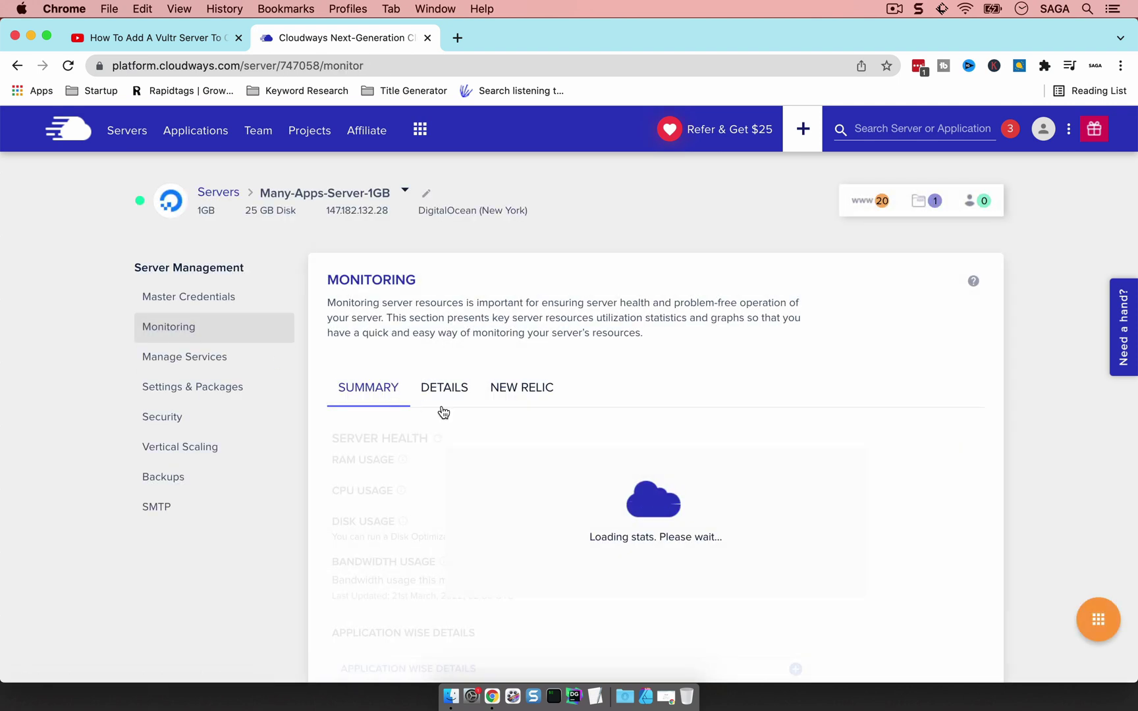
scroll(440, 407, "down", 2)
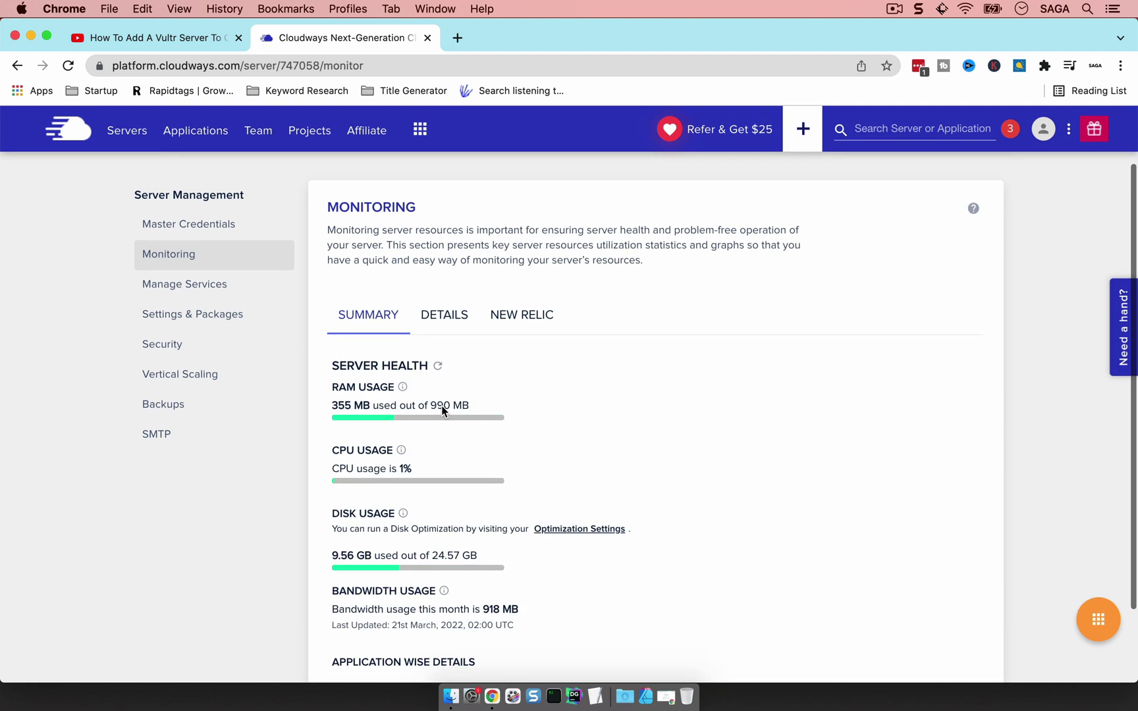
scroll(442, 411, "down", 2)
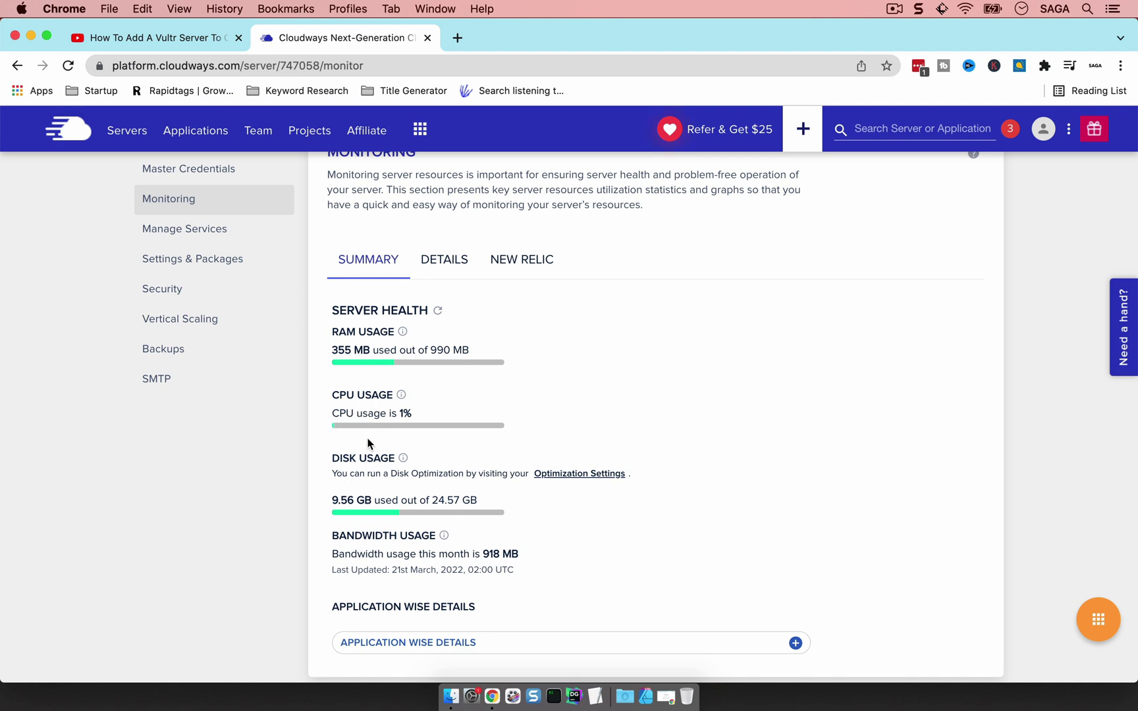
scroll(377, 430, "up", 3)
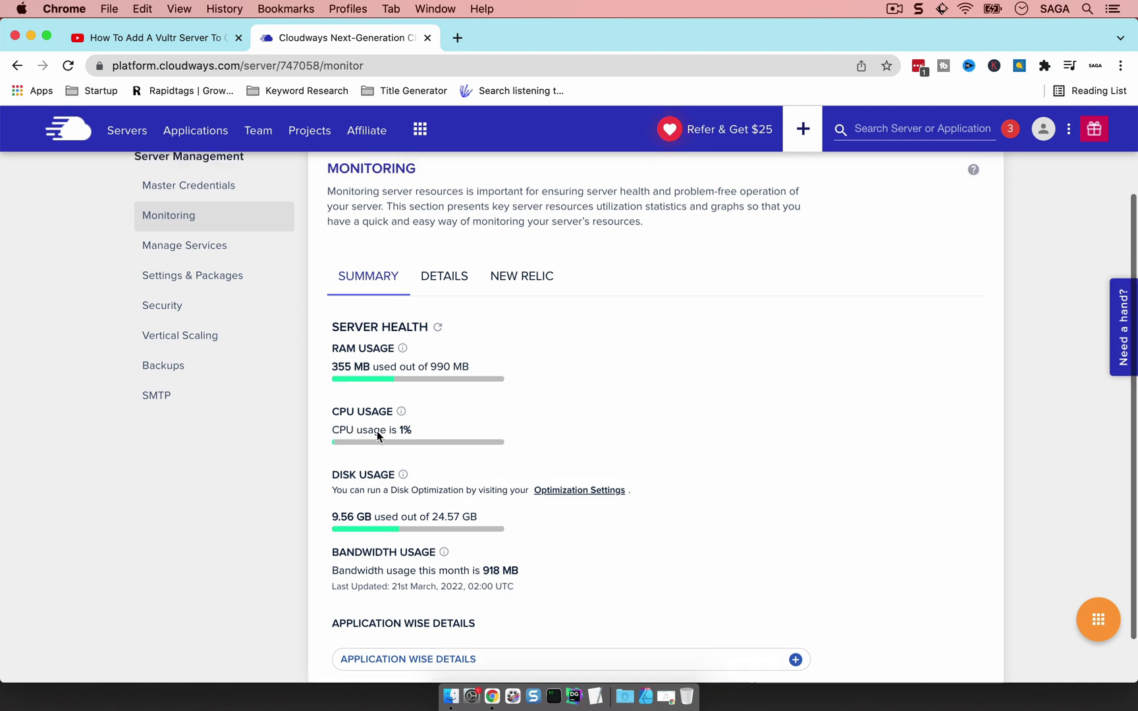
left_click(437, 402)
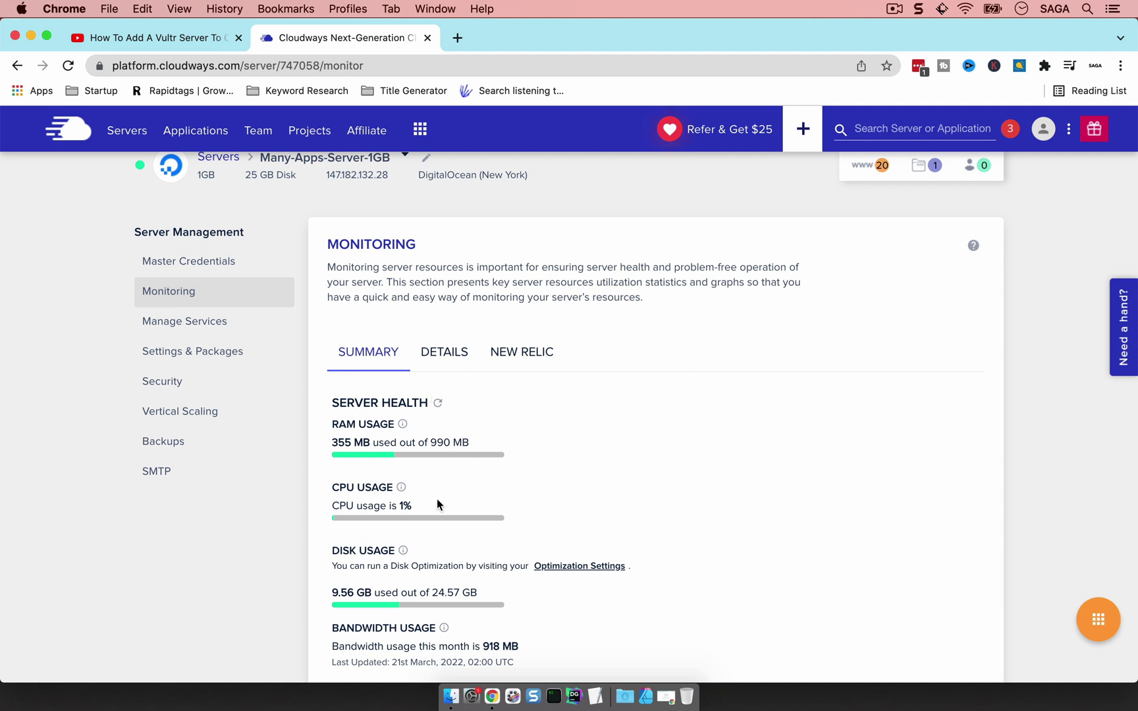
Expand the application-wise details and examine the CPU, memory and disk usage of each app.
scroll(437, 506, "down", 2)
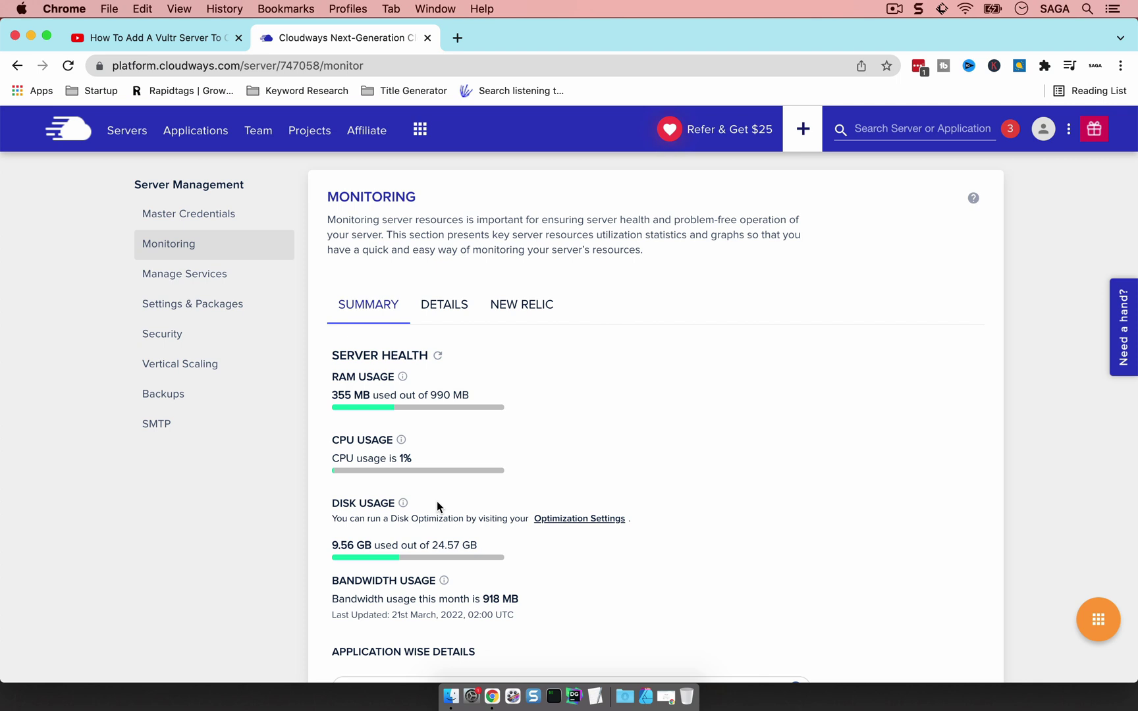
scroll(437, 504, "down", 3)
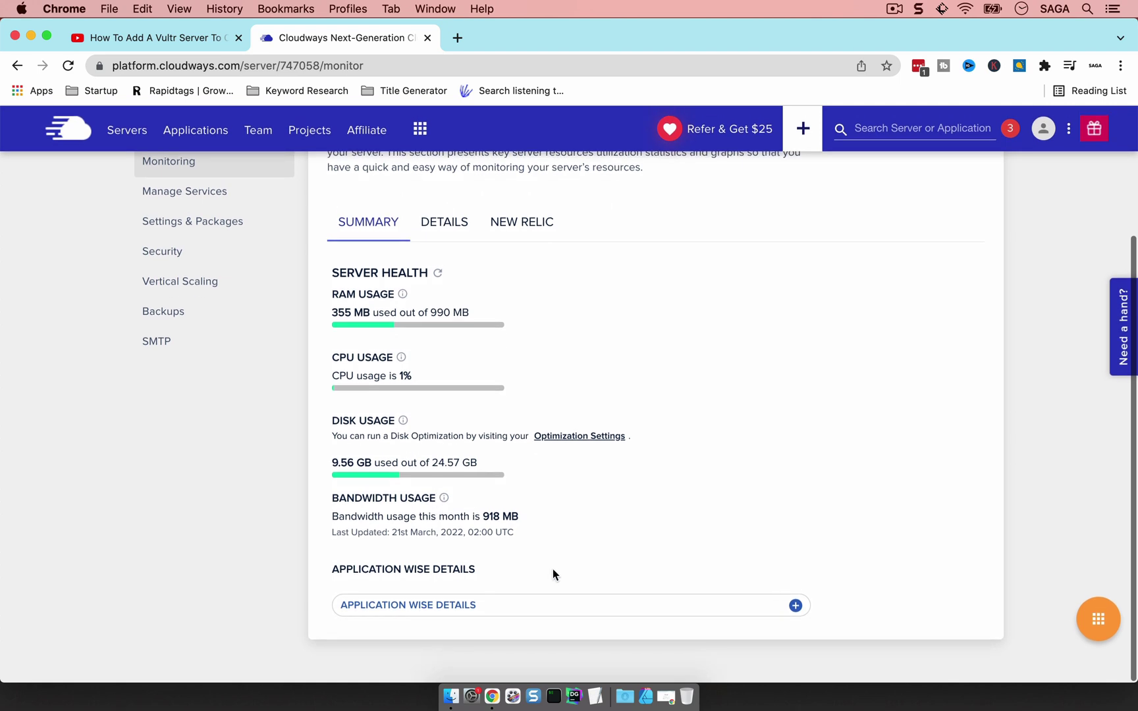
left_click(510, 603)
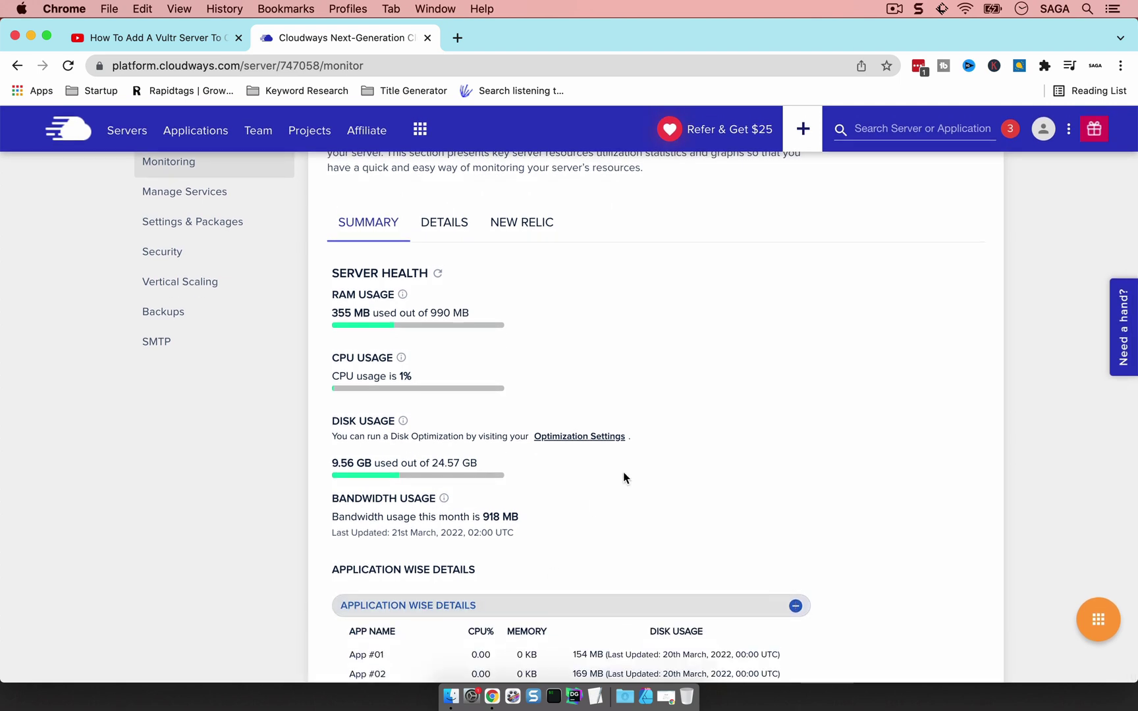
scroll(623, 475, "down", 10)
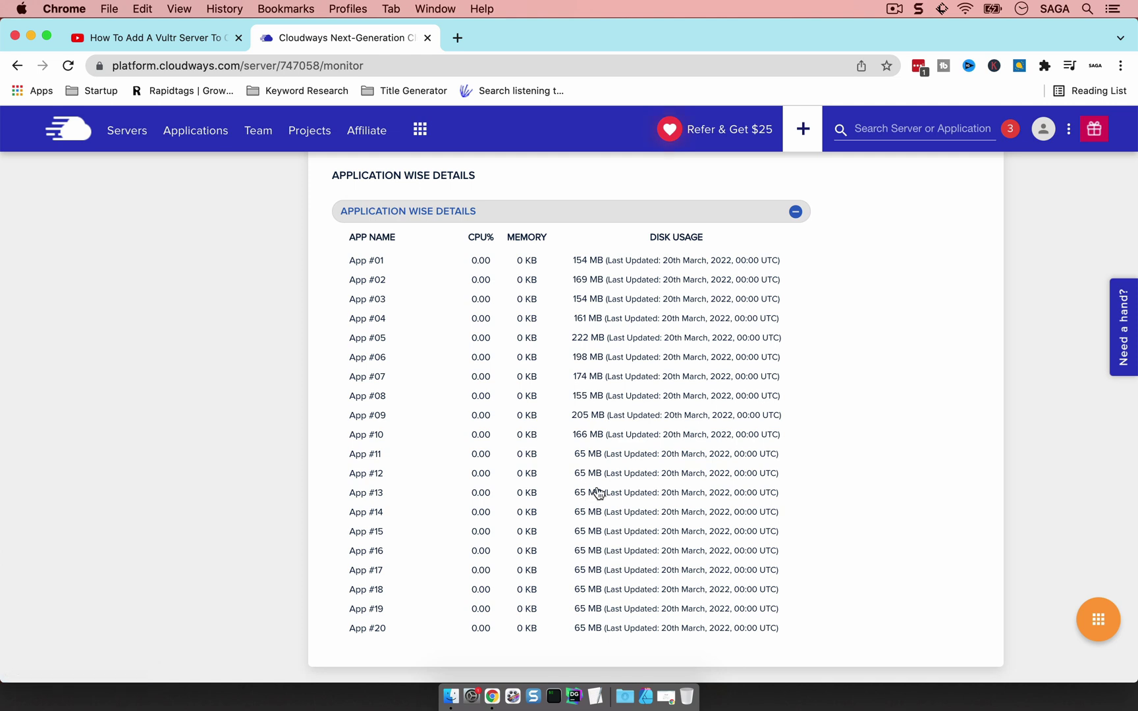
scroll(578, 625, "up", 10)
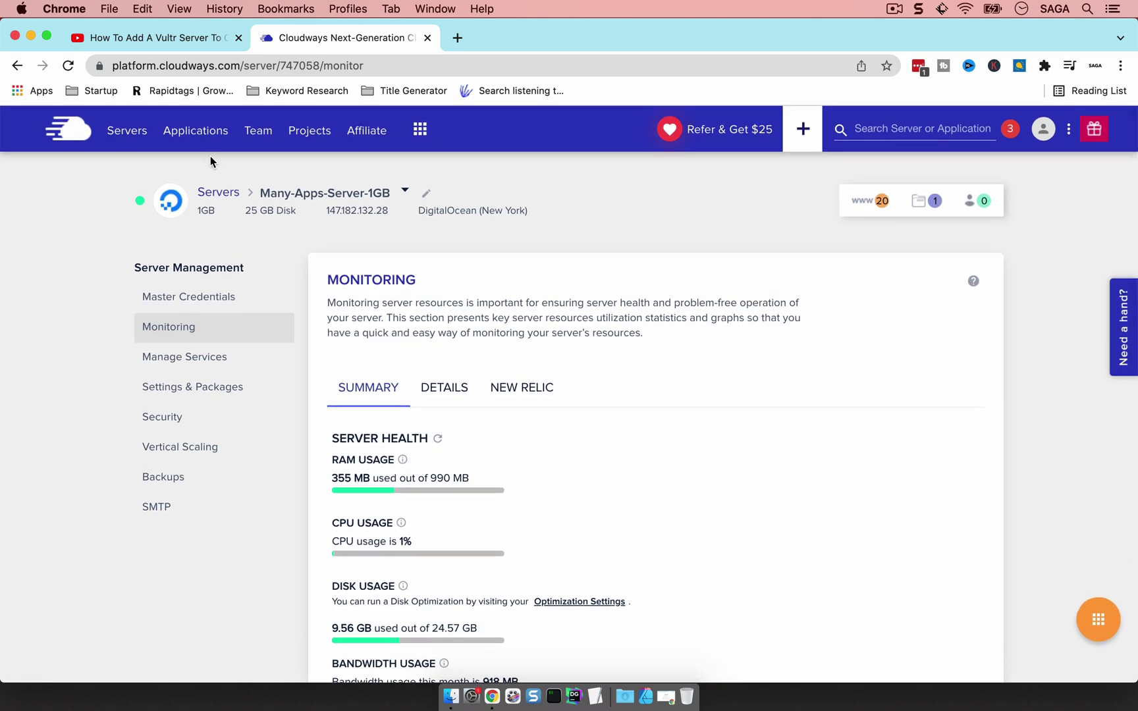
From the applications list, open the websites of App #01 through App #10, each in its own background tab.
left_click(187, 130)
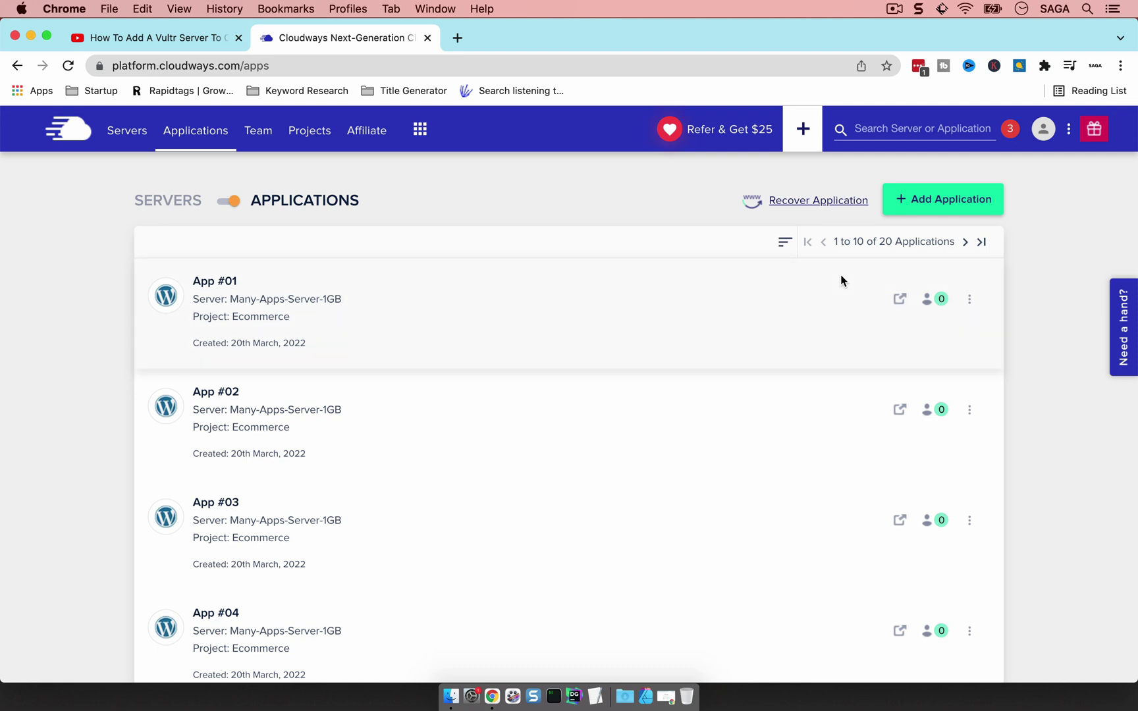
left_click(901, 298, "super")
left_click(901, 411, "super")
scroll(899, 410, "down", 3)
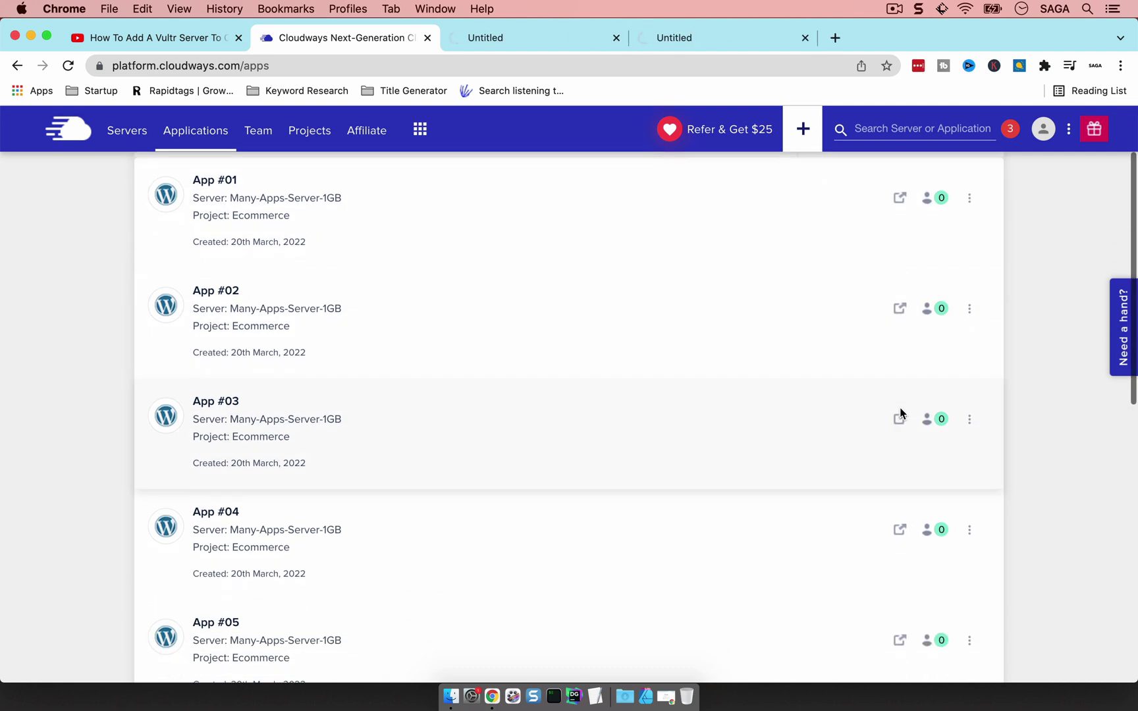
left_click(901, 417, "super")
scroll(900, 418, "down", 4)
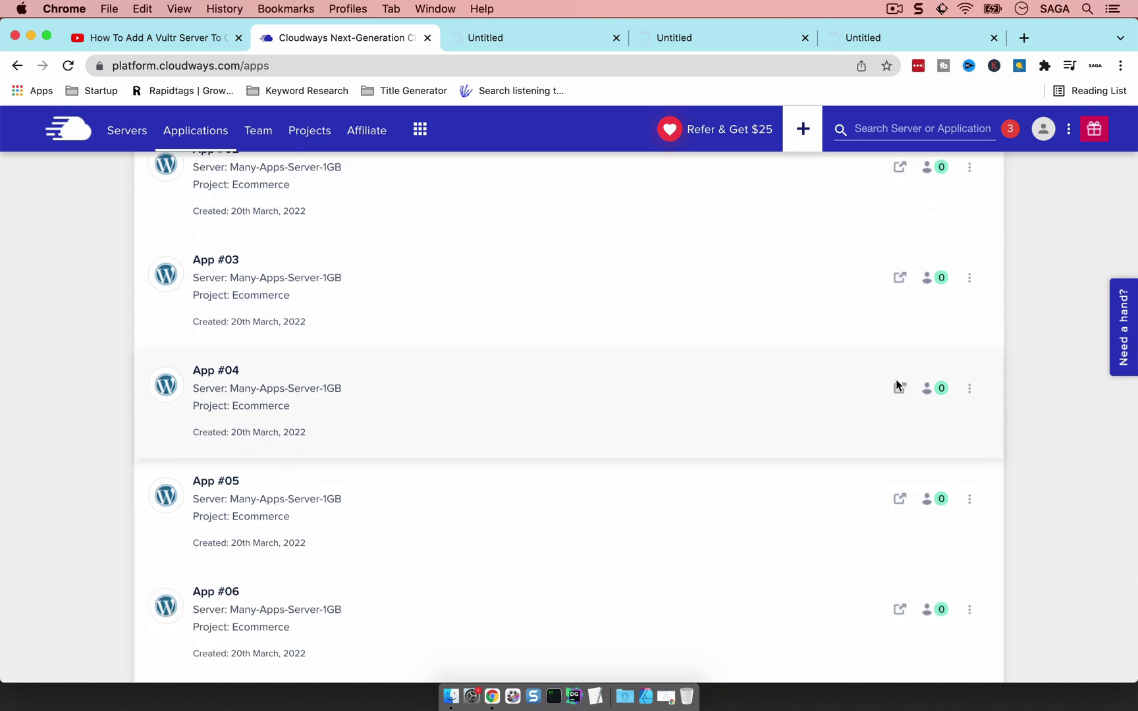
left_click(898, 393, "super")
scroll(897, 389, "down", 5)
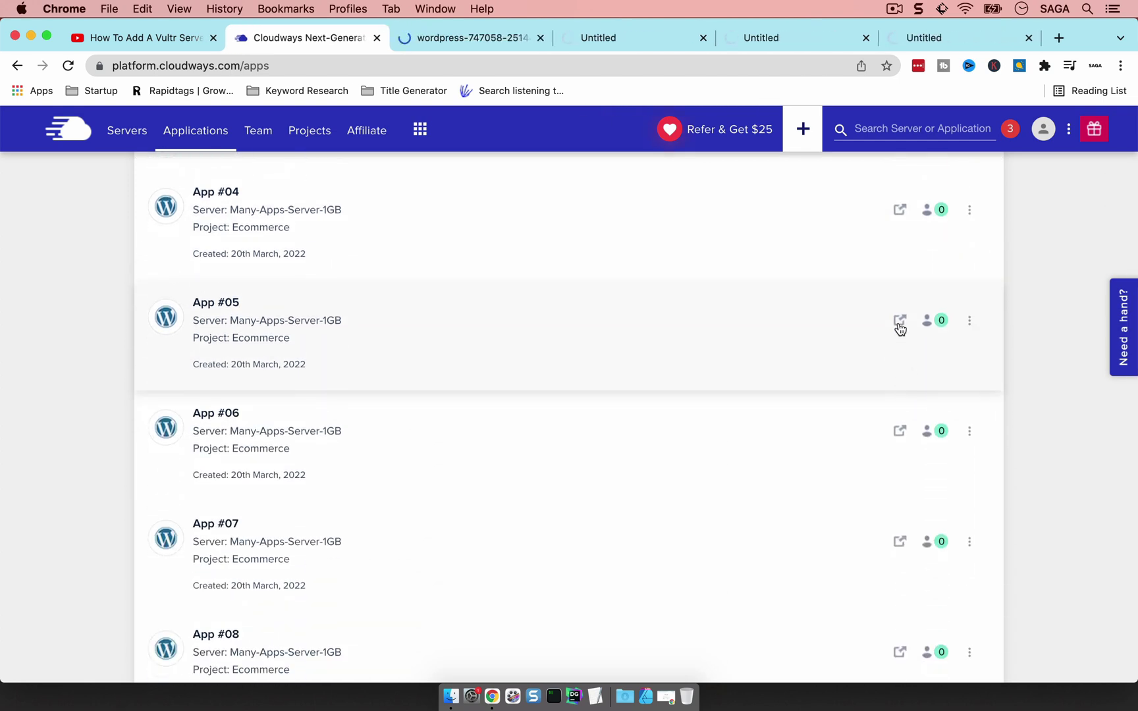
left_click(900, 321, "super")
left_click(900, 432, "super")
scroll(899, 429, "down", 3)
scroll(900, 429, "down", 1)
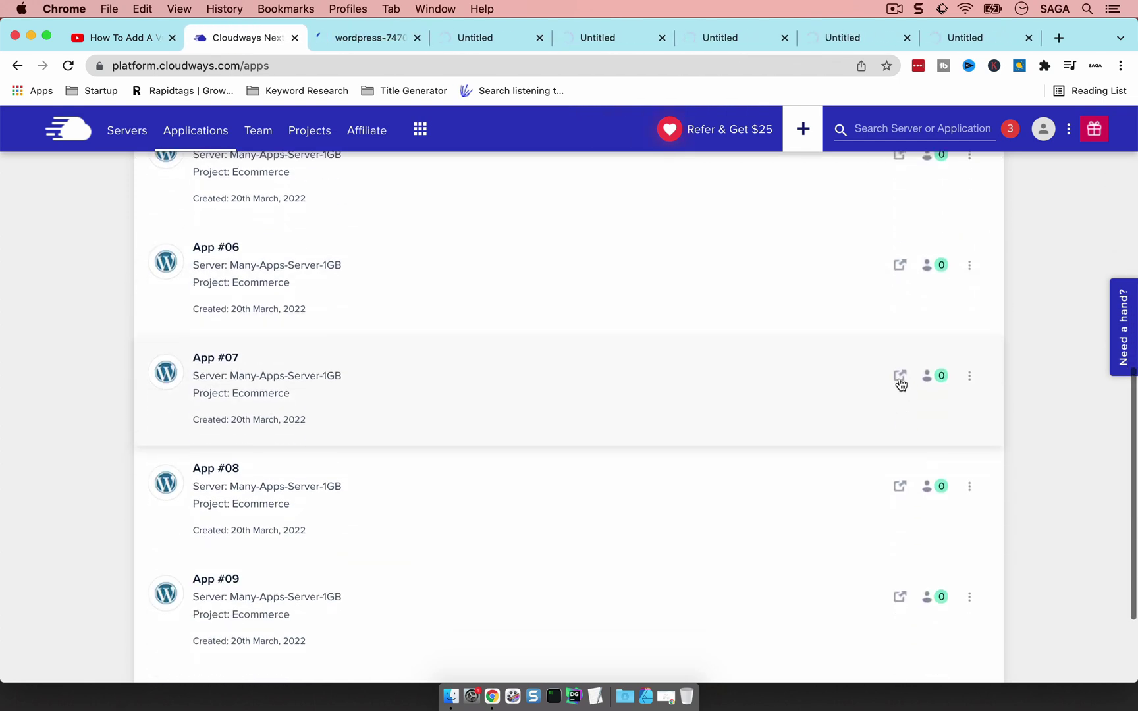
left_click(899, 376, "super")
left_click(900, 489, "super")
scroll(902, 490, "down", 3)
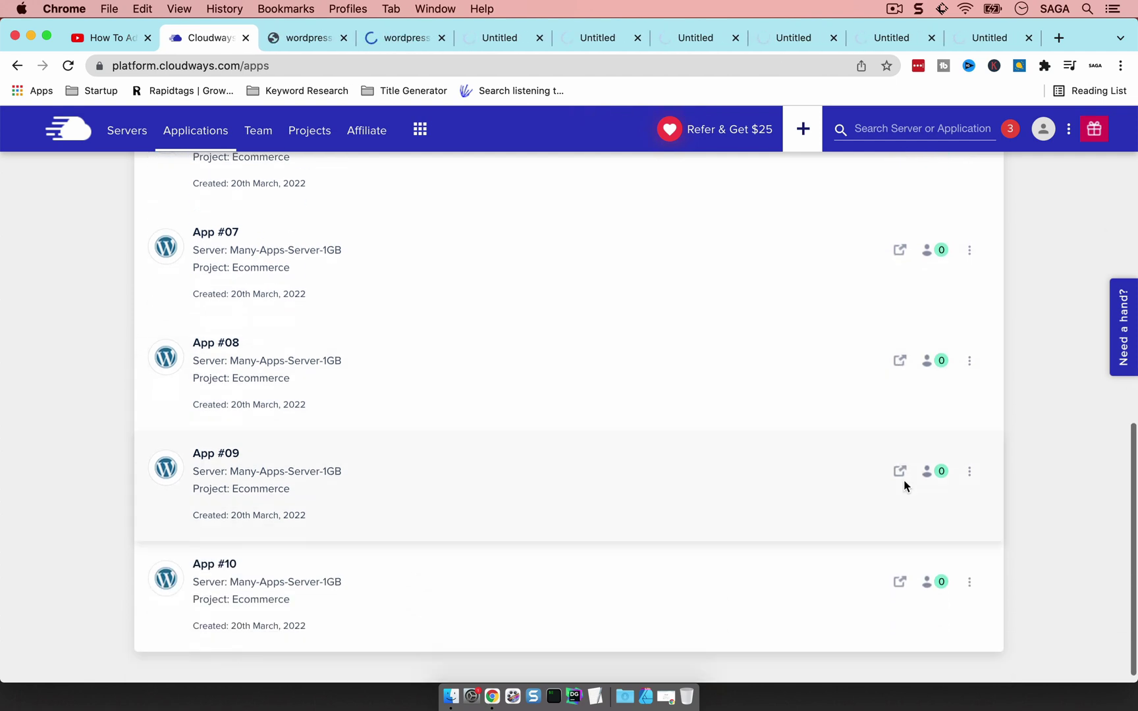
left_click(900, 471, "super")
left_click(902, 582, "super")
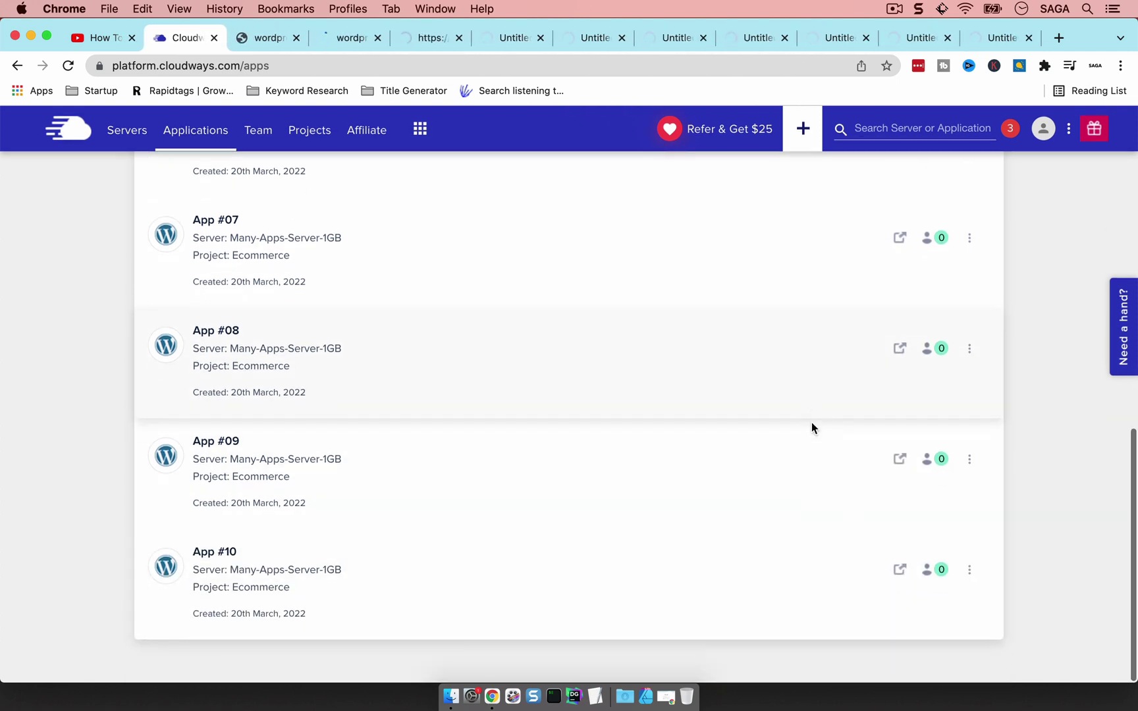
Look through the Lotus Spa homepage of App #01, return to its top and open the site's About page.
left_click(276, 37)
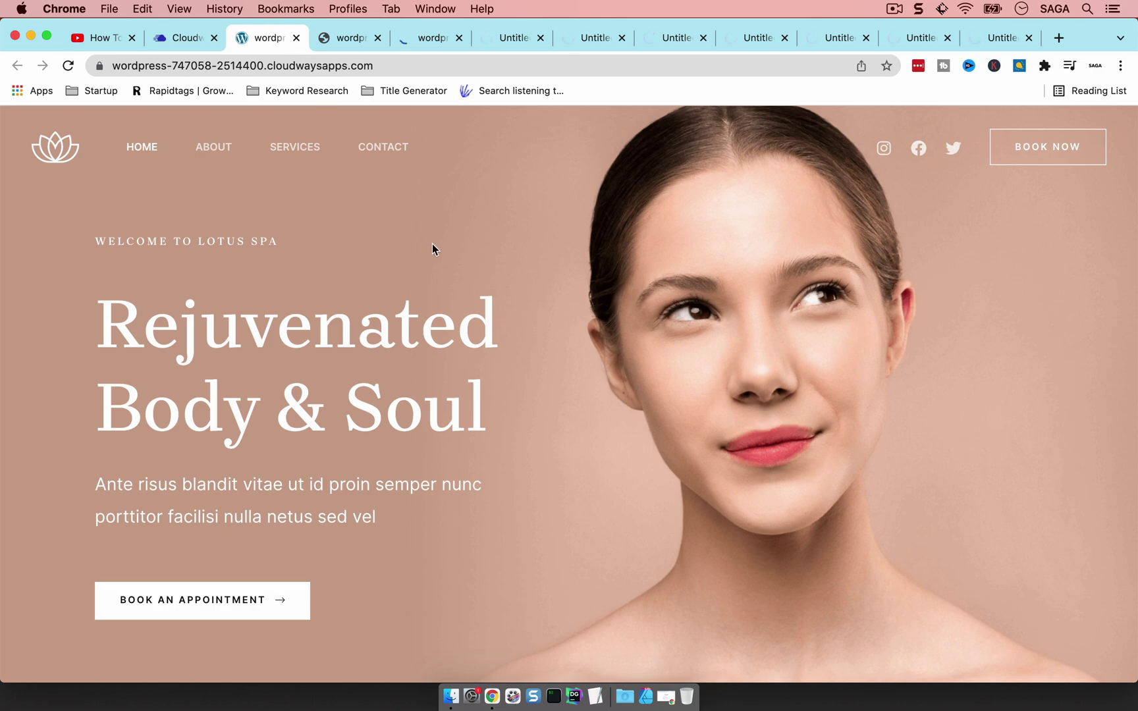
scroll(432, 248, "down", 10)
scroll(432, 249, "down", 20)
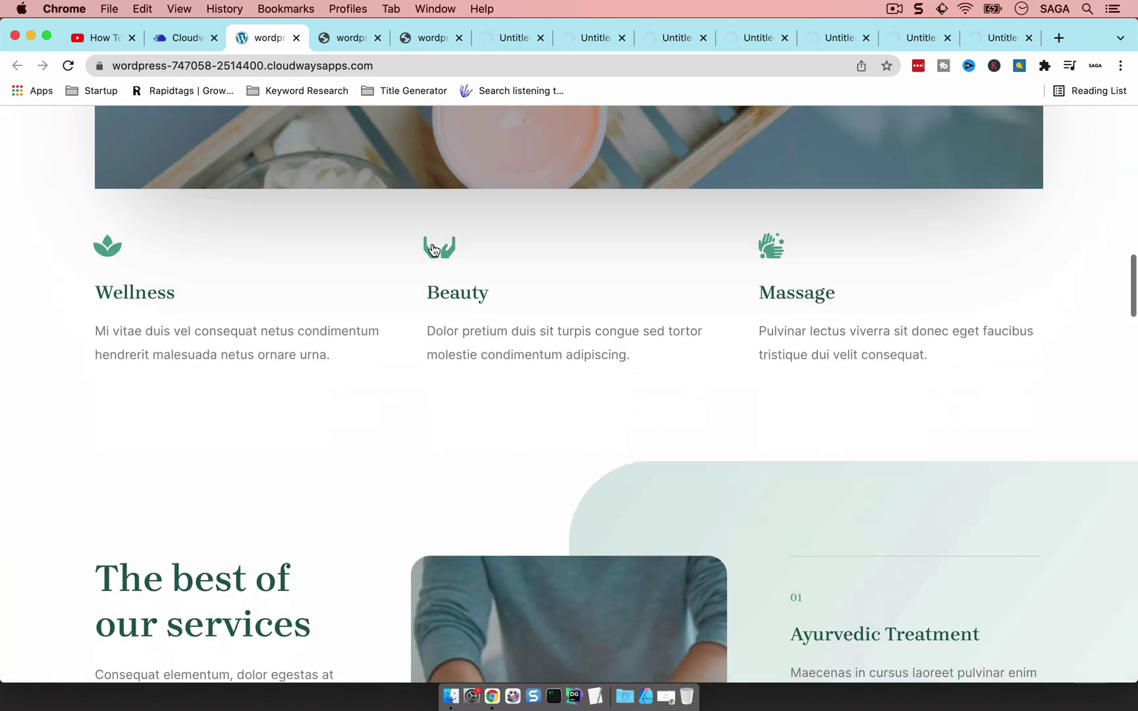
scroll(432, 249, "down", 20)
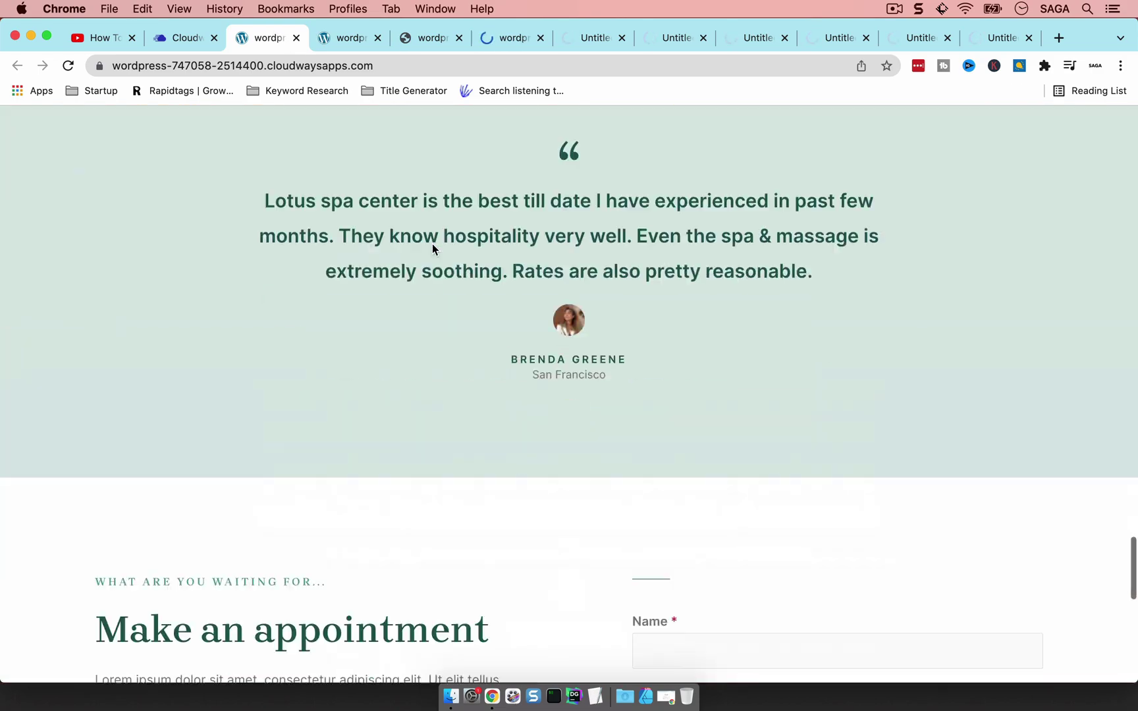
left_click(464, 431)
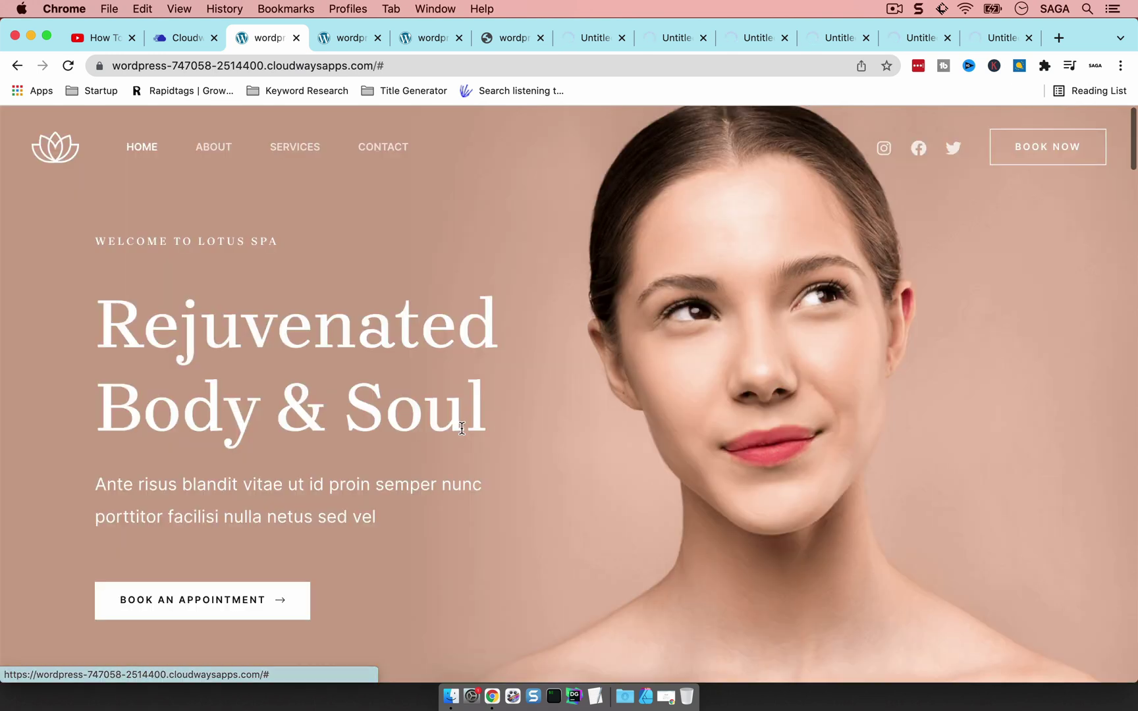
left_click(215, 151)
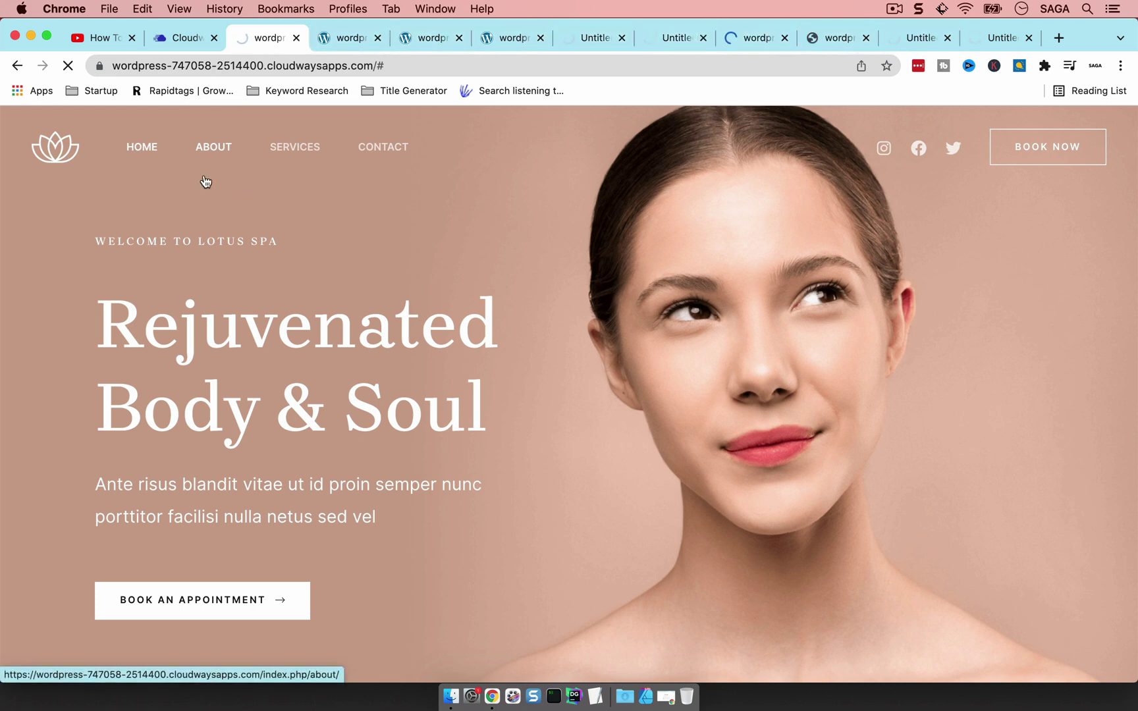
Return to Cloudways and open the monitoring summary of Many-Apps-Server-1GB to examine its RAM, CPU, disk and bandwidth usage.
left_click(165, 37)
scroll(187, 244, "up", 10)
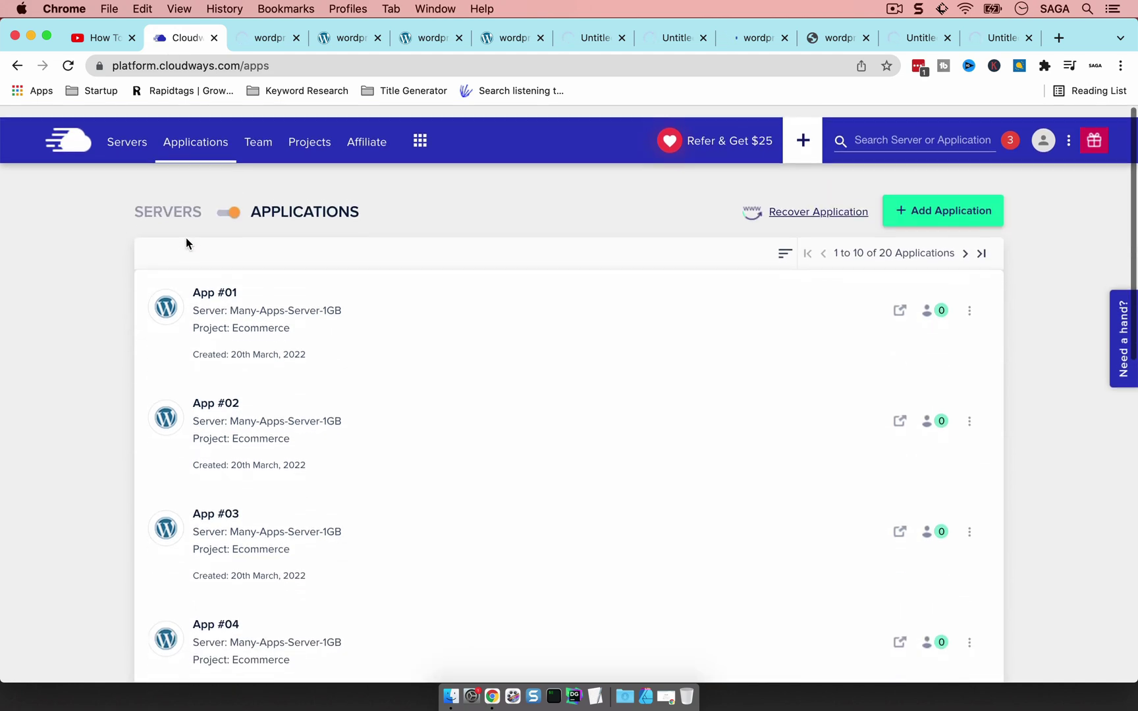
left_click(127, 142)
left_click(248, 284)
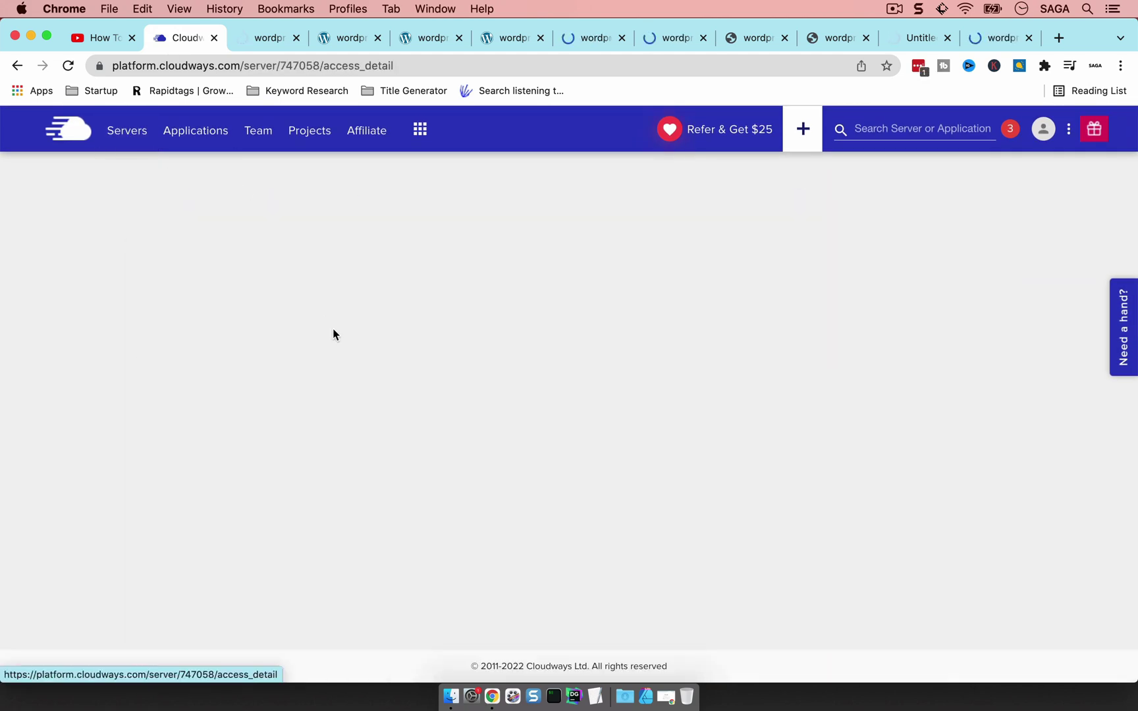
left_click(186, 328)
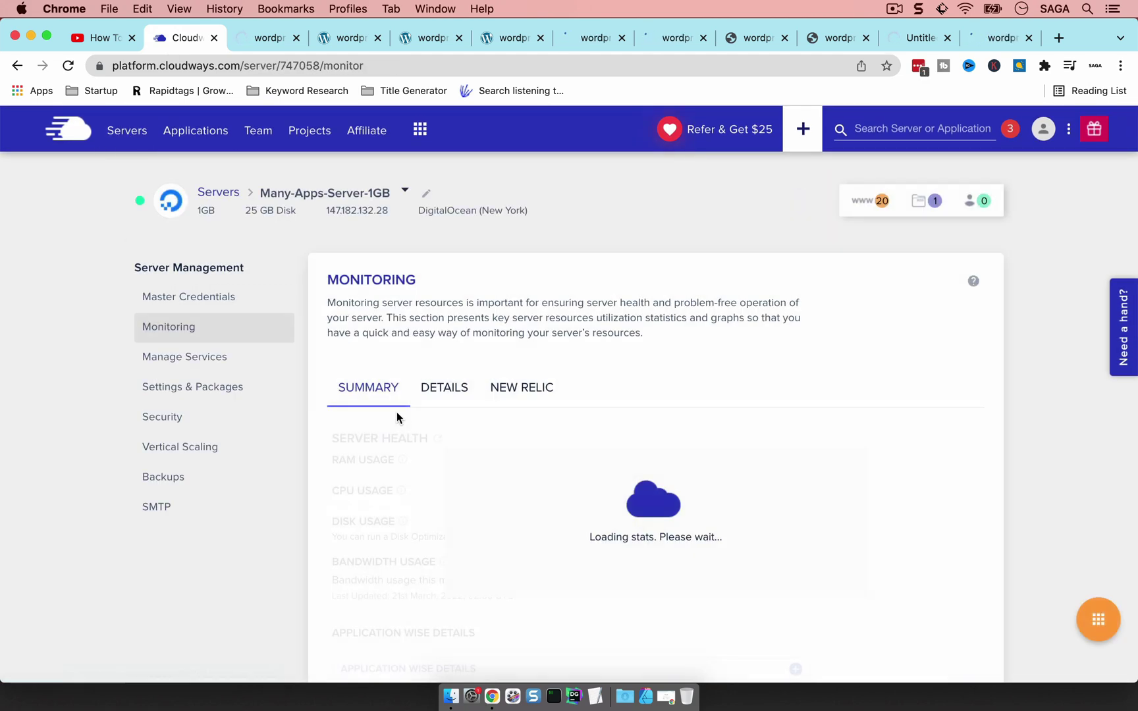
scroll(442, 514, "down", 2)
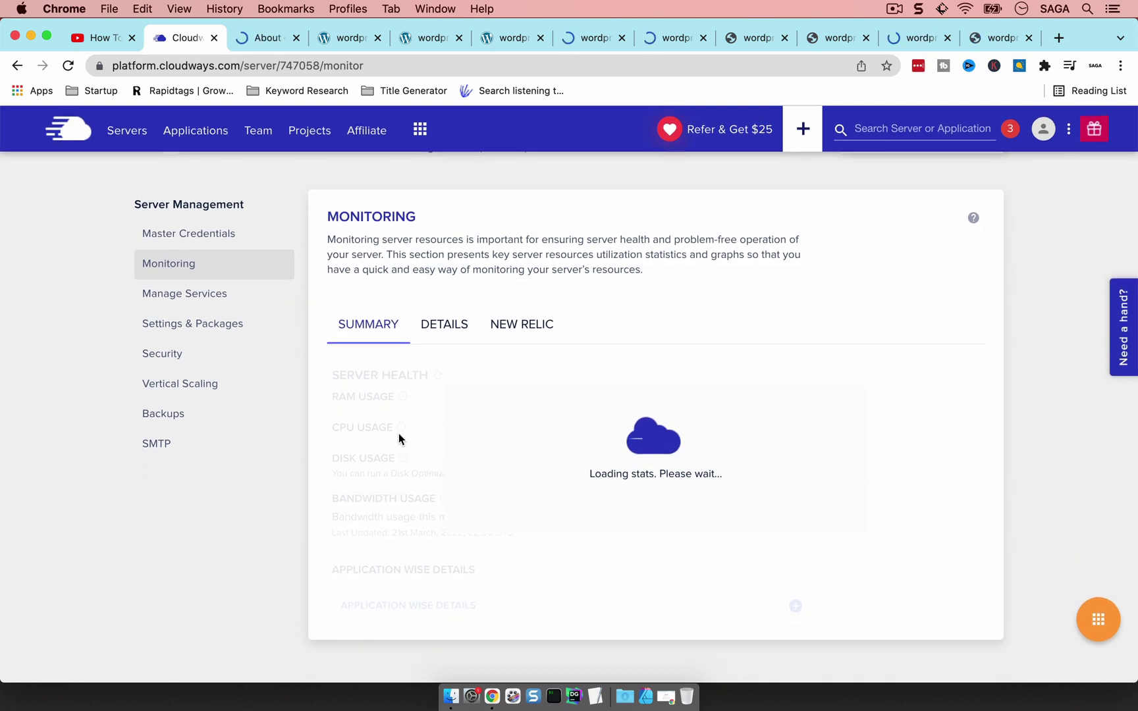
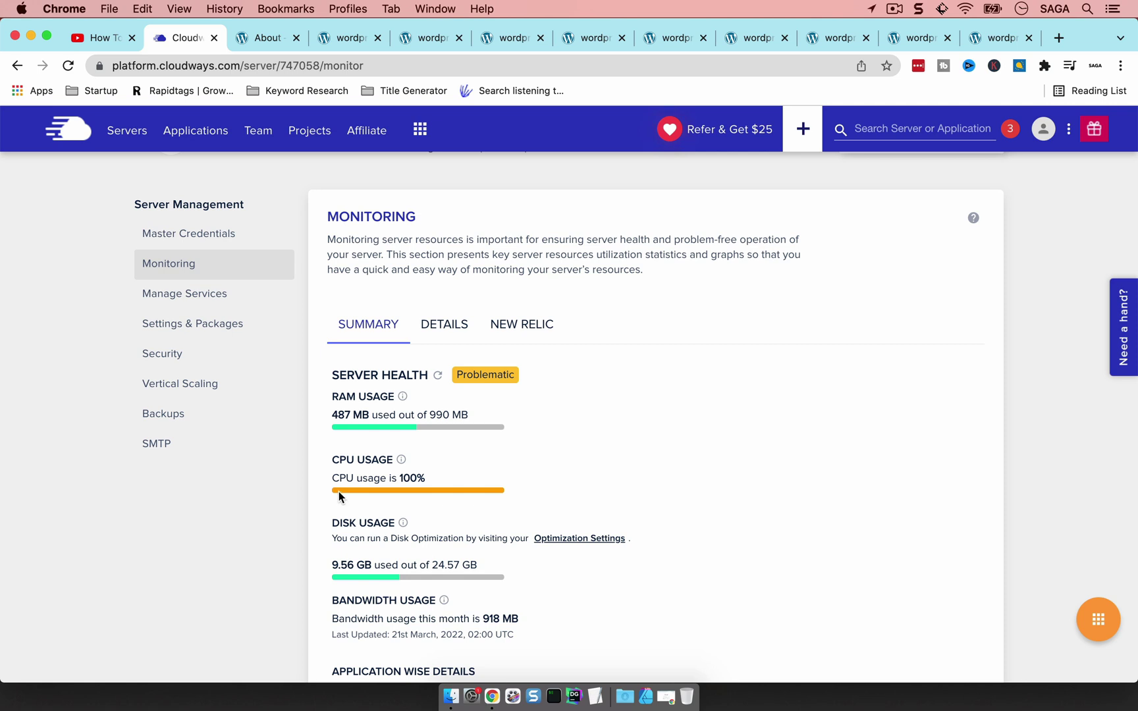
Look through the loaded About Us page of the Lotus Spa website and close its tab.
left_click(266, 37)
scroll(435, 320, "down", 10)
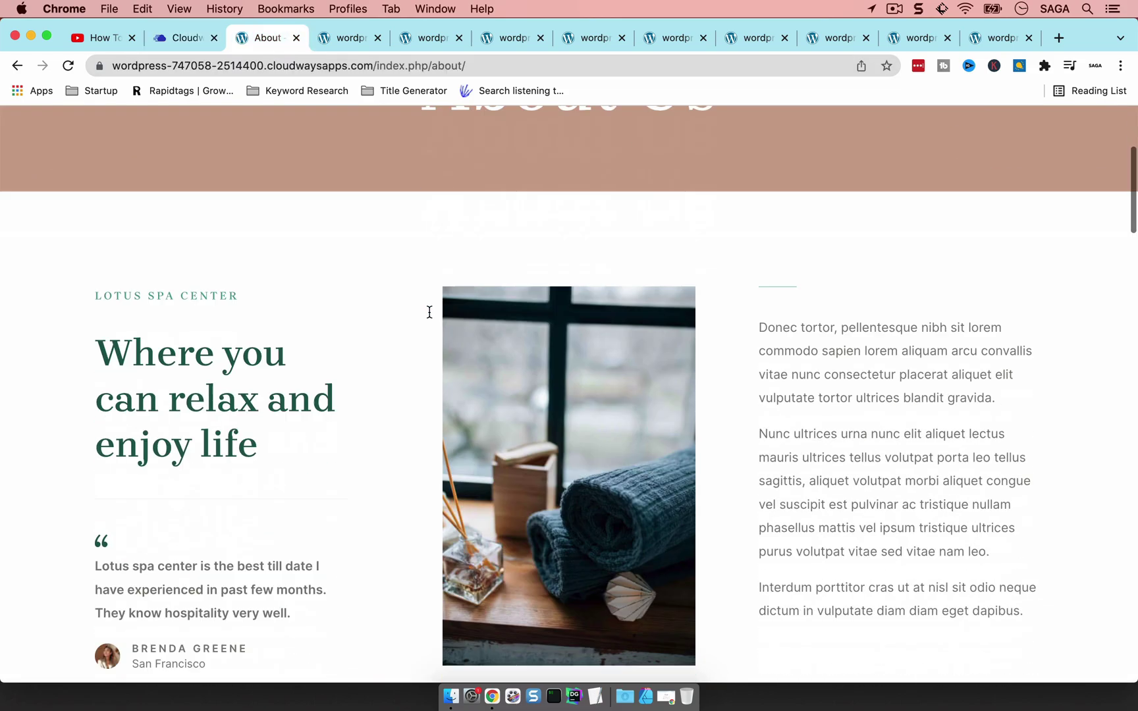
scroll(429, 312, "down", 20)
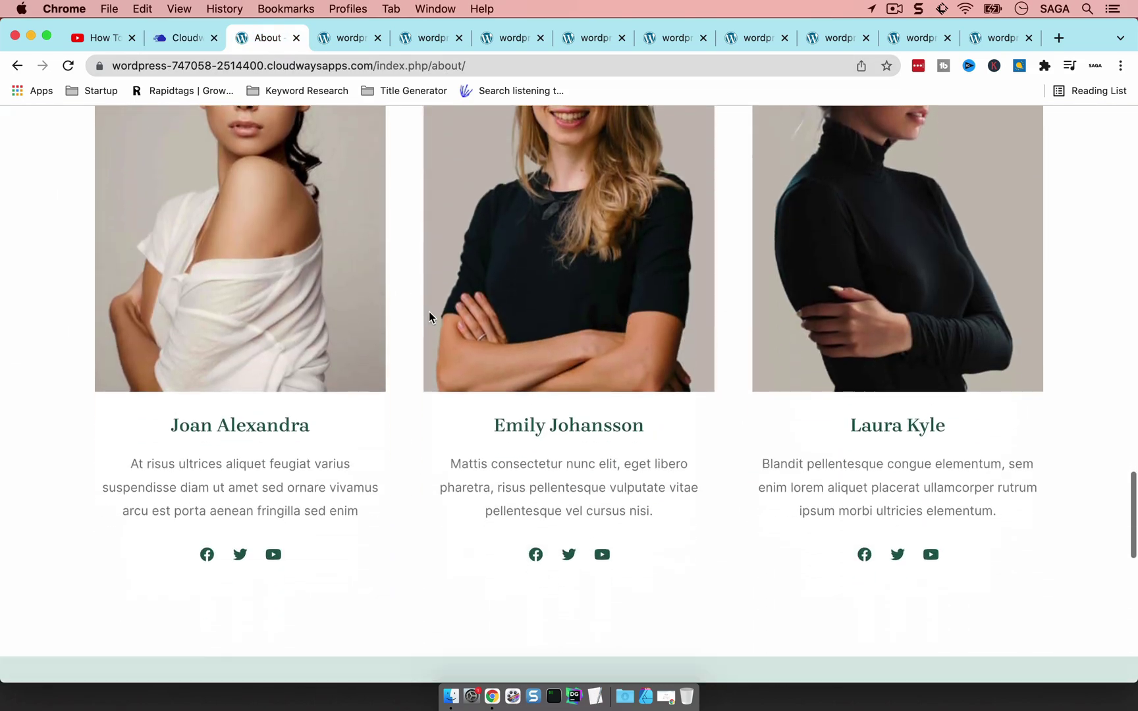
scroll(429, 311, "up", 20)
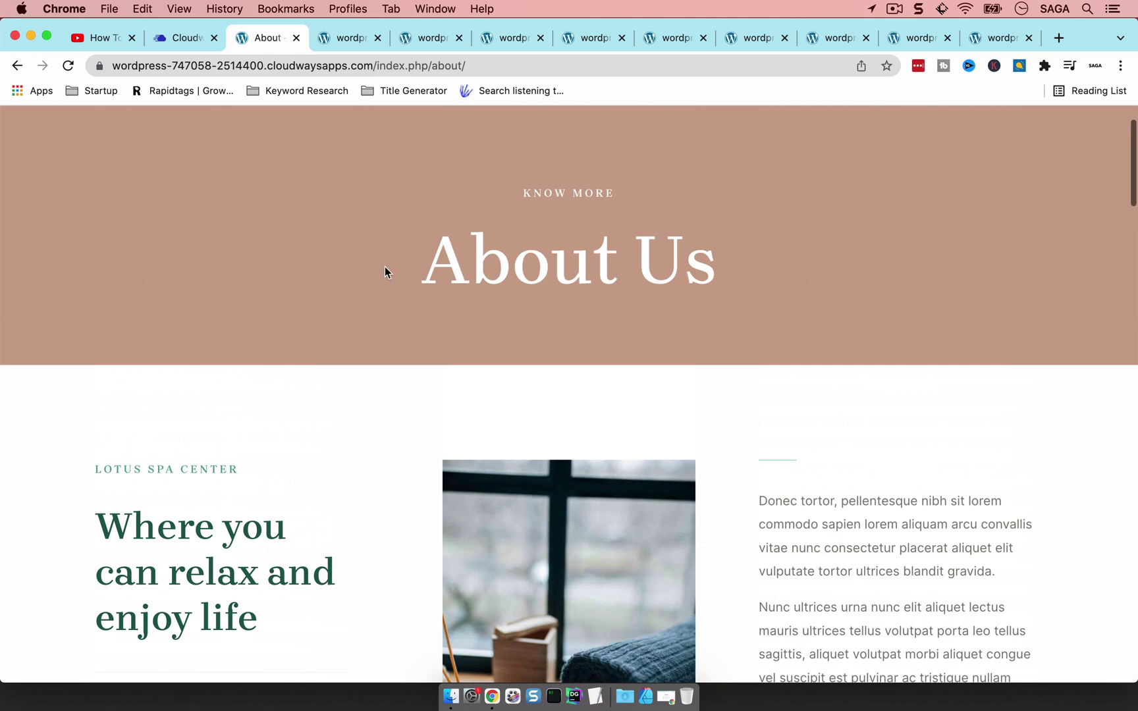
left_click(297, 37)
Look through the design and marketing services website and the nature website, closing each tab after viewing.
scroll(509, 258, "down", 4)
scroll(510, 259, "down", 20)
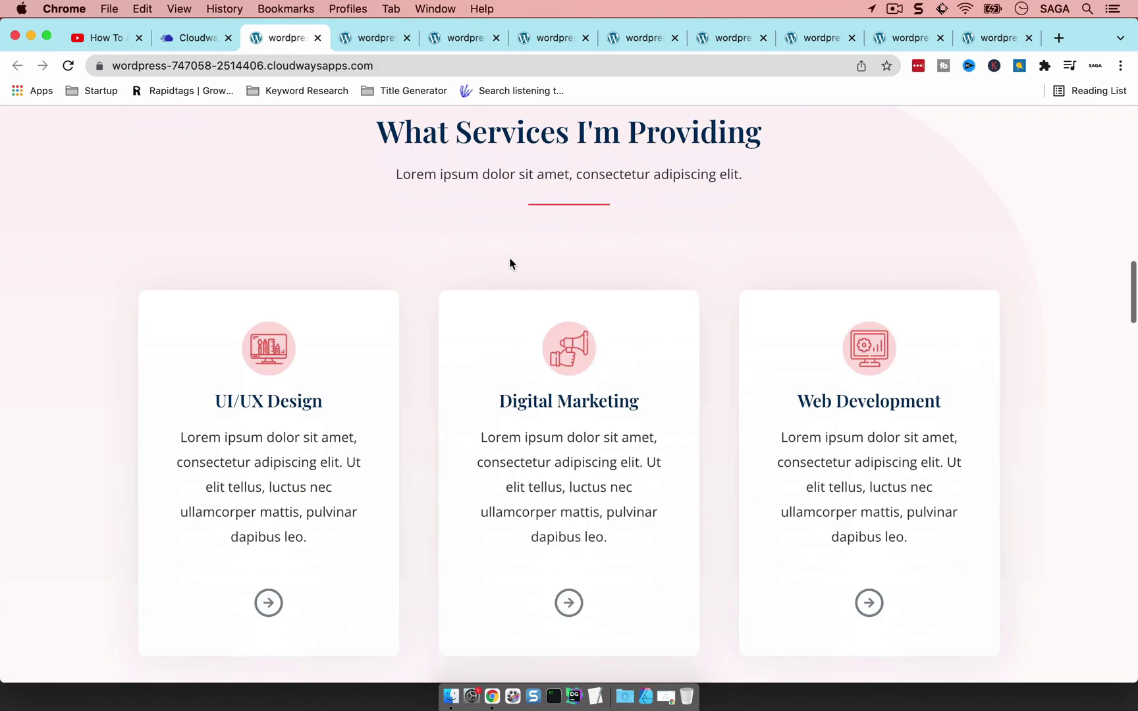
scroll(509, 263, "down", 20)
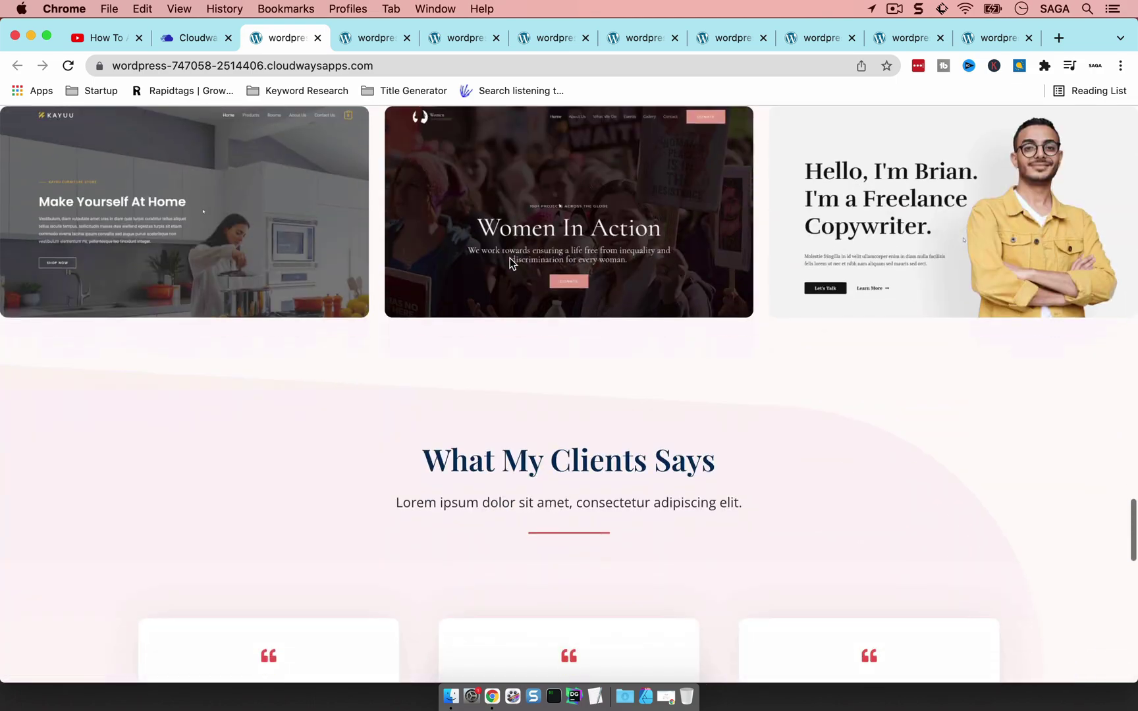
left_click(317, 37)
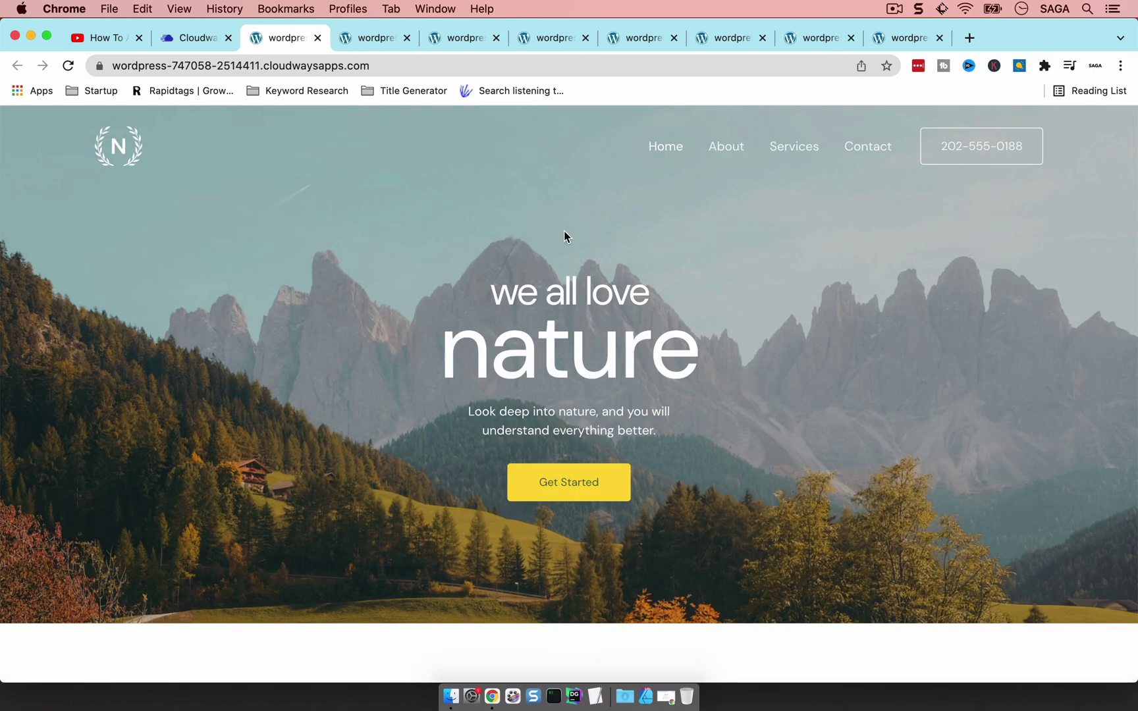
scroll(564, 233, "down", 5)
scroll(564, 237, "down", 20)
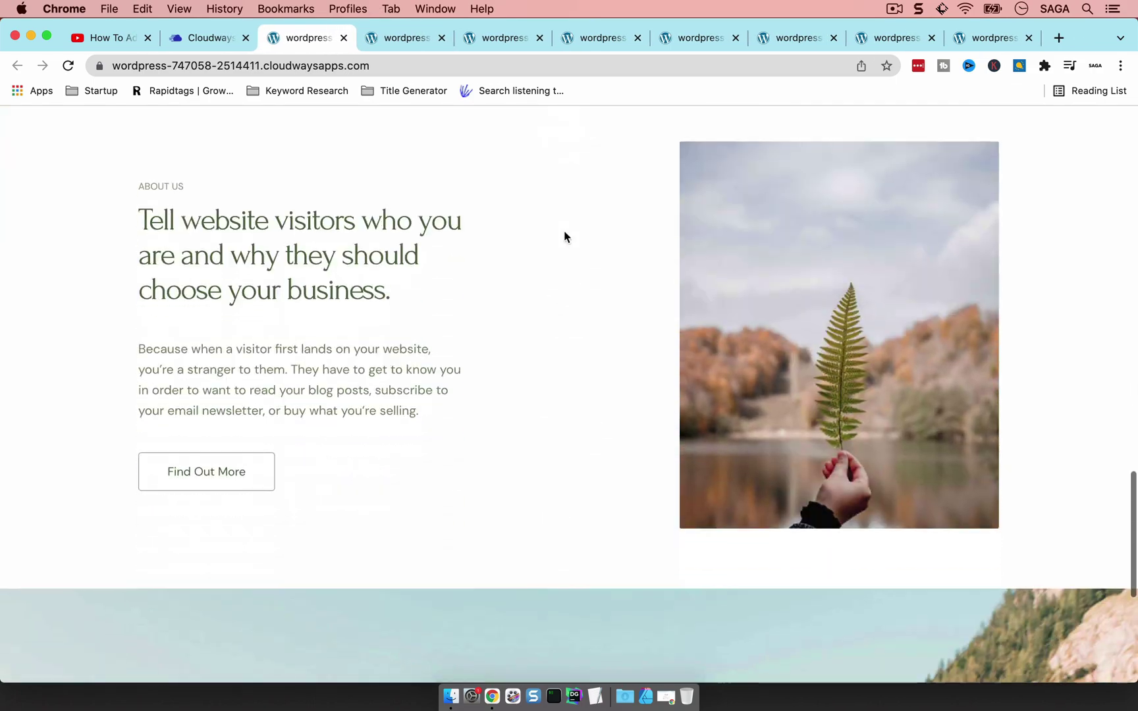
scroll(563, 237, "down", 3)
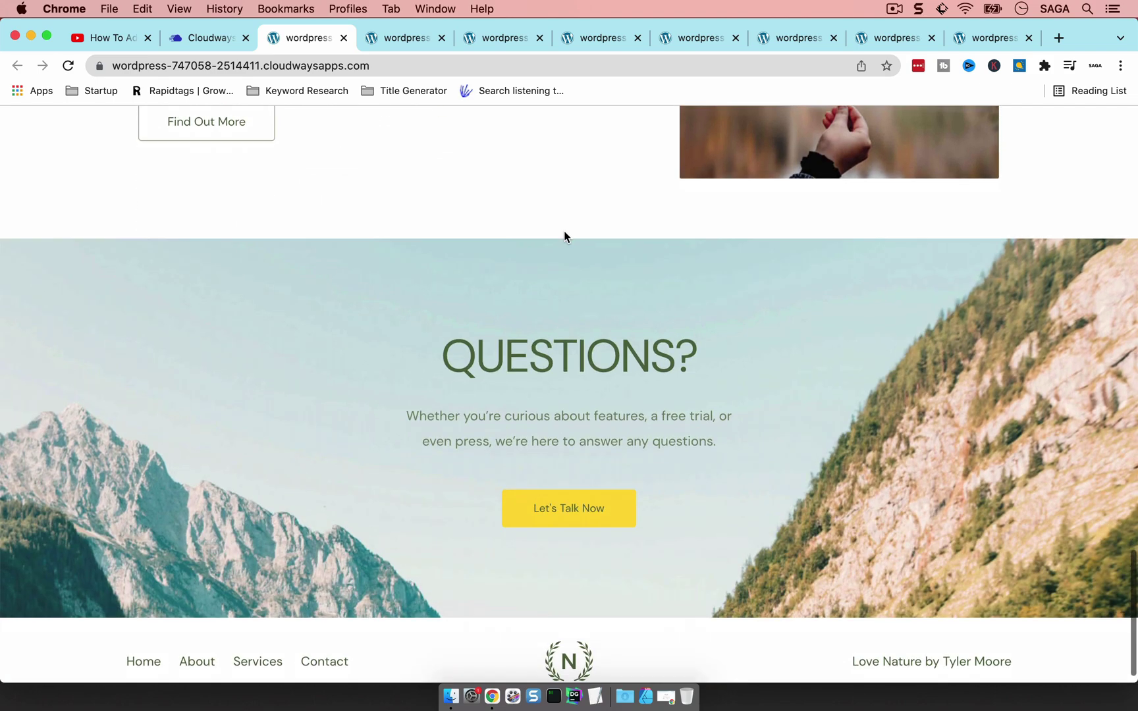
left_click(343, 37)
Look through the travel tours website and the DNK online store, closing each tab after viewing.
scroll(617, 264, "down", 20)
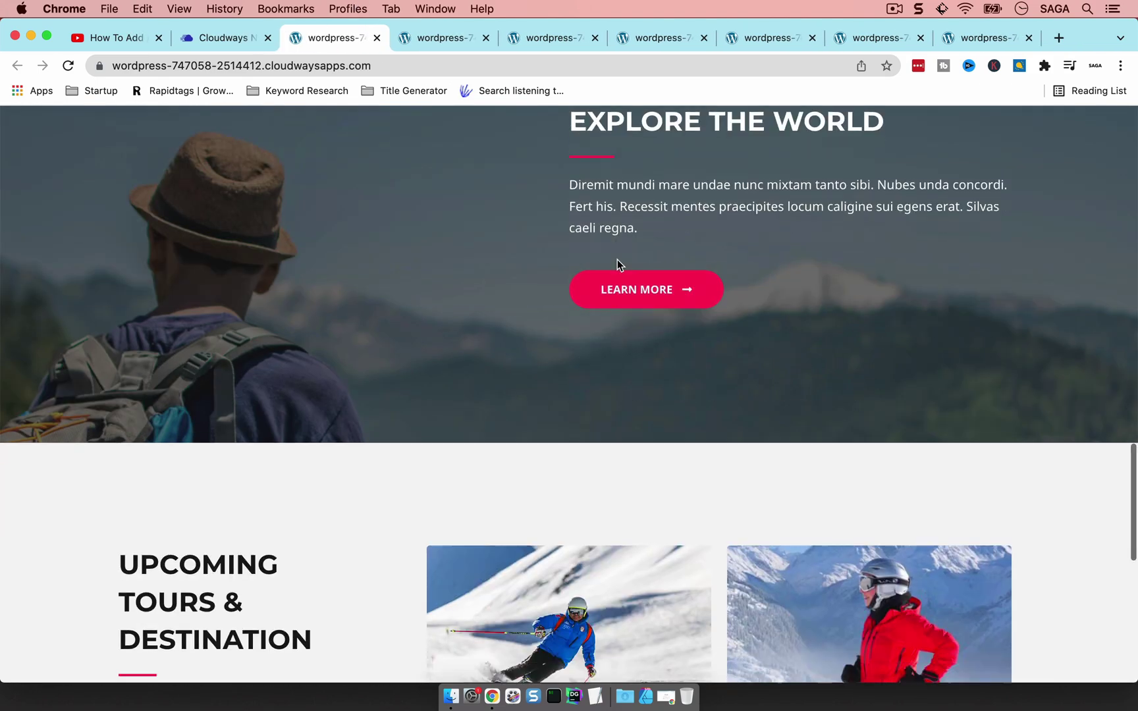
scroll(617, 260, "down", 10)
left_click(376, 38)
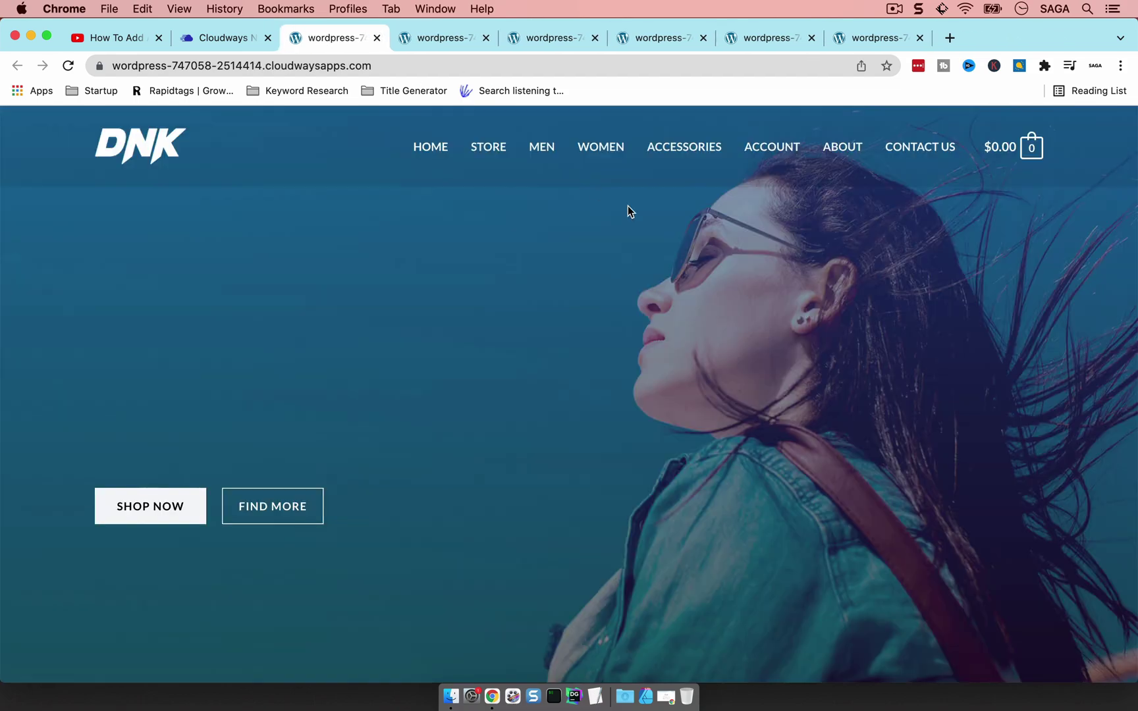
scroll(594, 189, "down", 3)
scroll(651, 214, "down", 20)
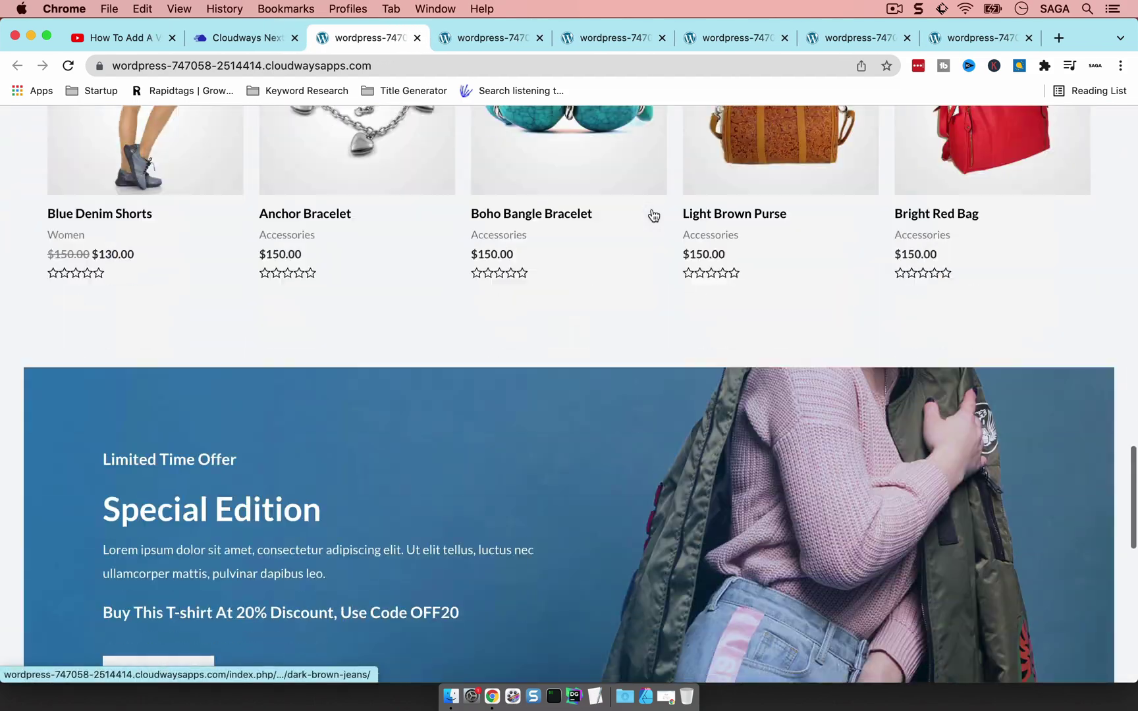
scroll(652, 215, "down", 4)
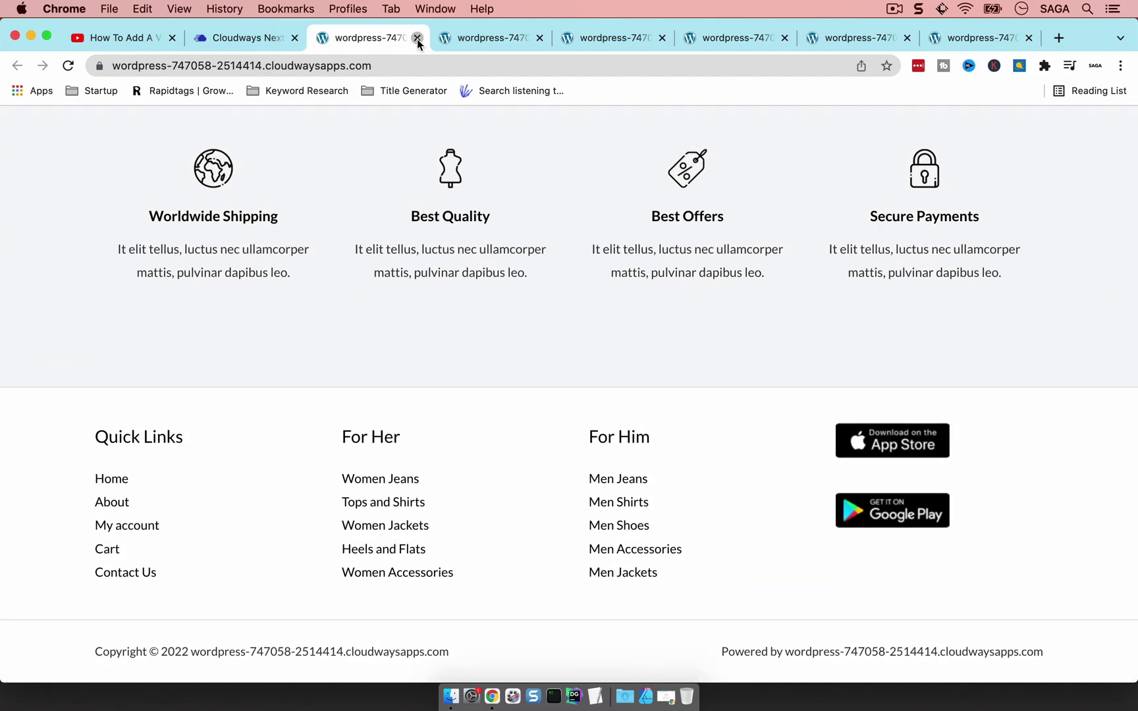
left_click(417, 38)
Look through the vegetable store website and the book author website, closing each tab after viewing.
scroll(614, 152, "down", 20)
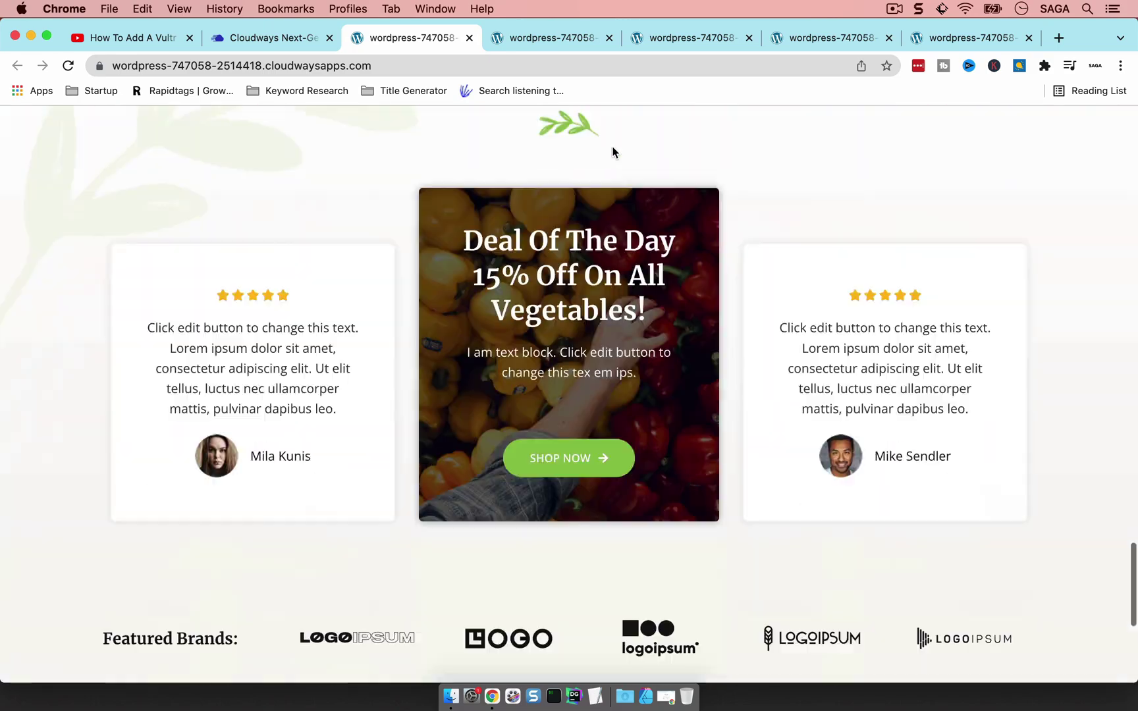
scroll(612, 152, "down", 5)
left_click(467, 37)
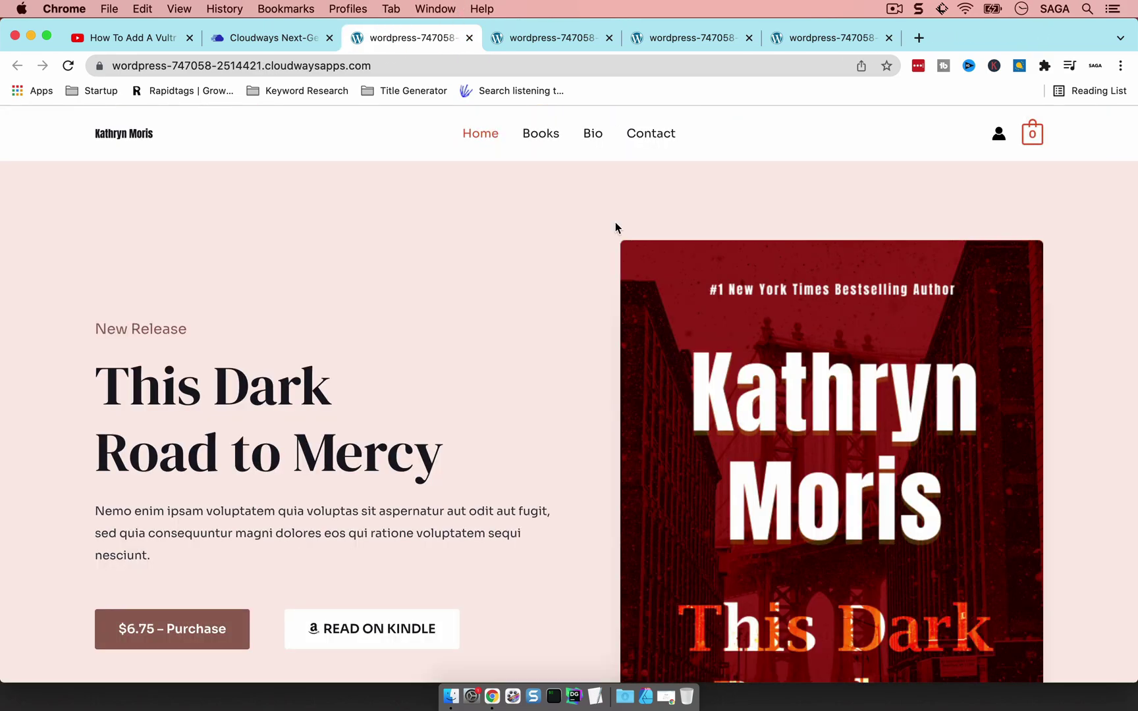
scroll(592, 198, "down", 6)
scroll(623, 233, "down", 15)
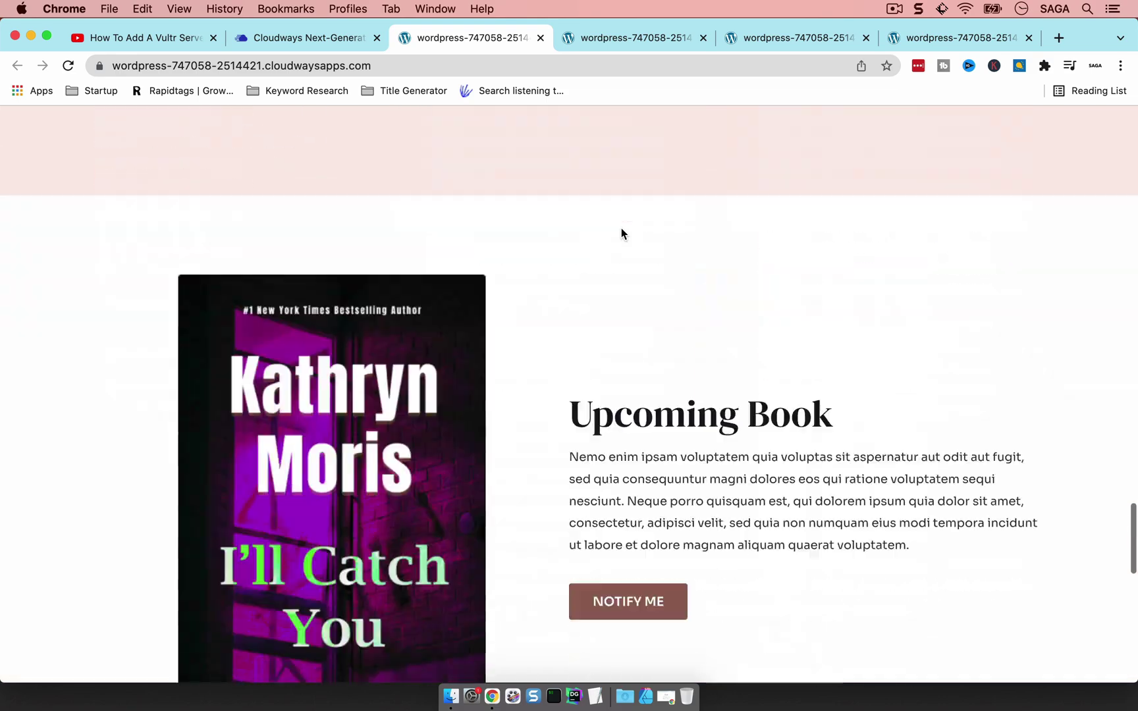
scroll(621, 228, "down", 5)
left_click(540, 37)
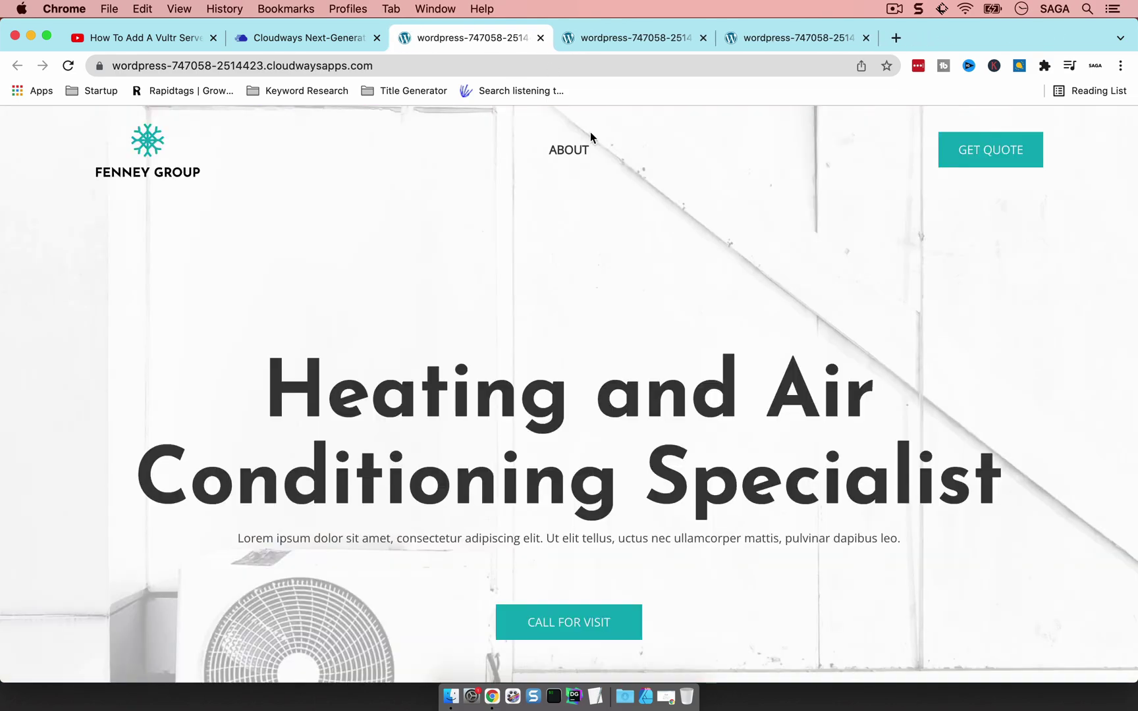
Look through the Fenney Group air conditioning website and the Greenstore plant shop, closing each tab after viewing.
scroll(642, 232, "down", 20)
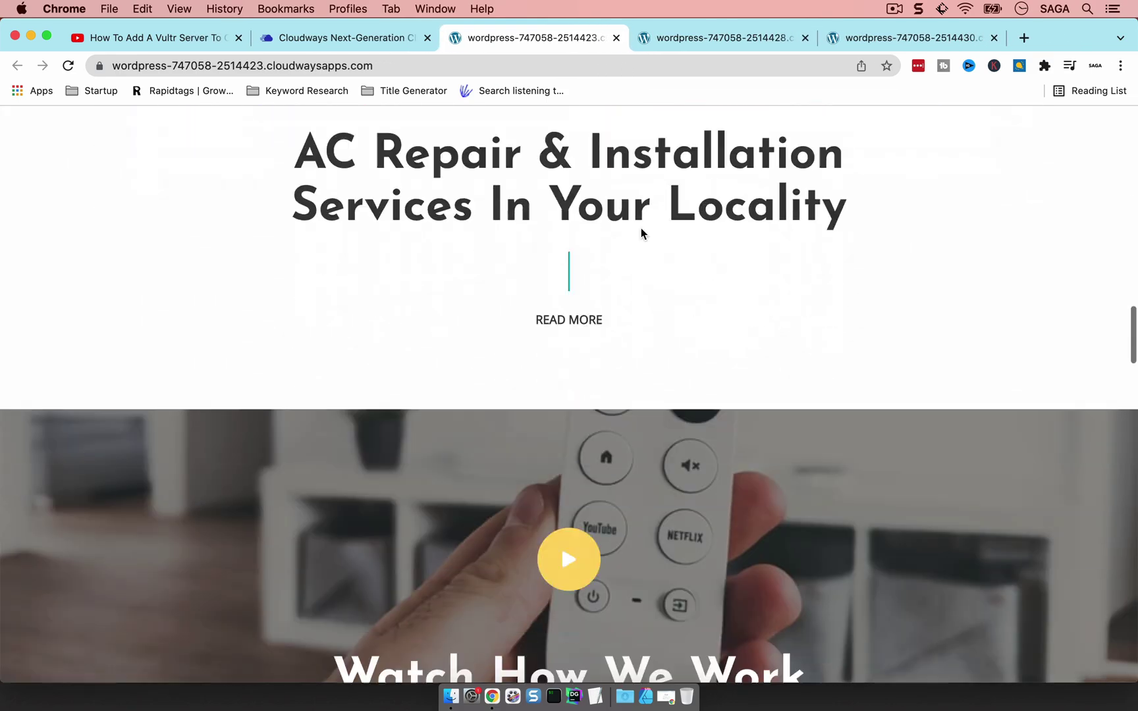
scroll(640, 228, "down", 5)
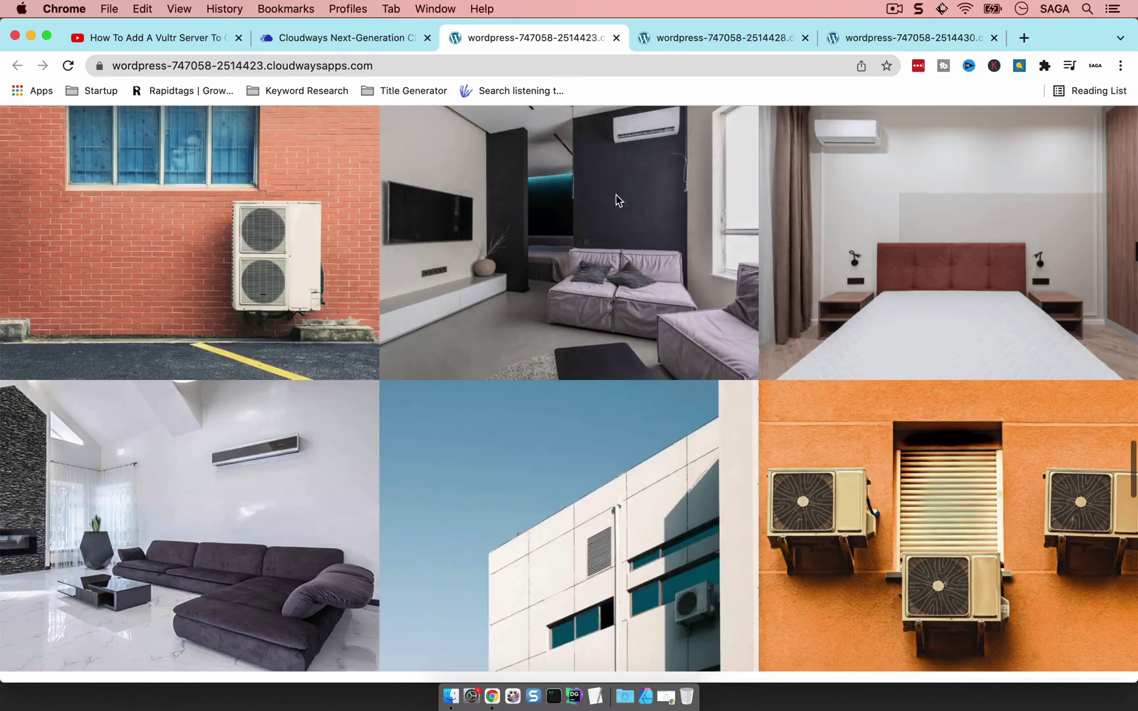
left_click(616, 37)
scroll(691, 269, "down", 20)
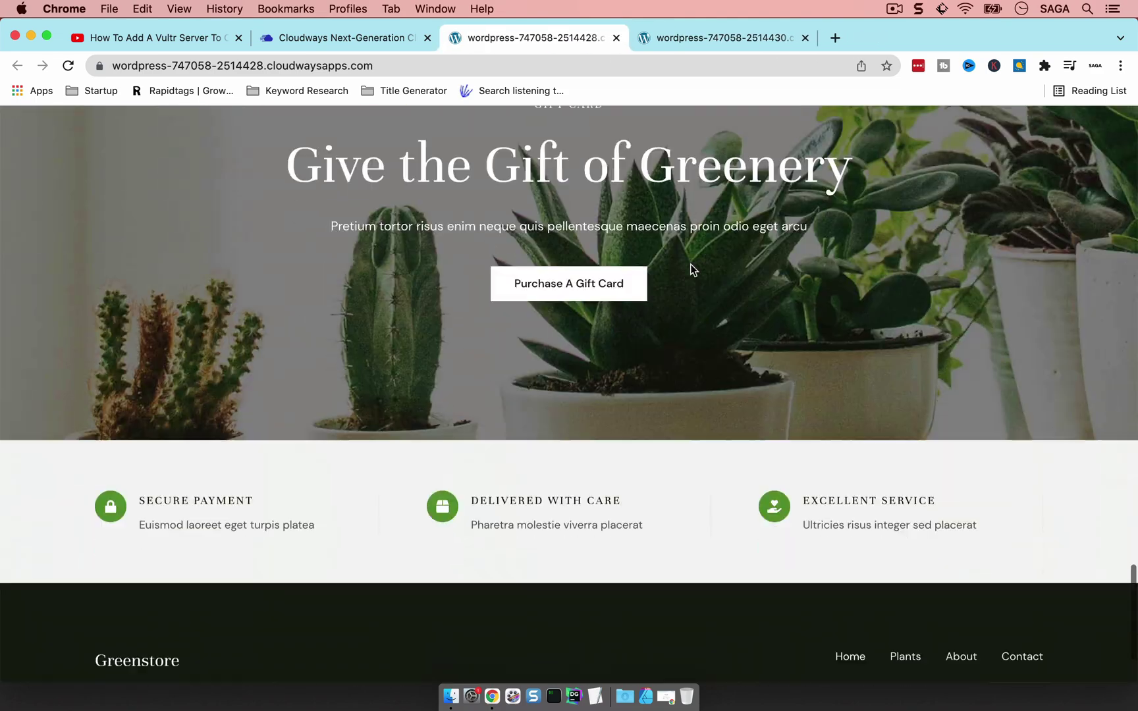
scroll(692, 269, "down", 3)
left_click(616, 37)
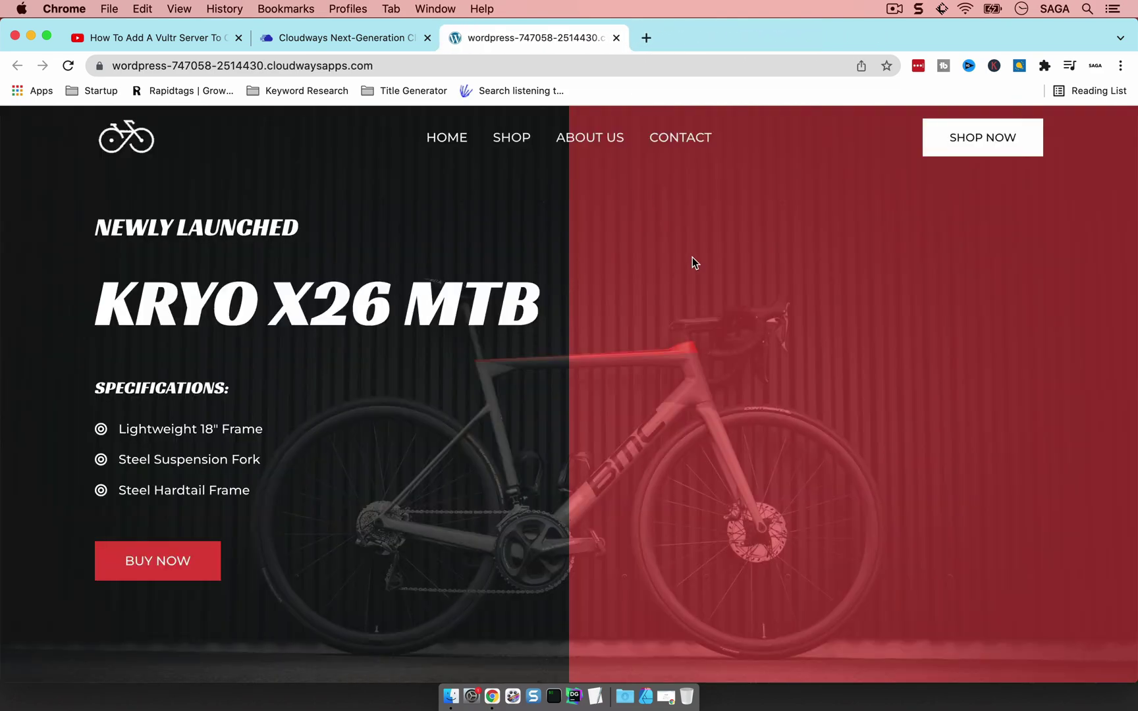
Look through the bike shop website of App #10 and close its tab to return to the Cloudways monitoring page.
scroll(693, 258, "down", 10)
scroll(693, 257, "down", 15)
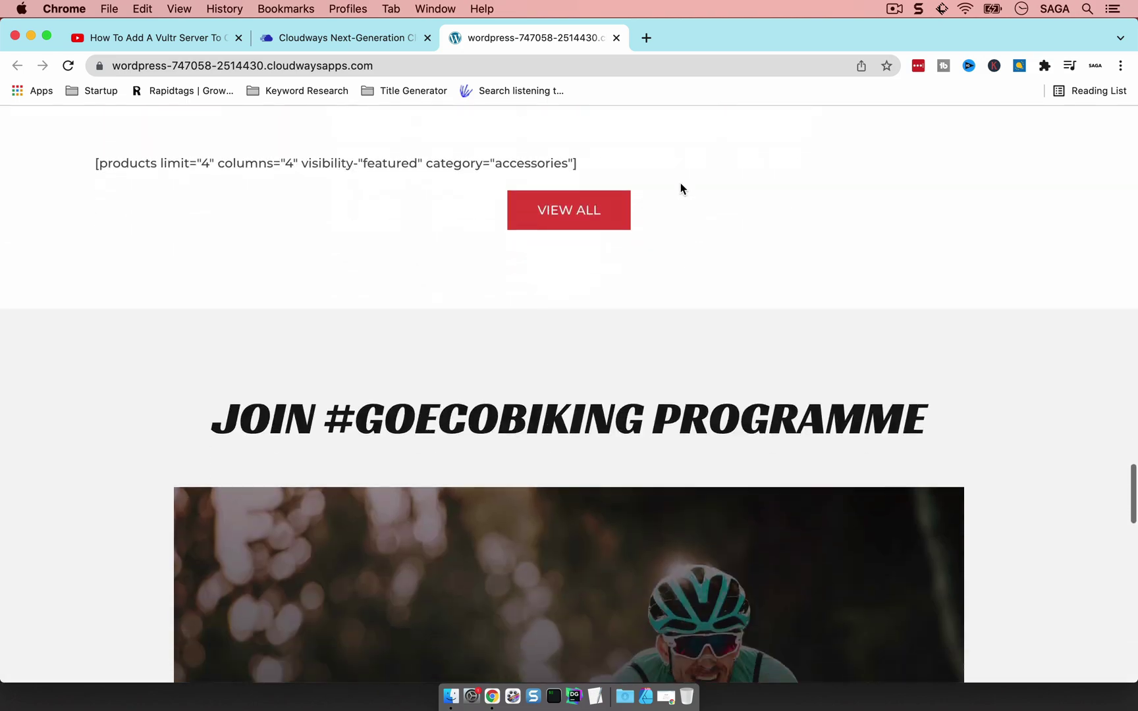
left_click(617, 38)
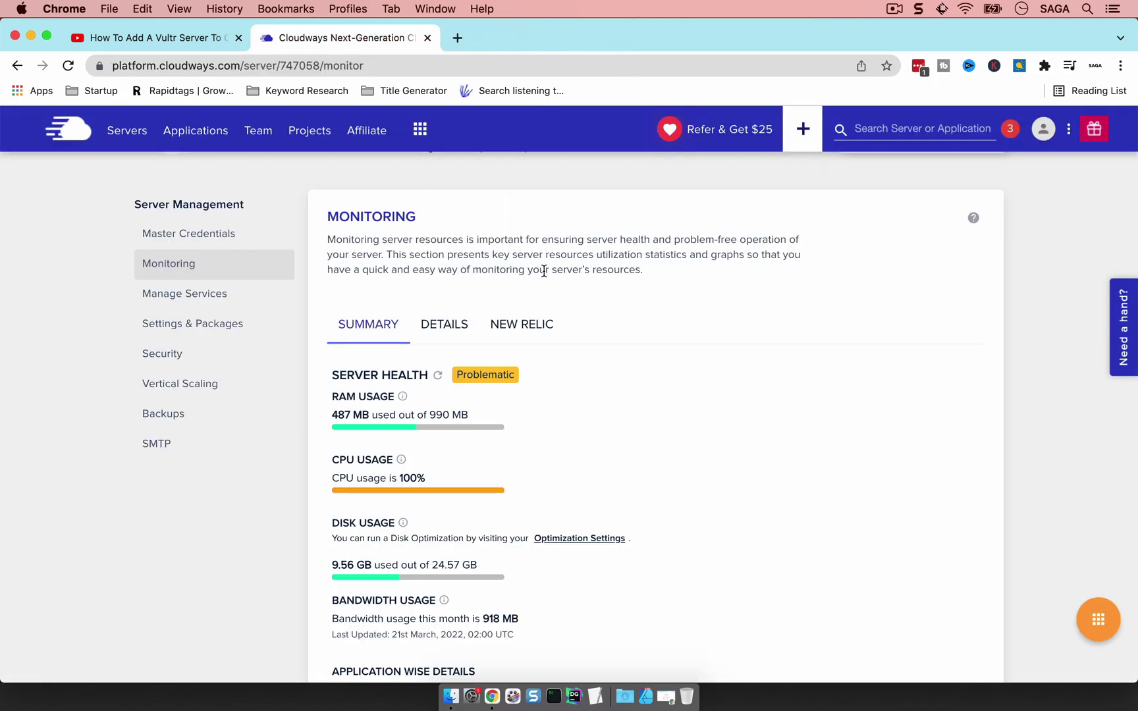
Open the second page of the applications list and look through the entries from App #11 onward.
left_click(206, 129)
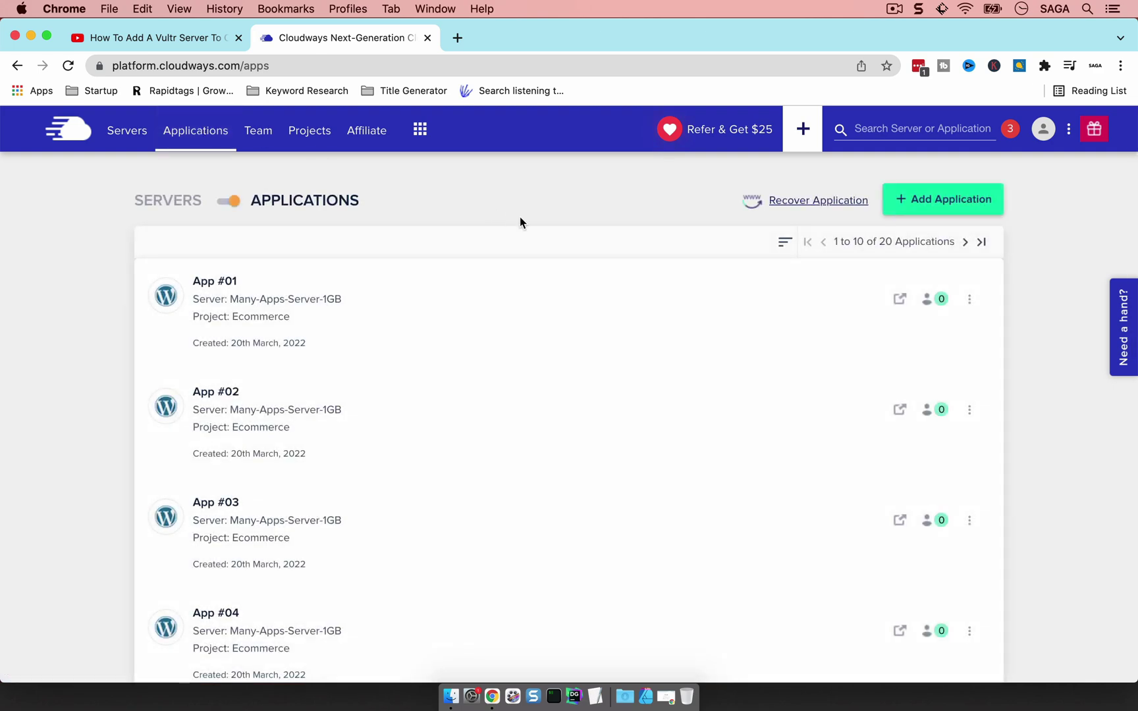
left_click(963, 242)
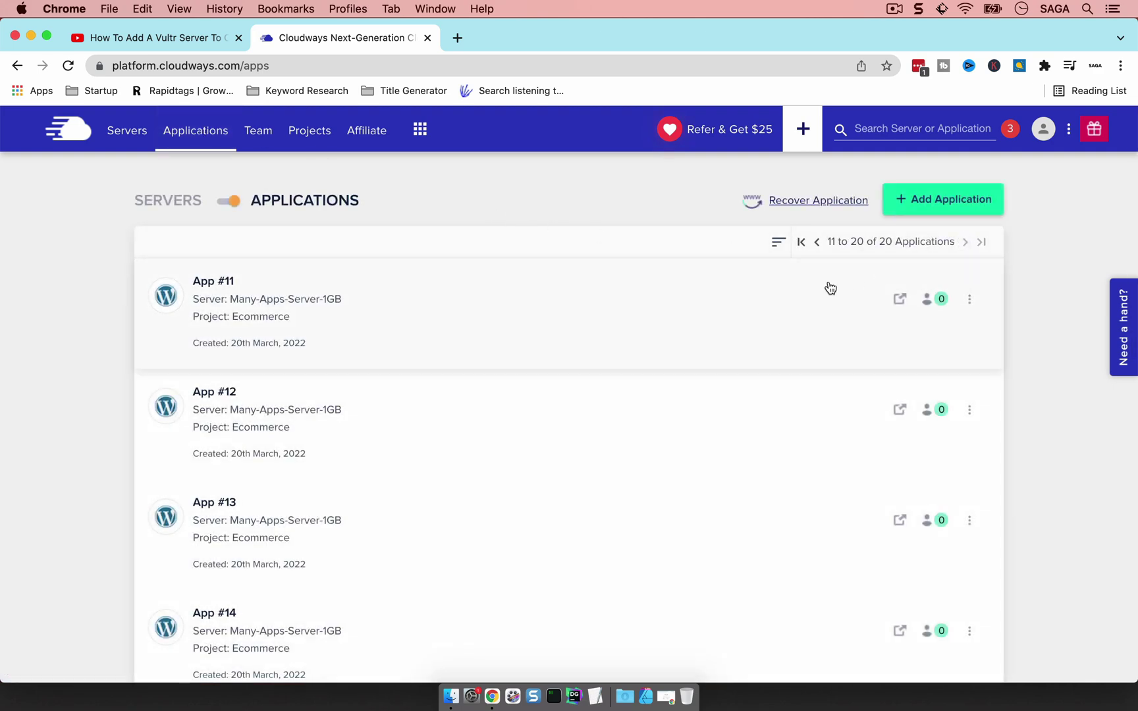
scroll(425, 289, "down", 1)
scroll(425, 288, "down", 4)
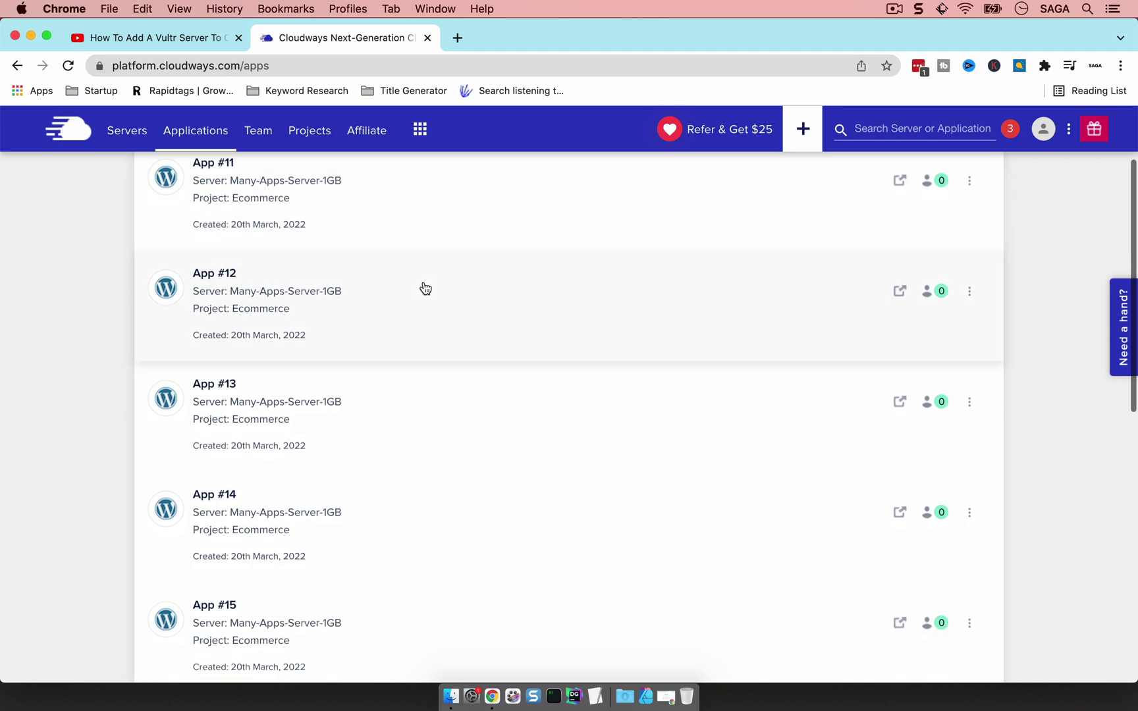
Open the website of App #11, look through its default WordPress homepage and close its tab.
scroll(425, 288, "up", 3)
scroll(699, 224, "up", 3)
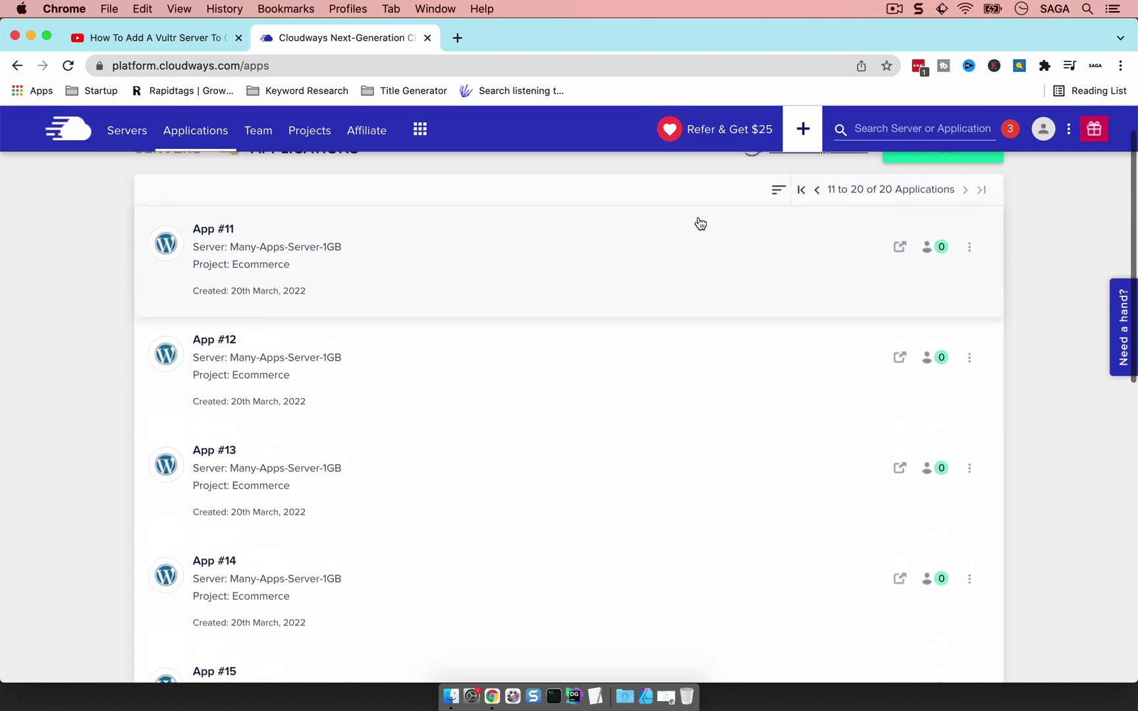
left_click(896, 293)
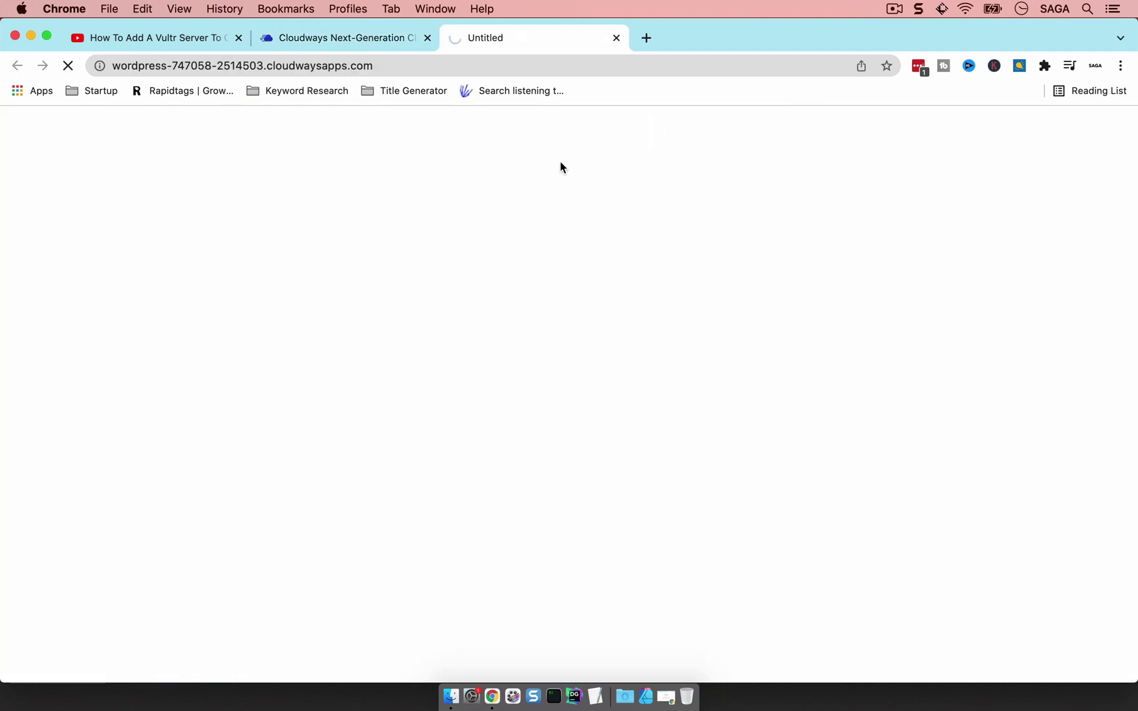
scroll(563, 284, "down", 3)
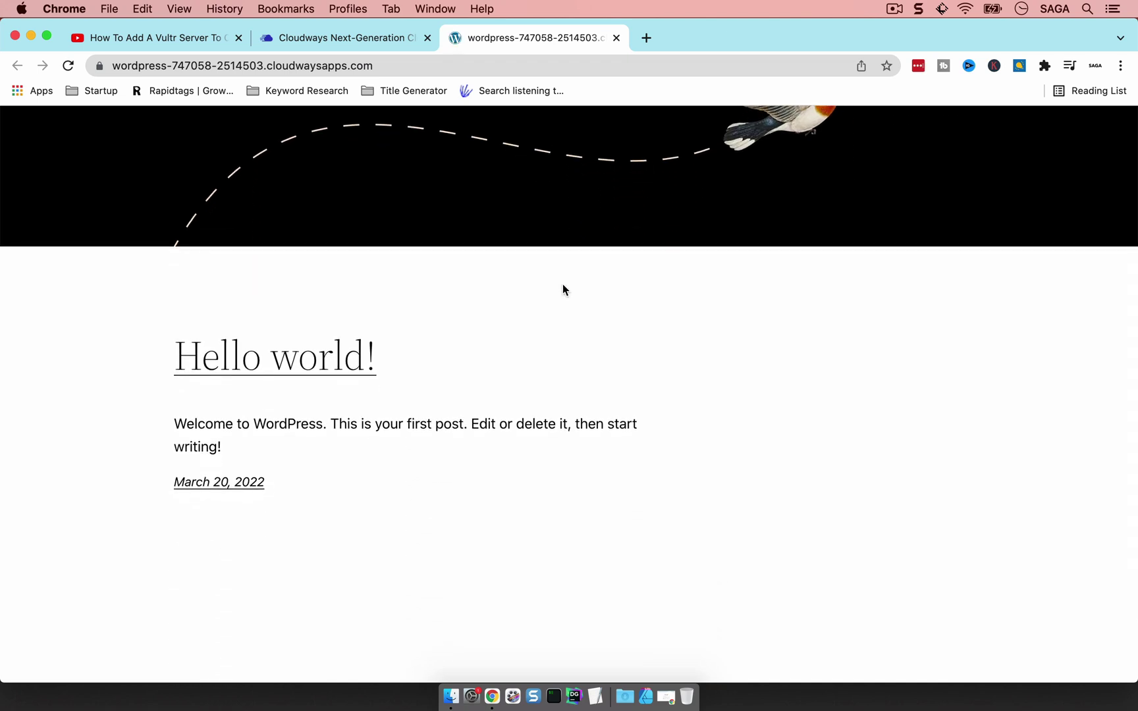
scroll(579, 376, "down", 5)
scroll(579, 375, "up", 4)
scroll(579, 381, "up", 5)
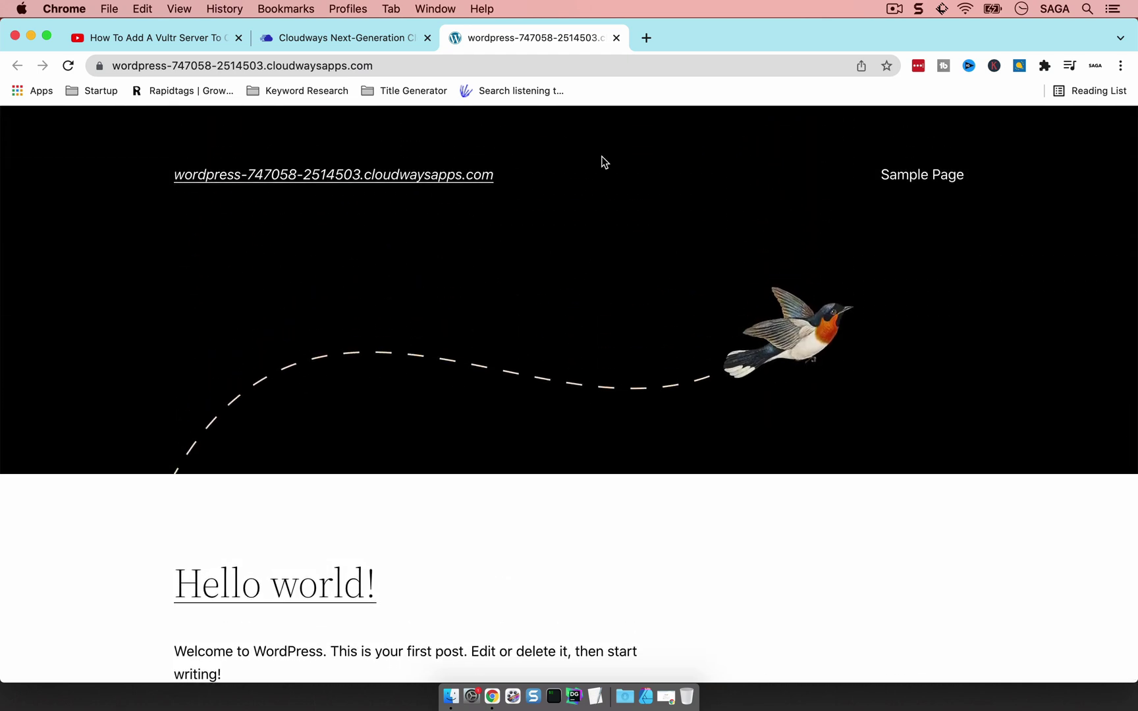
left_click(620, 38)
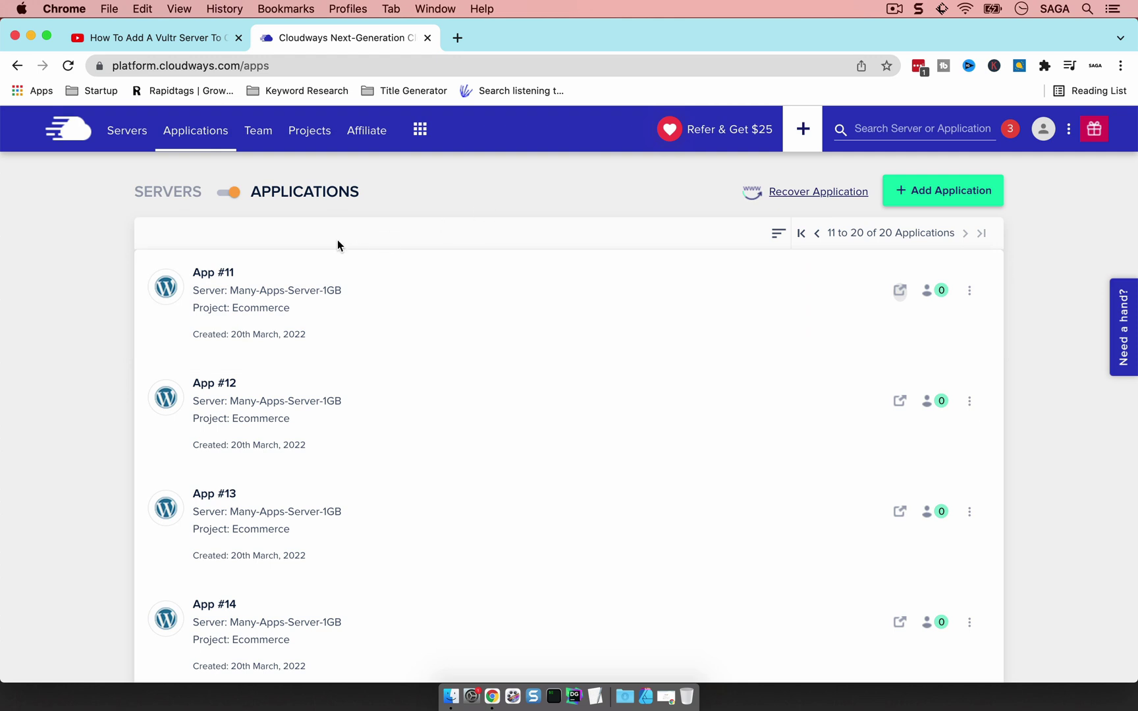
Go back to the first page of the applications list, view App #01's spa website and return to Cloudways.
left_click(817, 233)
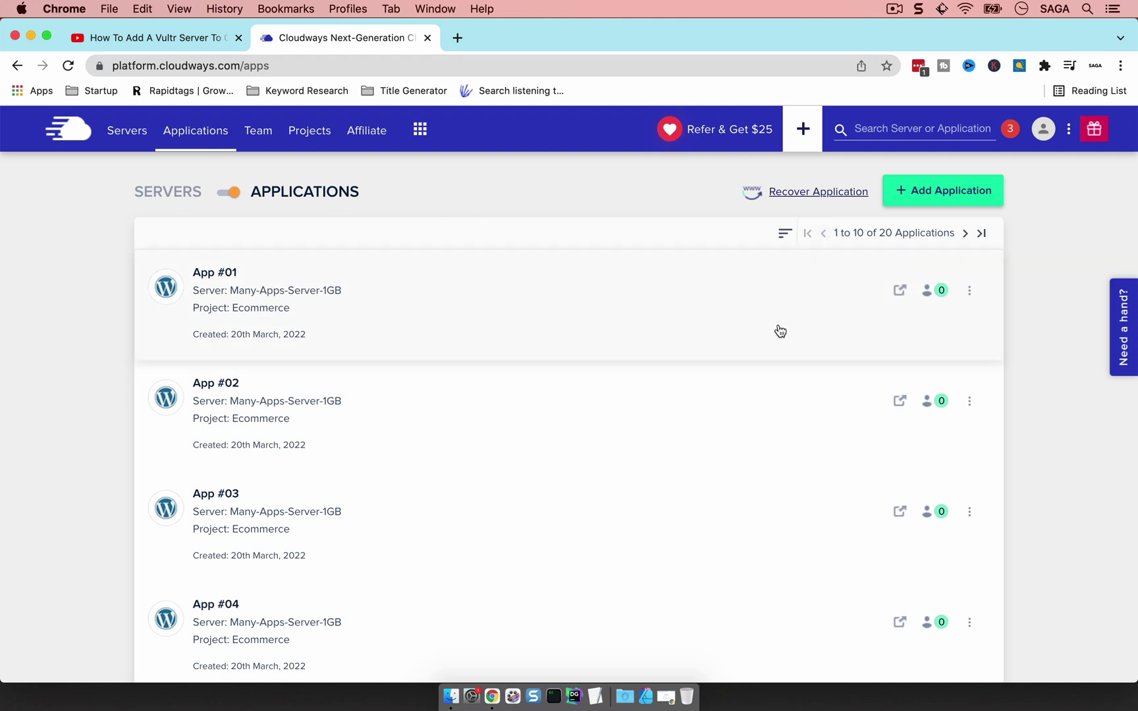
left_click(898, 290)
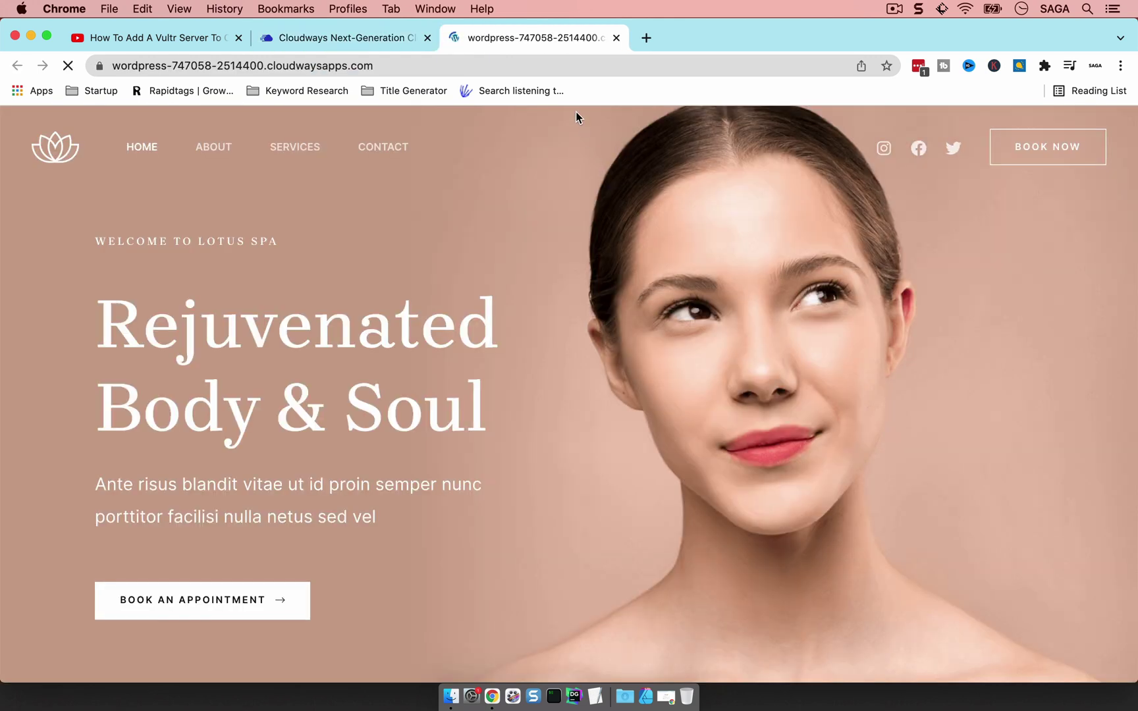
left_click(332, 38)
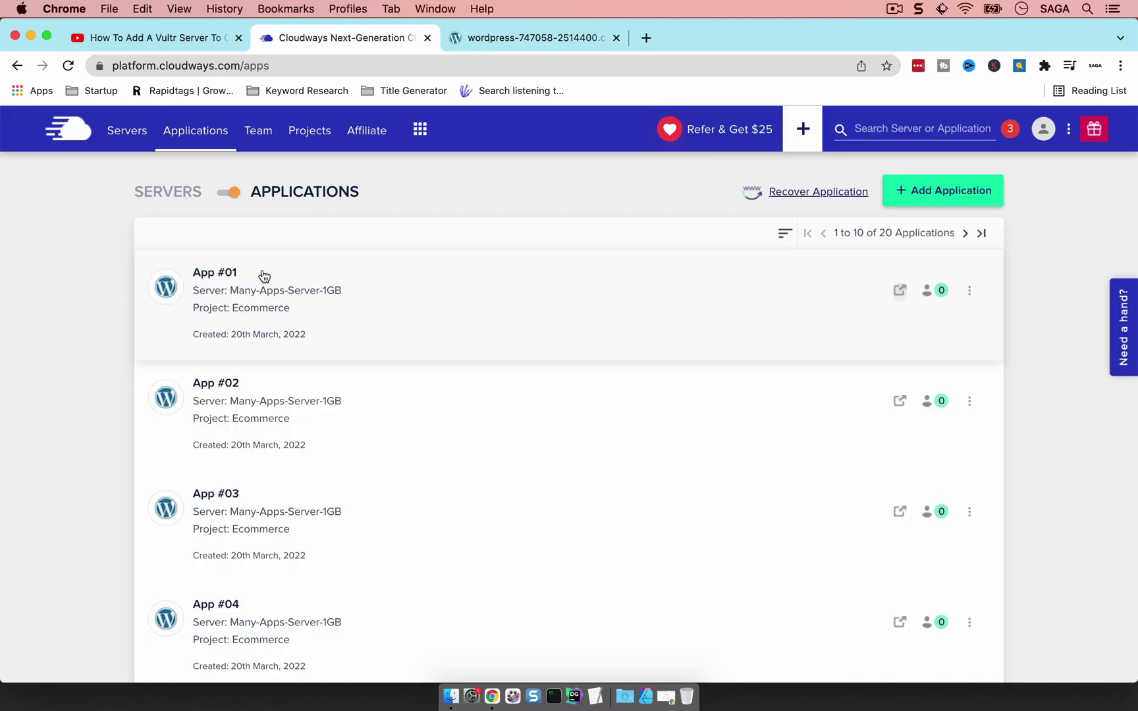
Open App #01's WordPress admin login from its access details and fill in the admin username copied from there.
left_click(262, 275)
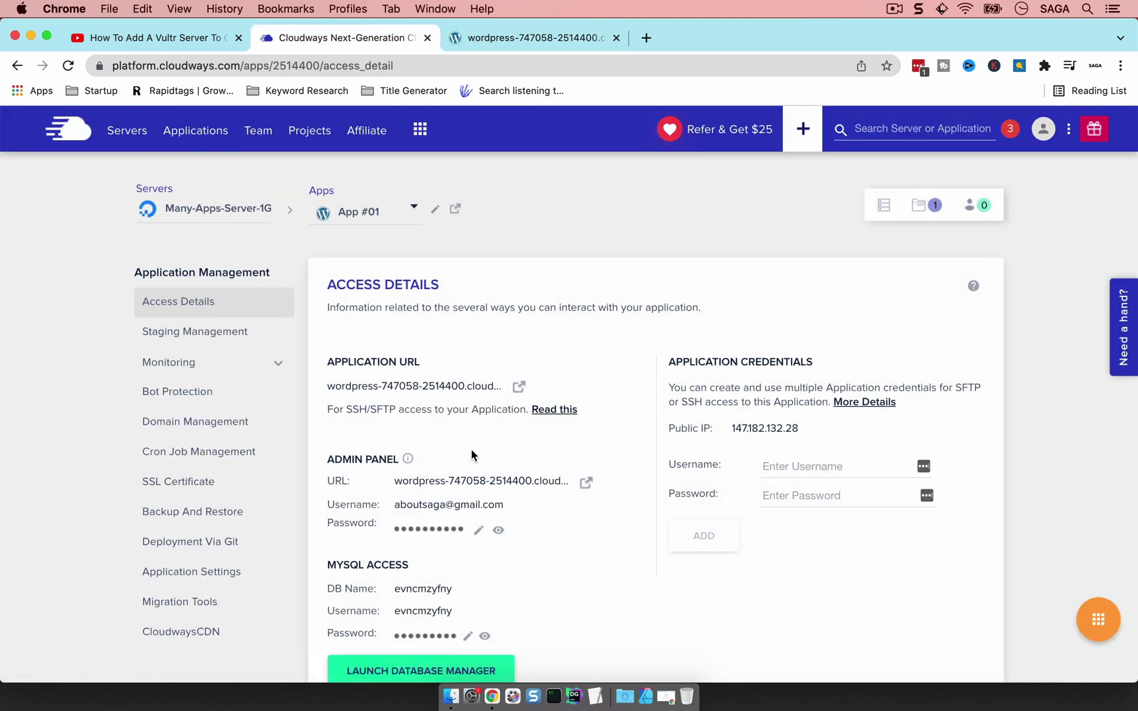
left_click(584, 483)
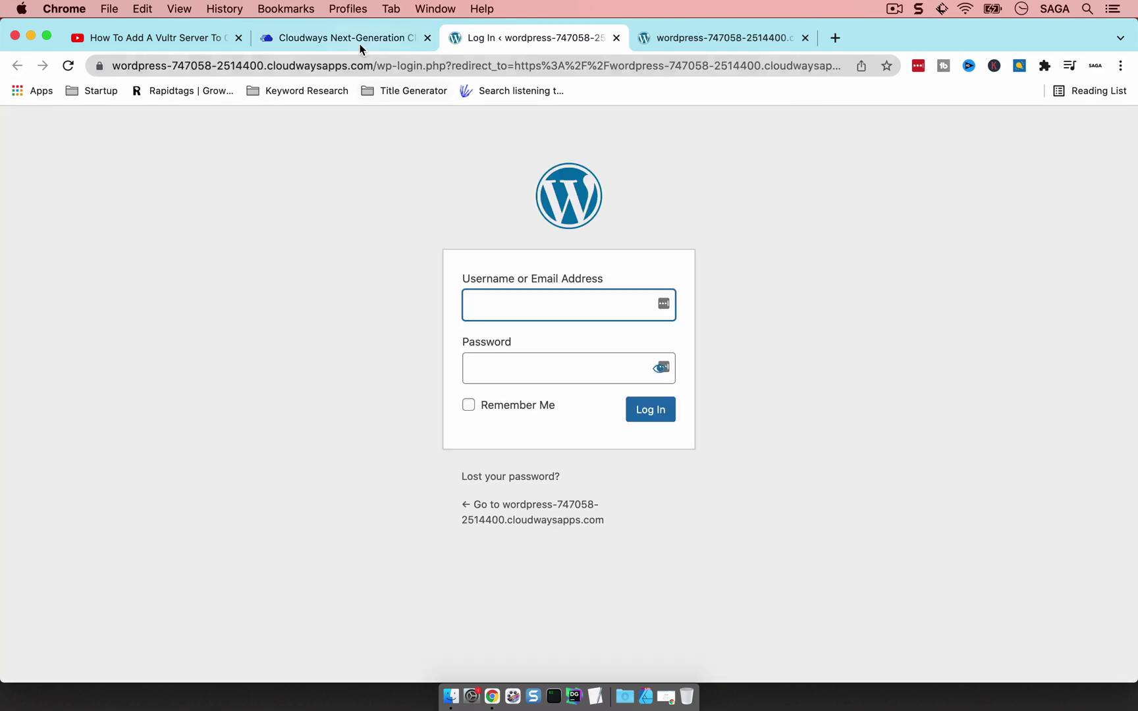
left_click(359, 44)
left_click(468, 506)
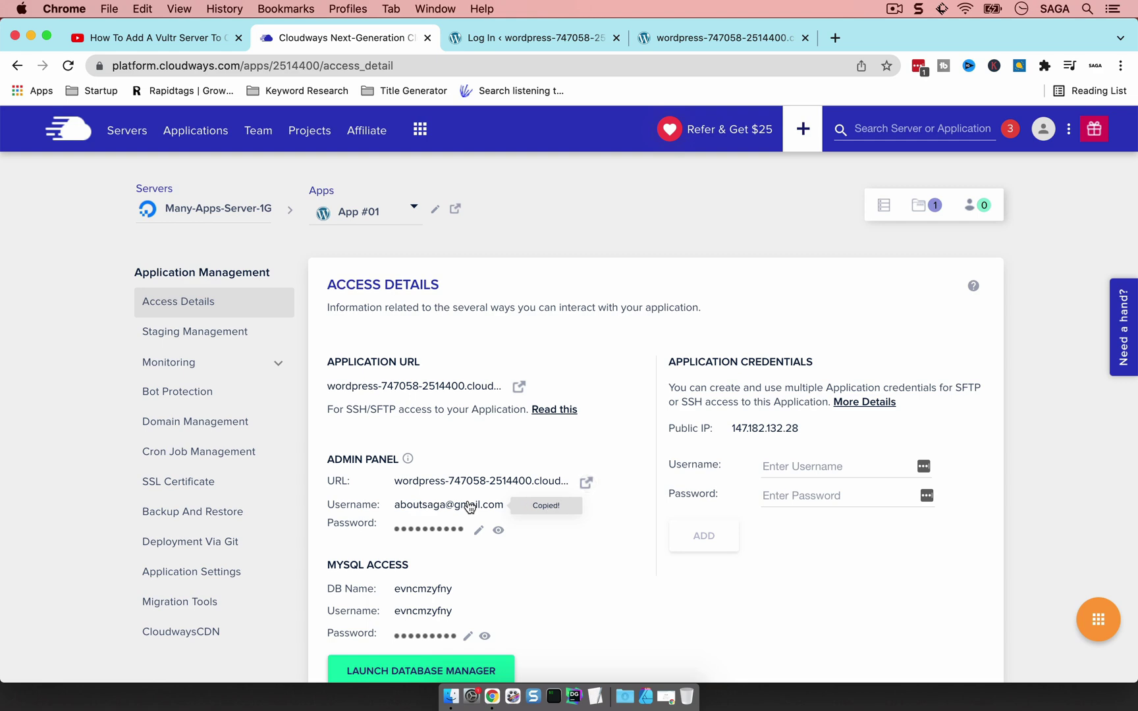
left_click(526, 40)
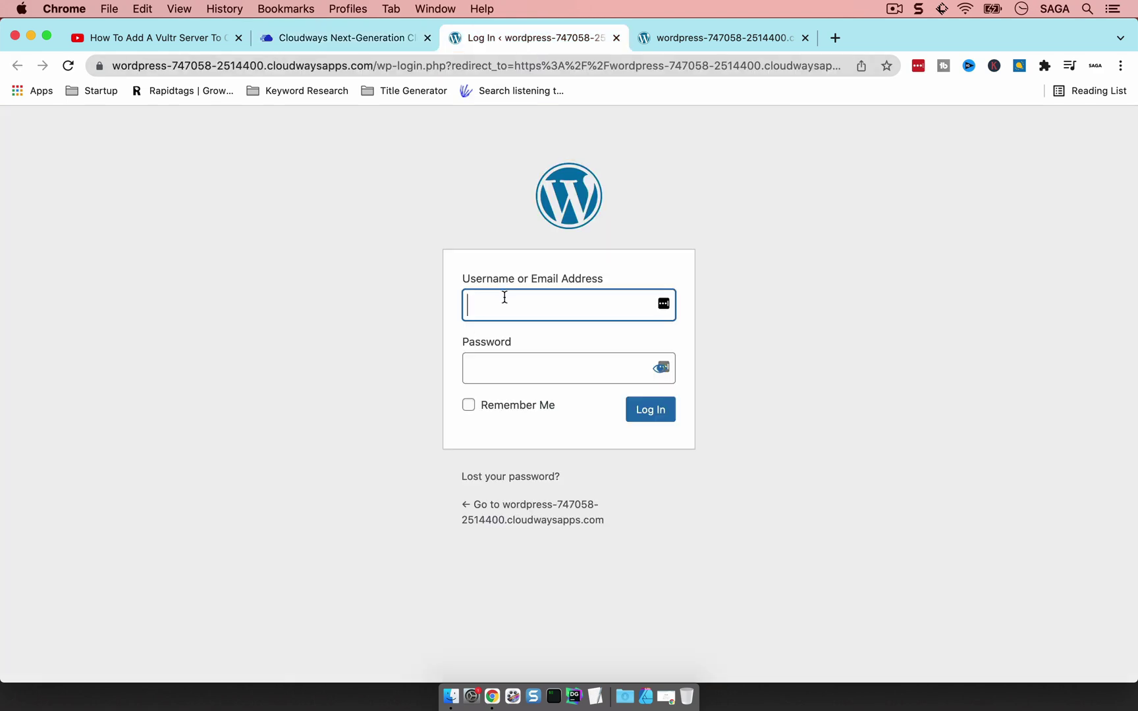
key("super+v")
Copy the admin password from App #01's access details, enter it in the password field and log in to WordPress.
left_click(378, 41)
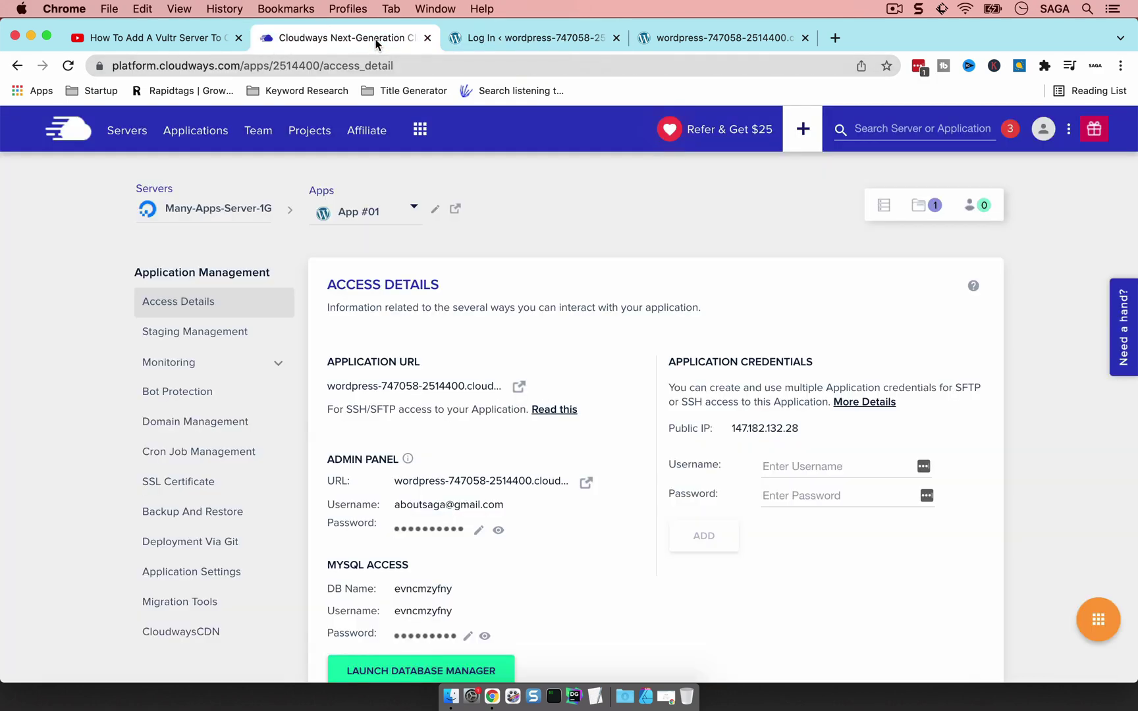
left_click(503, 36)
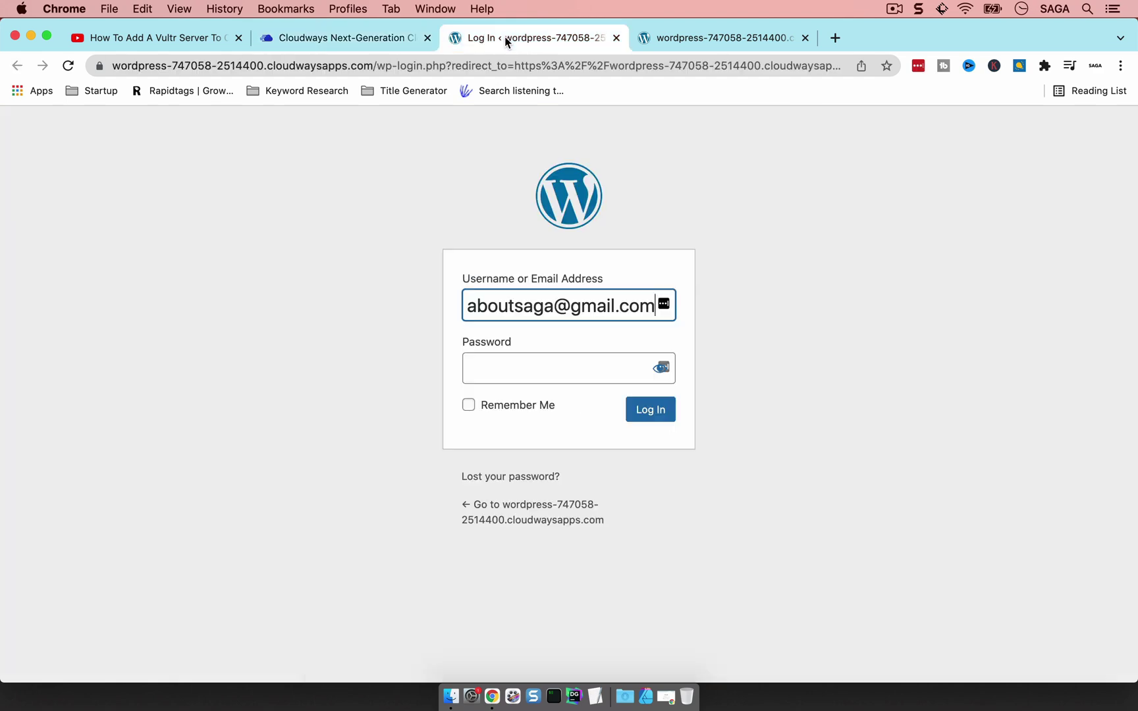
left_click(512, 365)
key("super+v")
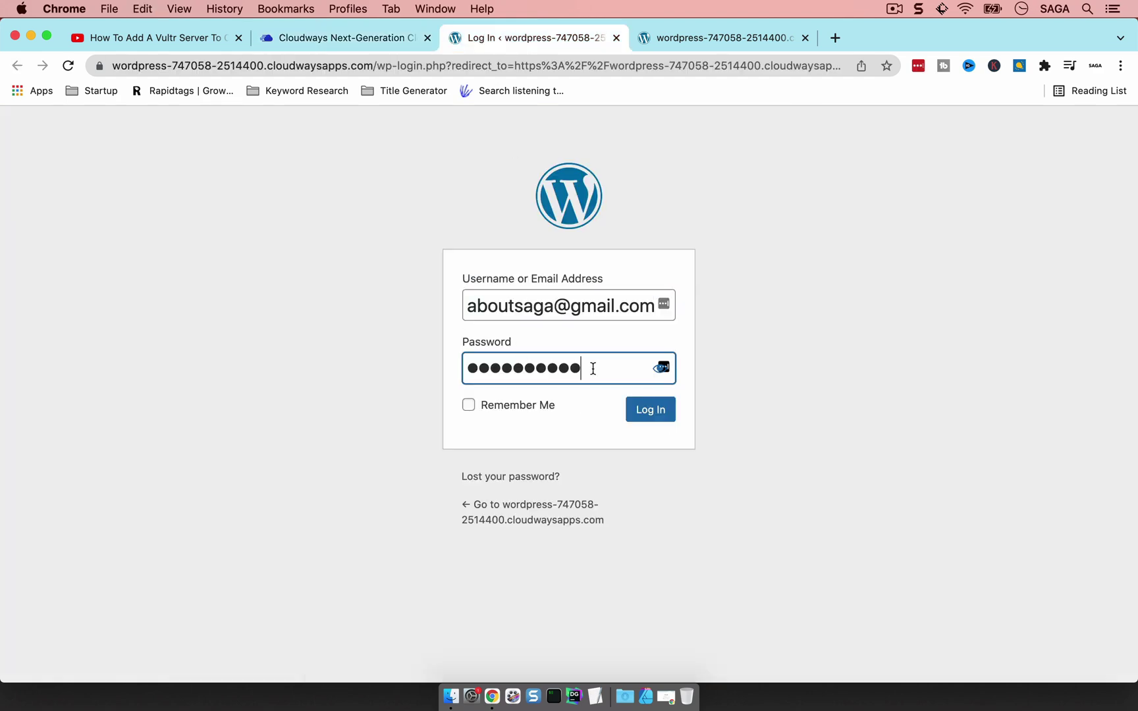
left_click(650, 409)
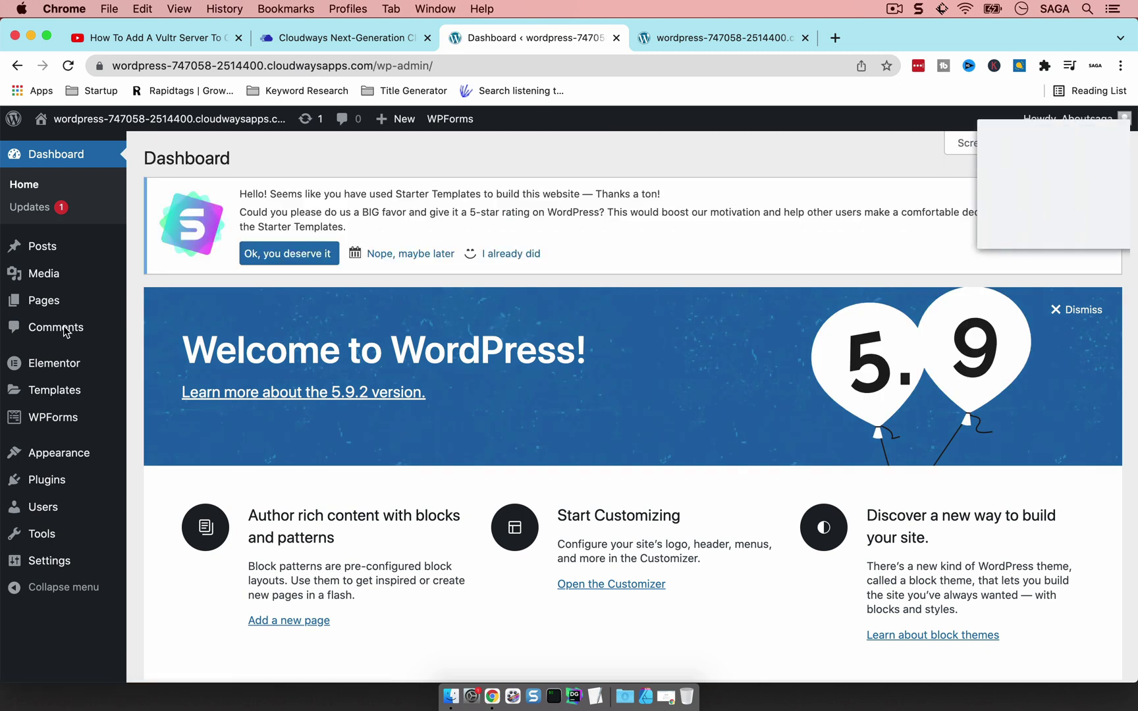
left_click(988, 227)
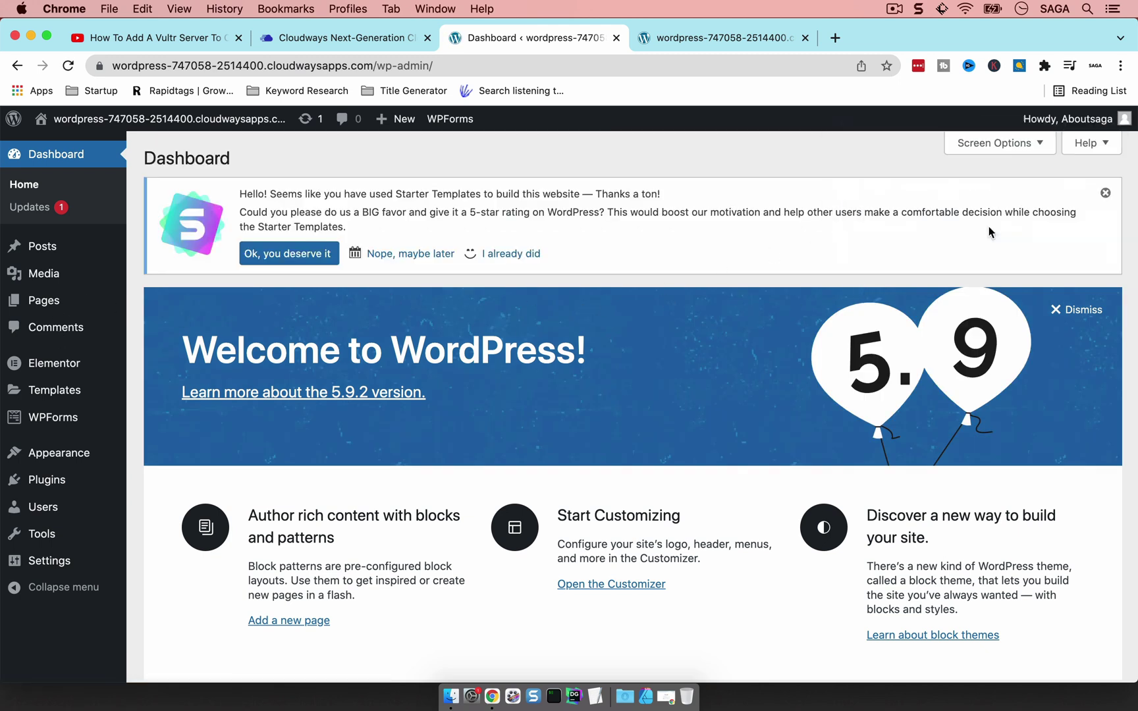
Open the site's installed themes and look through them, including the active Astra theme.
mouse_move(54, 389)
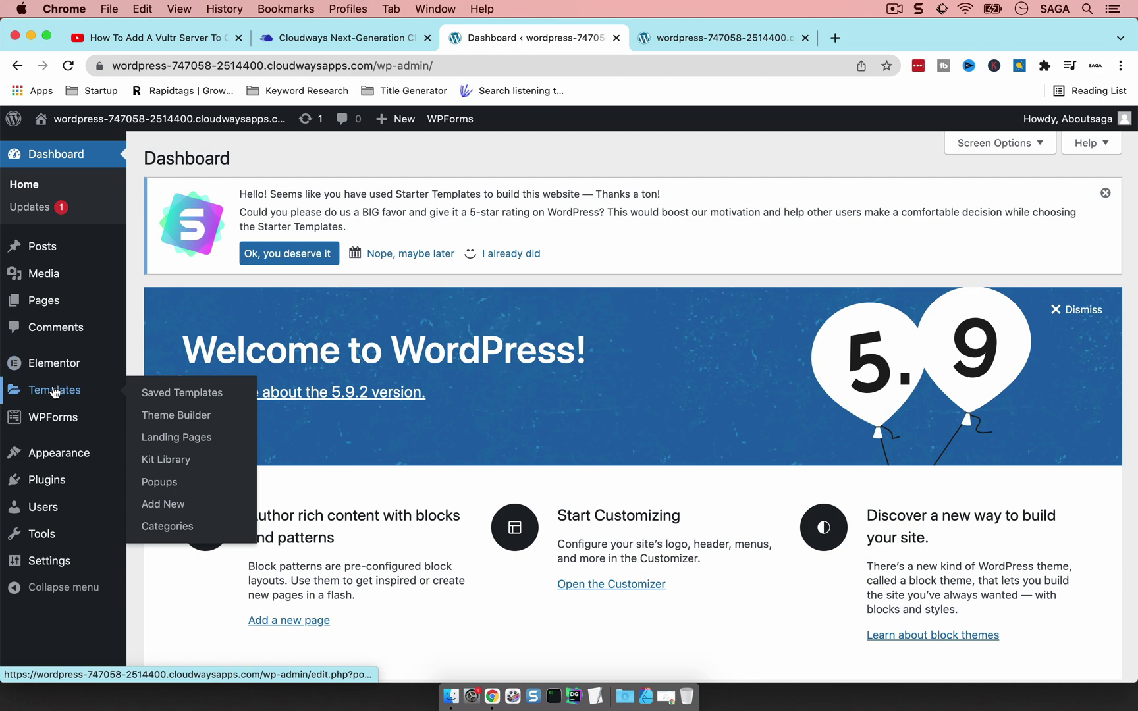
mouse_move(56, 453)
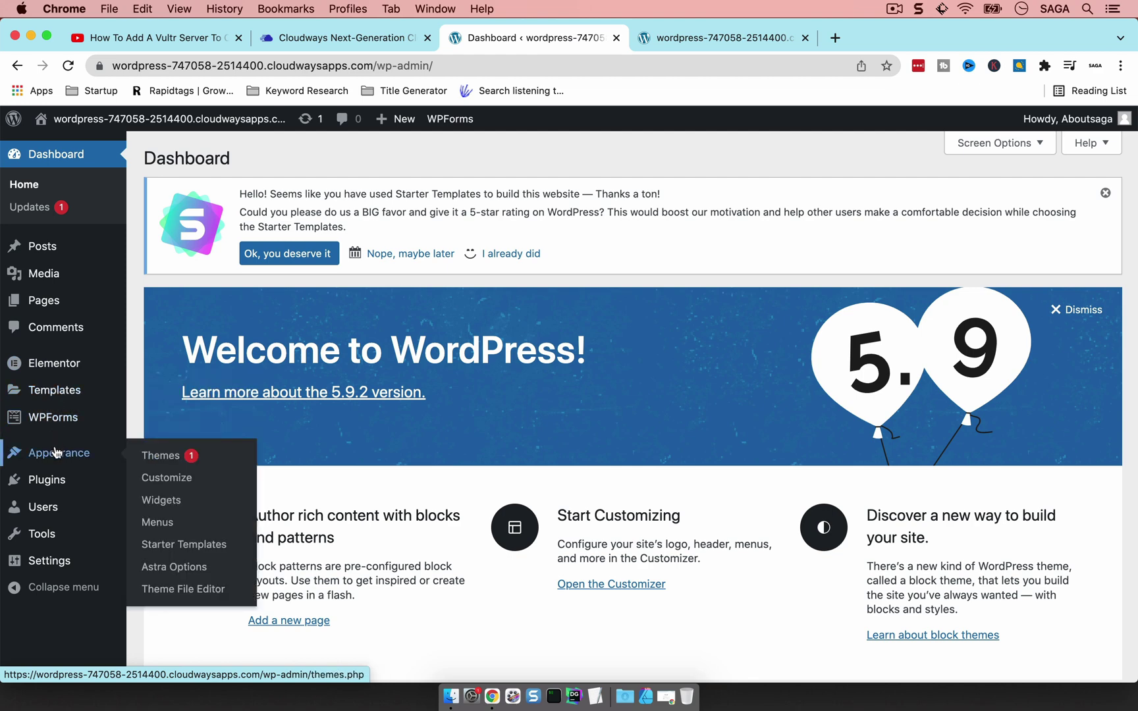
left_click(153, 459)
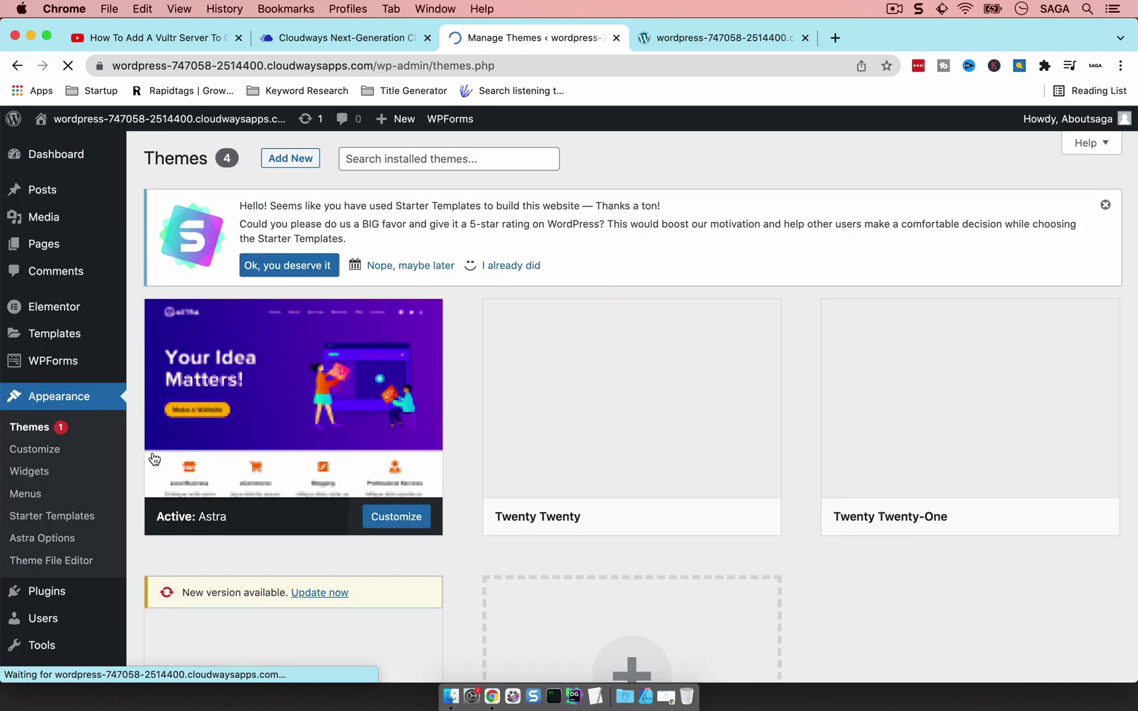
scroll(268, 452, "down", 1)
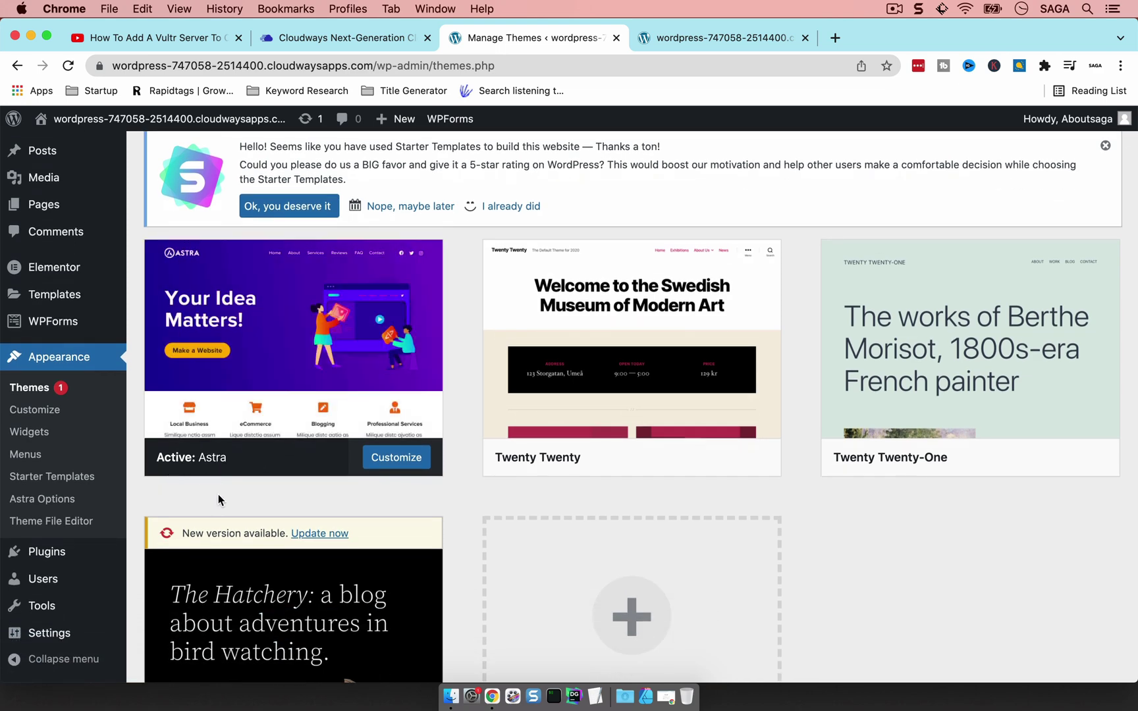
scroll(218, 495, "down", 3)
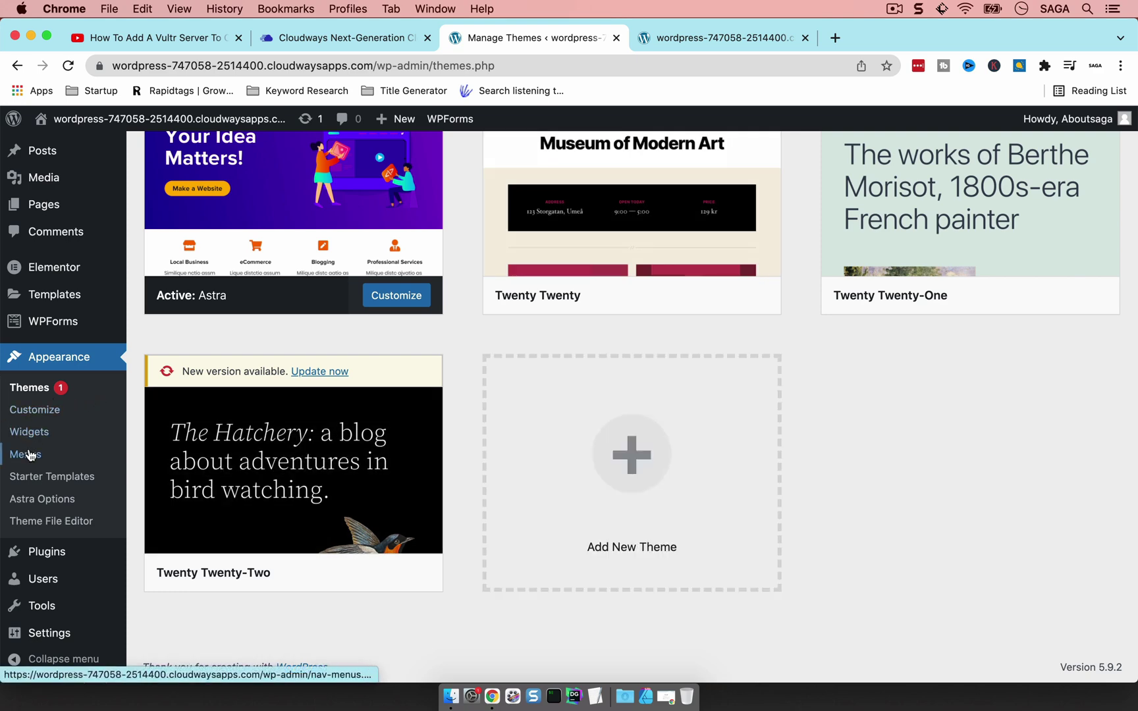
Open the list of installed plugins and look through its entries.
mouse_move(44, 551)
left_click(186, 555)
scroll(257, 317, "down", 3)
scroll(257, 317, "down", 3)
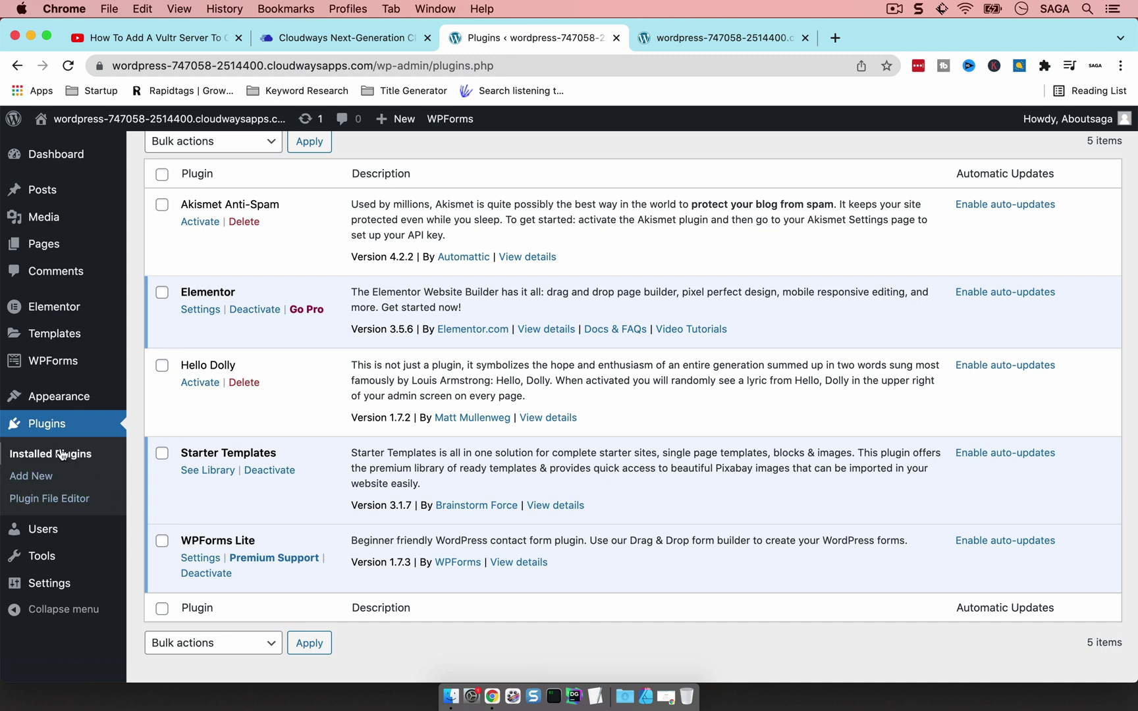
Open the Starter Templates library and browse the Elementor website templates.
mouse_move(53, 337)
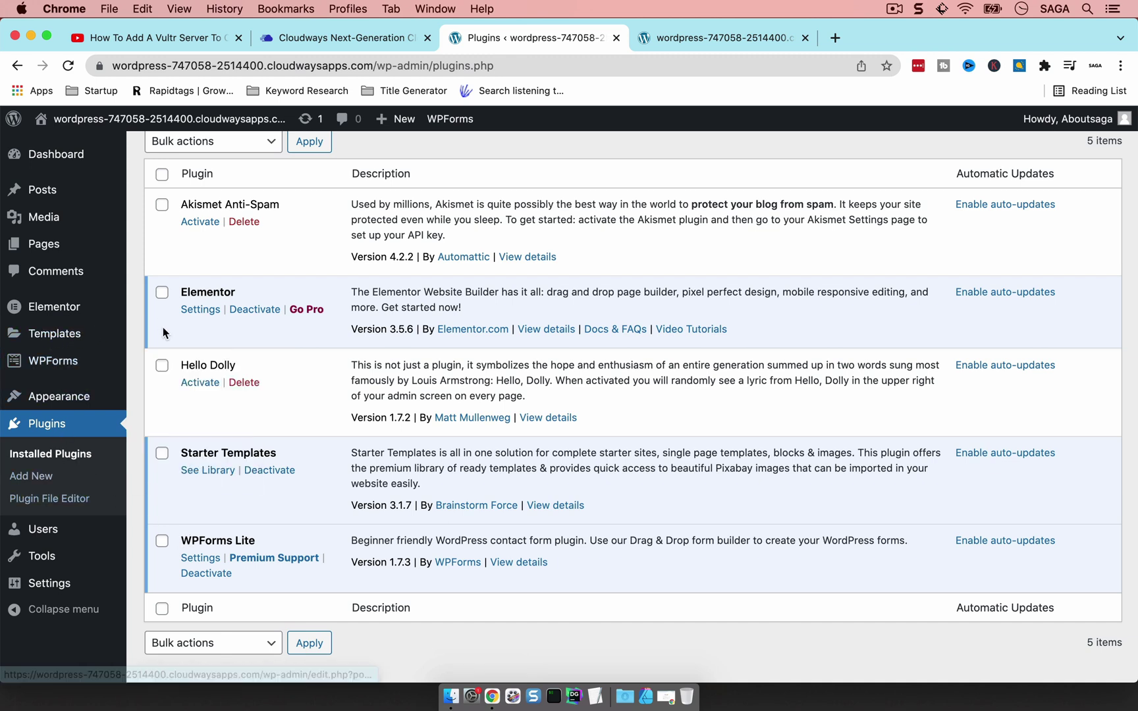
mouse_move(66, 395)
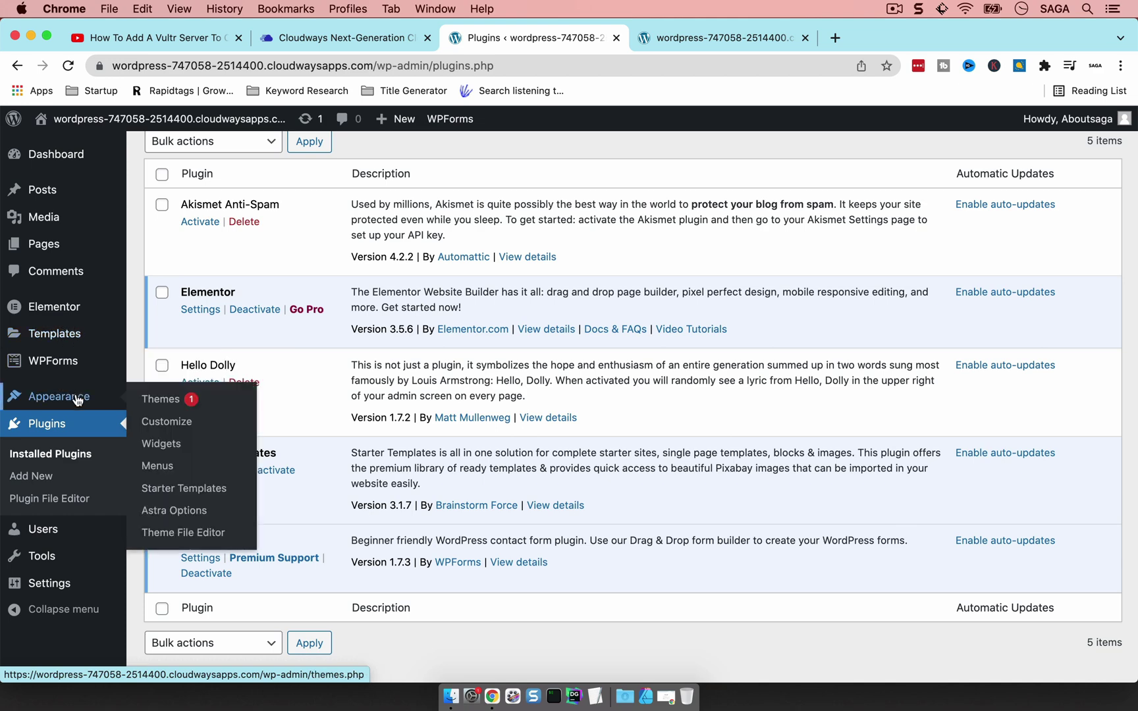
left_click(155, 488)
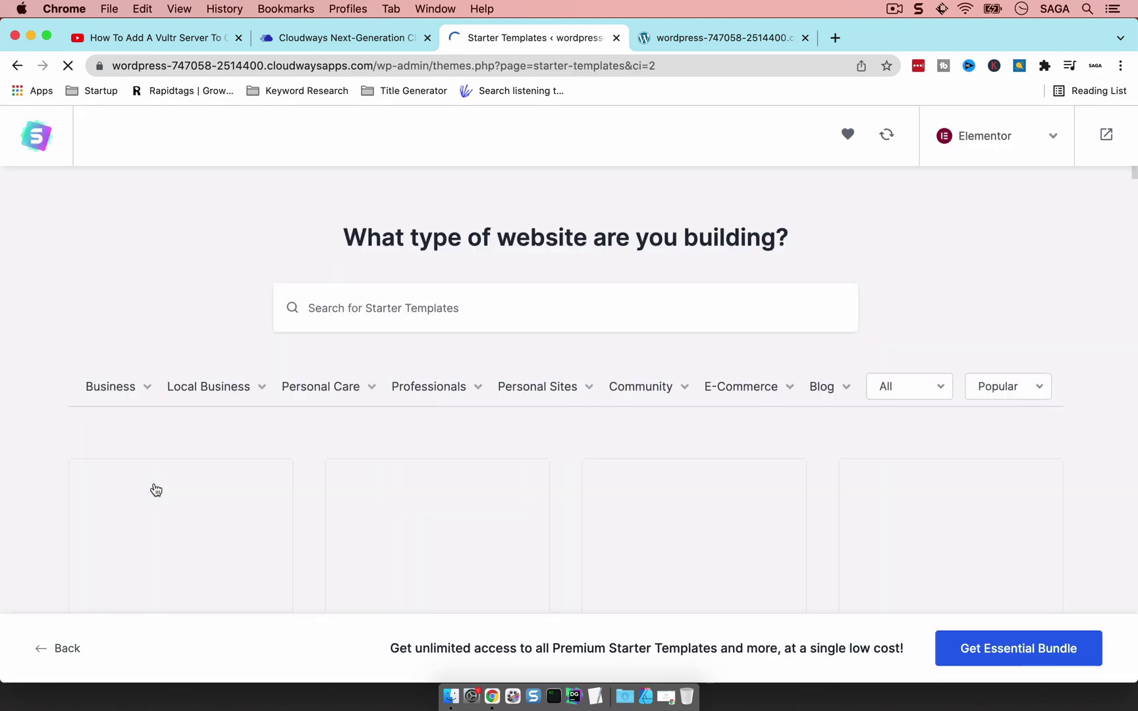
scroll(308, 307, "down", 2)
mouse_move(312, 309)
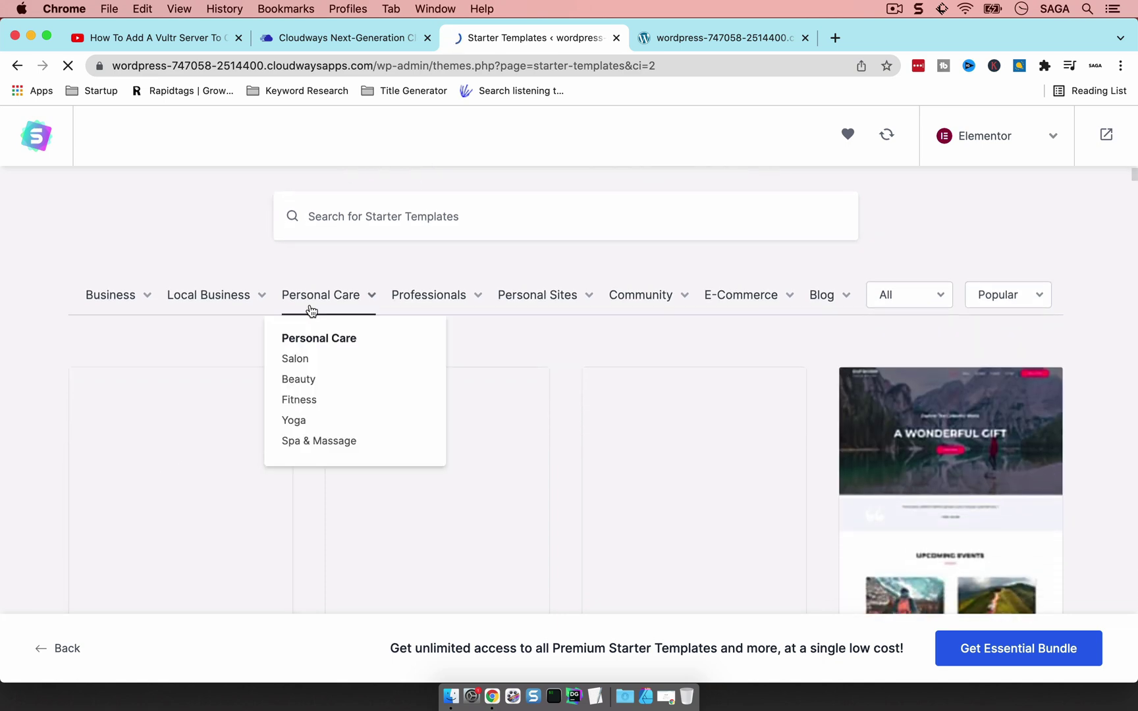
scroll(308, 319, "down", 1)
scroll(523, 445, "down", 4)
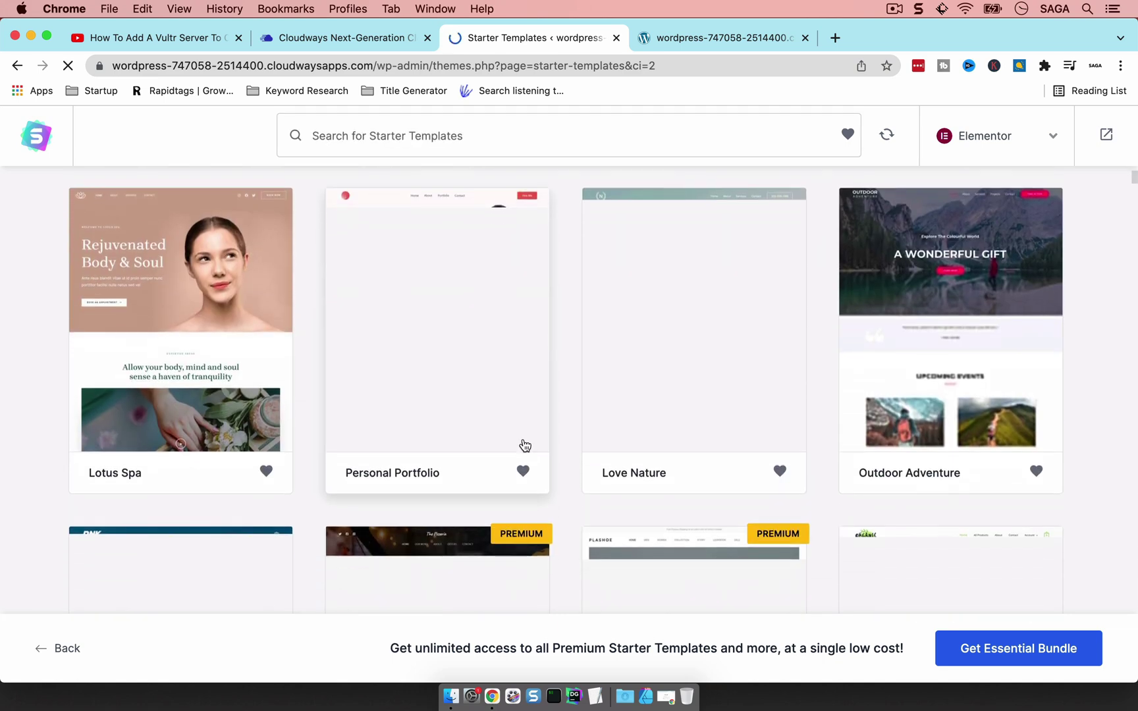
scroll(524, 446, "down", 5)
scroll(525, 445, "down", 10)
scroll(525, 446, "down", 3)
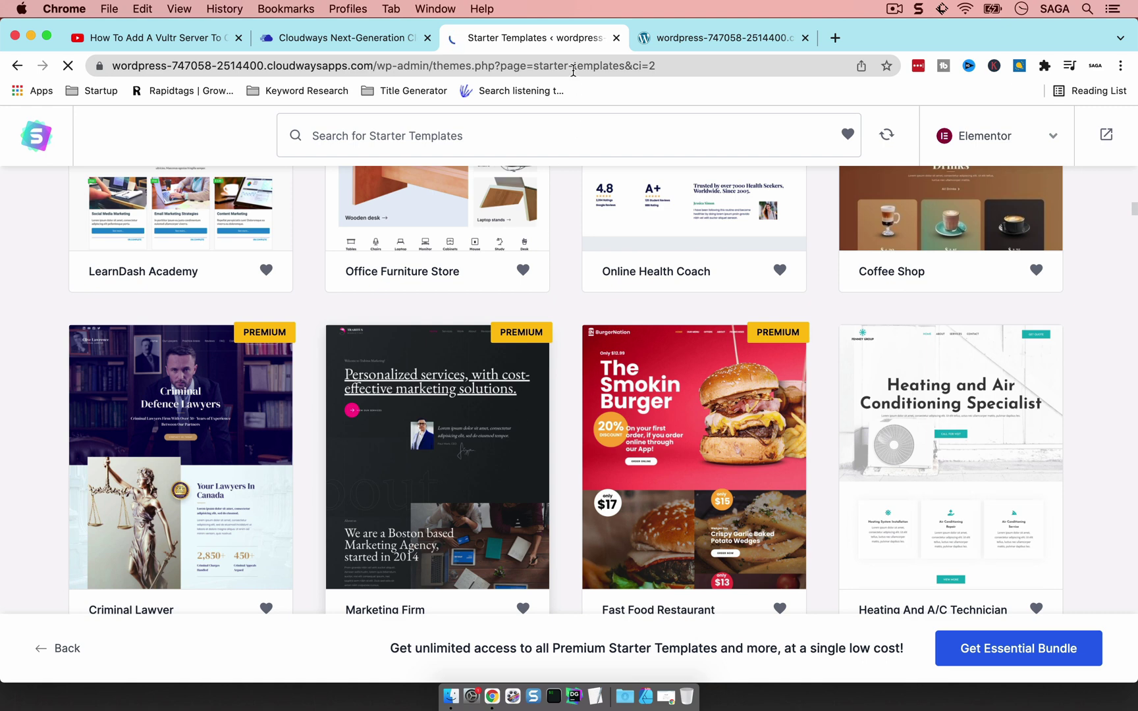
Return to Cloudways, open the monitoring page of Many-Apps-Server-1GB and review its RAM, CPU, disk and bandwidth usage.
left_click(377, 41)
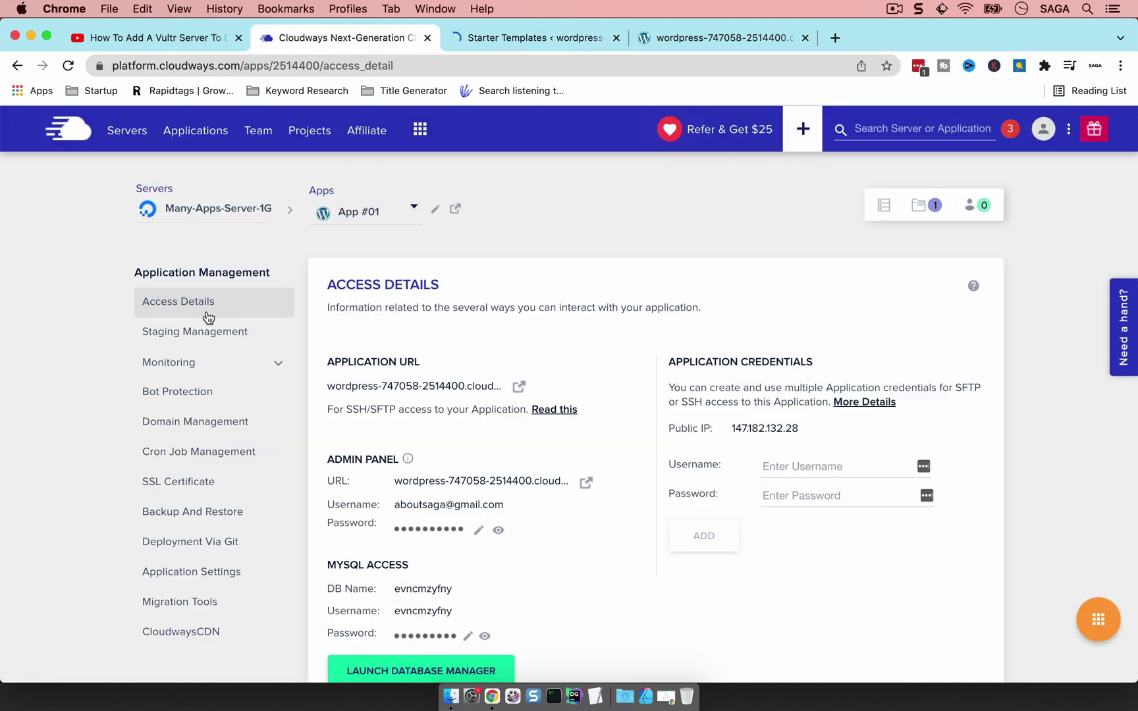
left_click(127, 131)
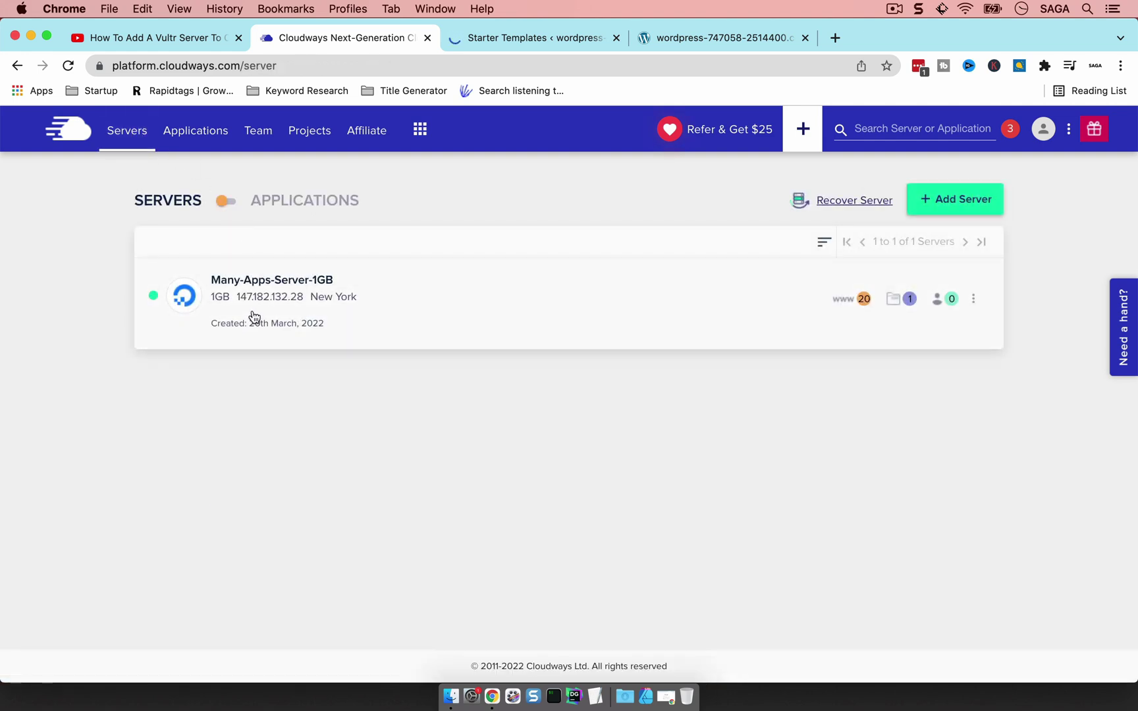
left_click(254, 311)
left_click(204, 340)
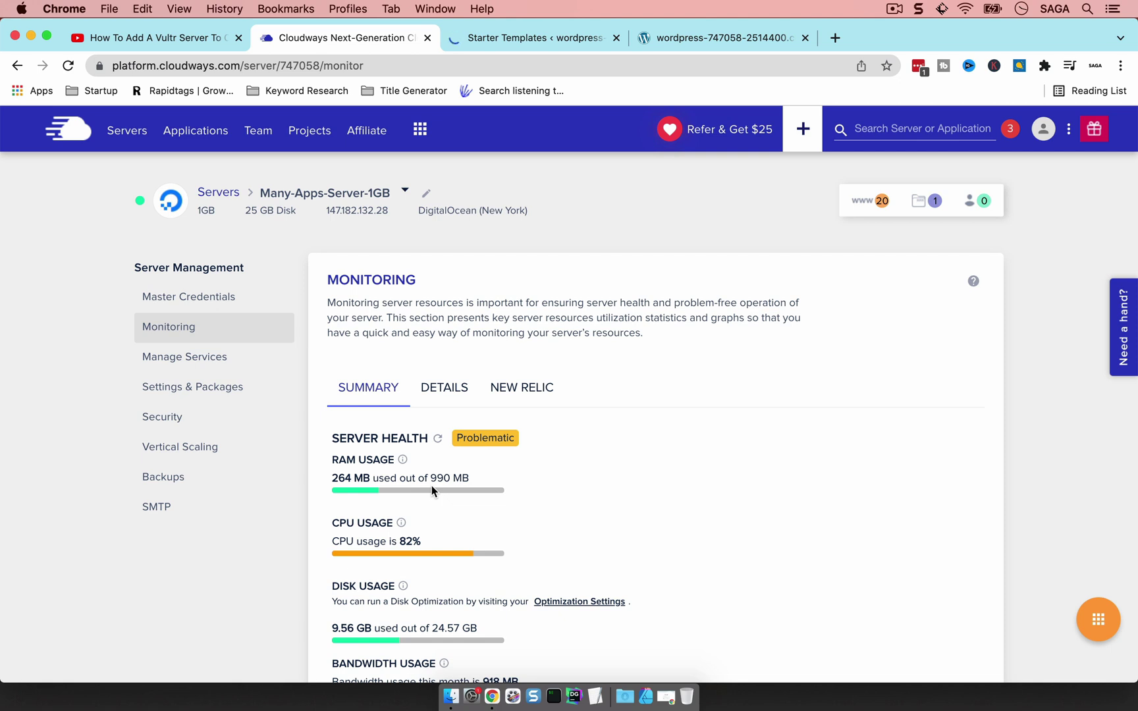
scroll(432, 486, "down", 2)
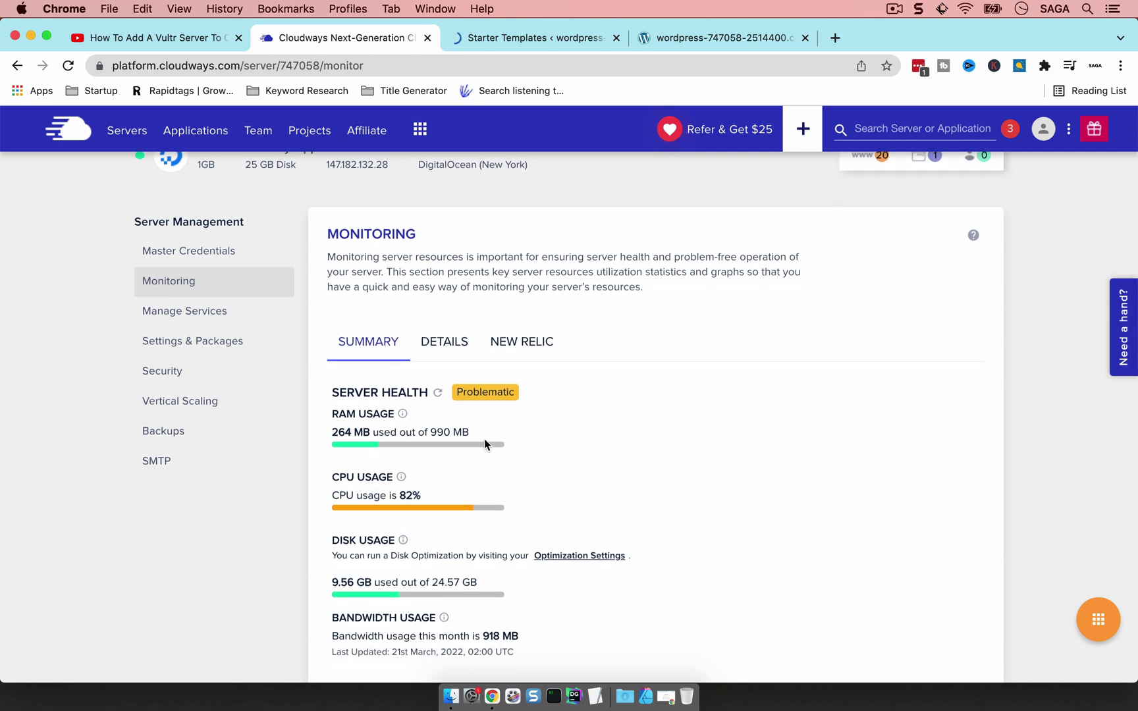
scroll(483, 439, "down", 1)
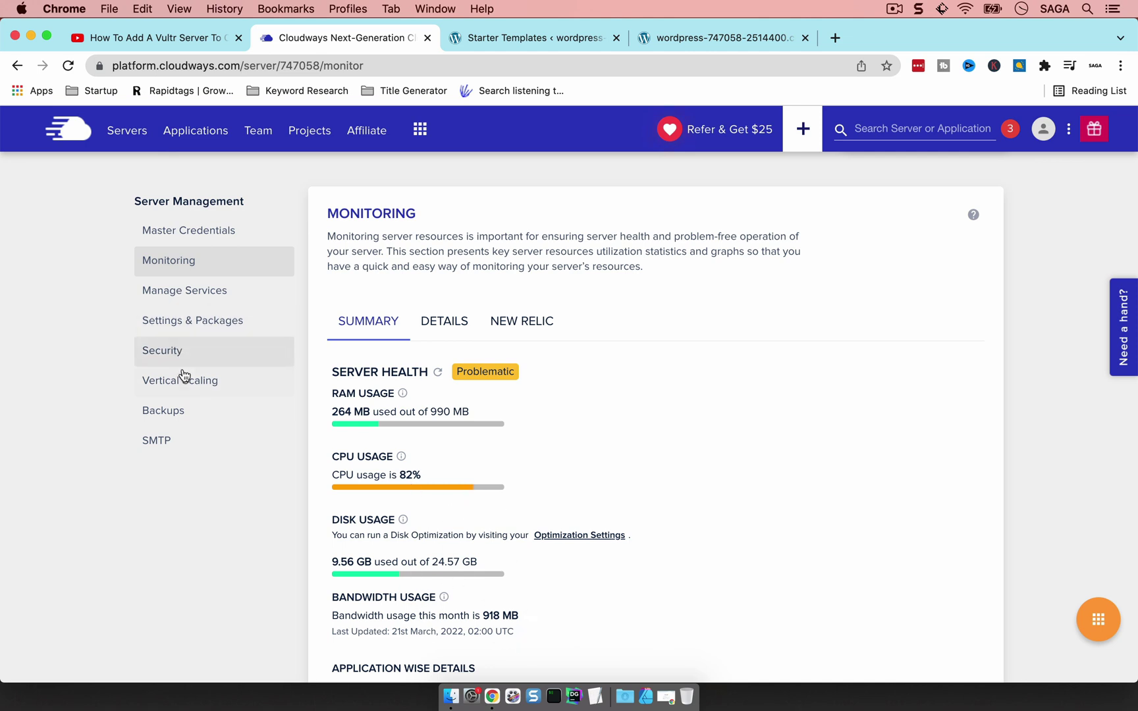
scroll(205, 228, "up", 1)
scroll(206, 229, "up", 1)
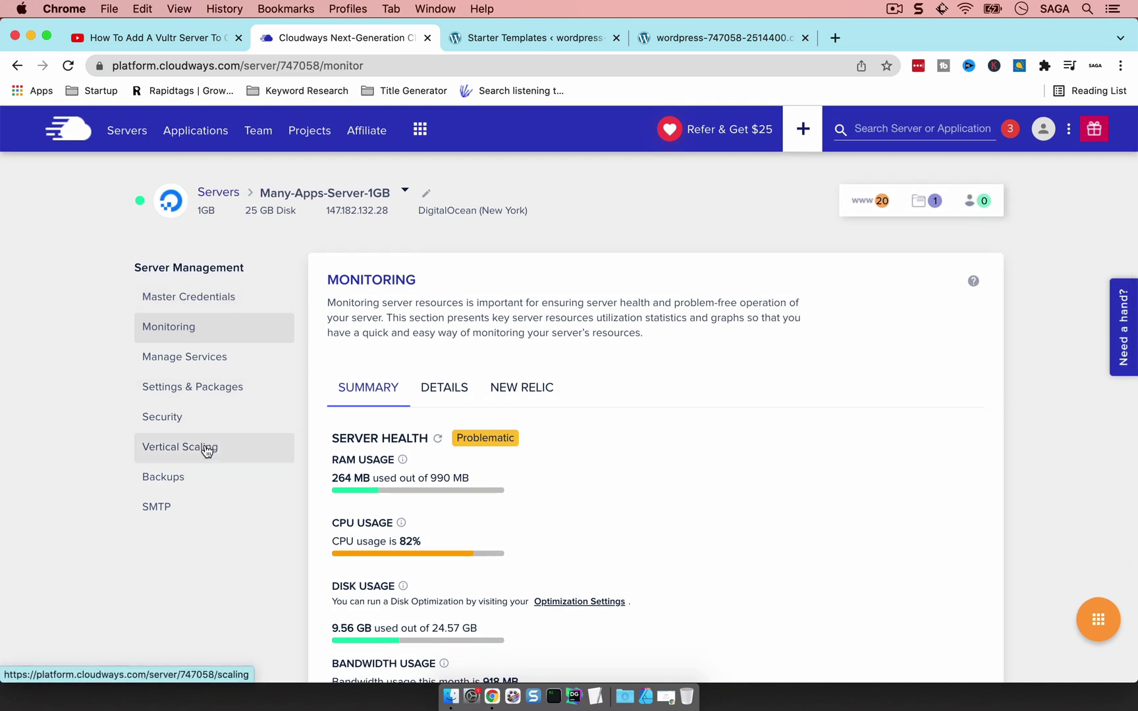
Scale Many-Apps-Server-1GB vertically to the non-premium 4GB server size and proceed with the scaling.
left_click(185, 453)
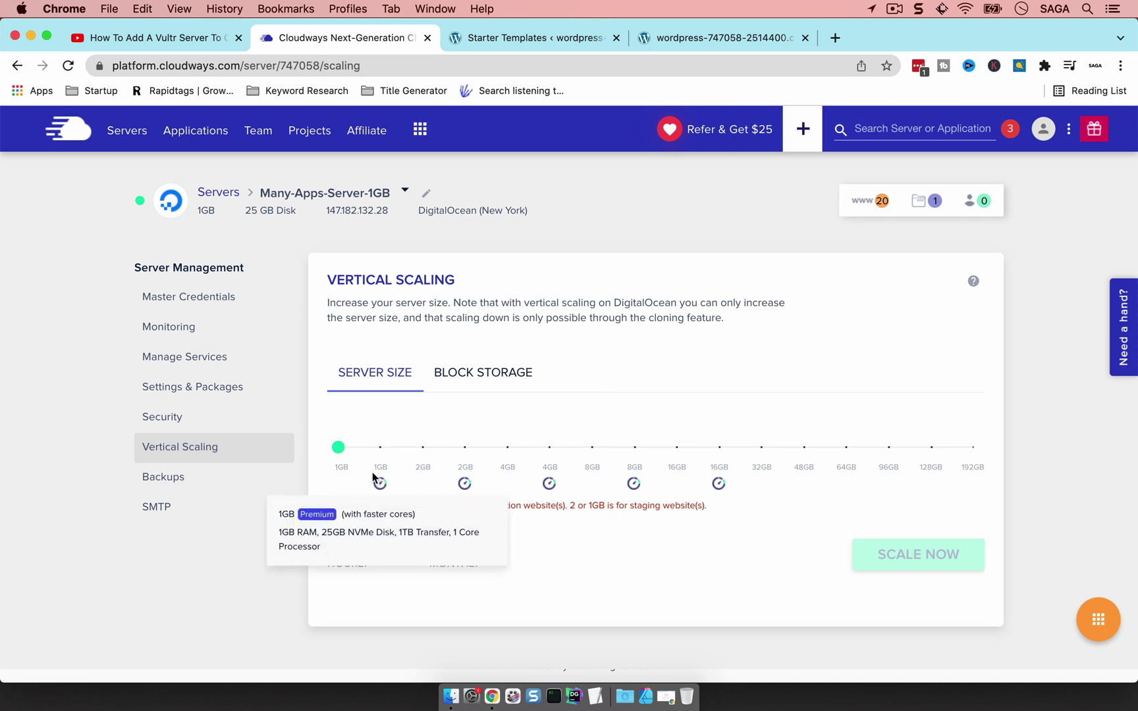
left_click_drag(340, 452, 424, 451)
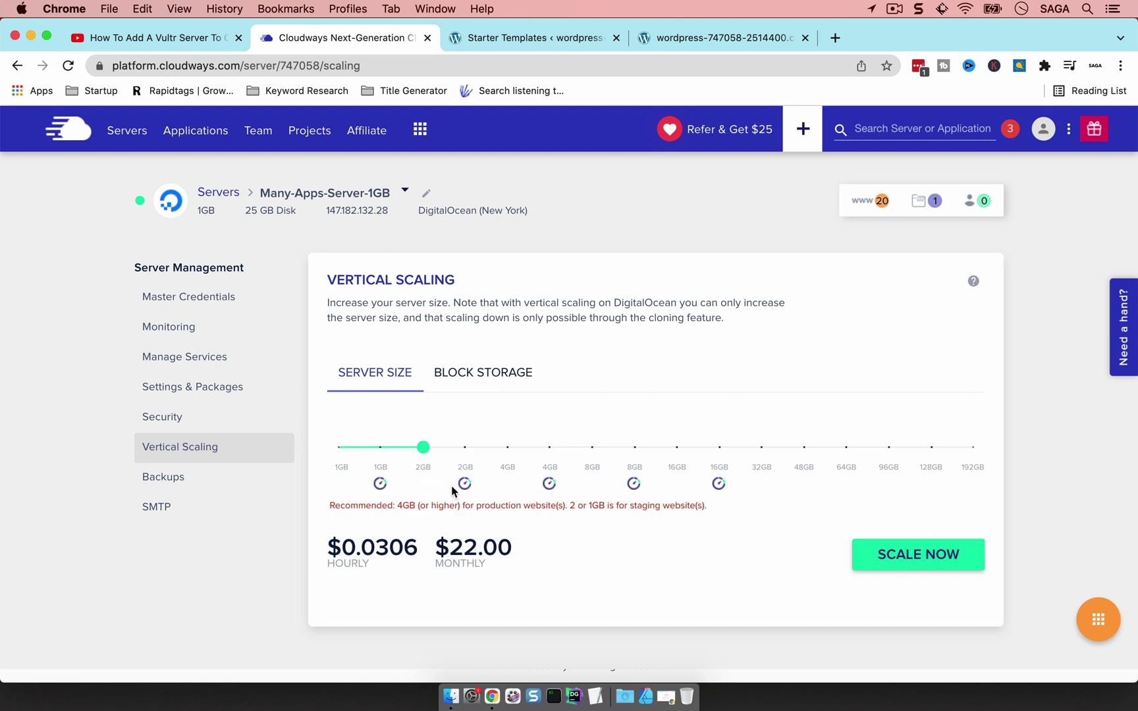
left_click(465, 448)
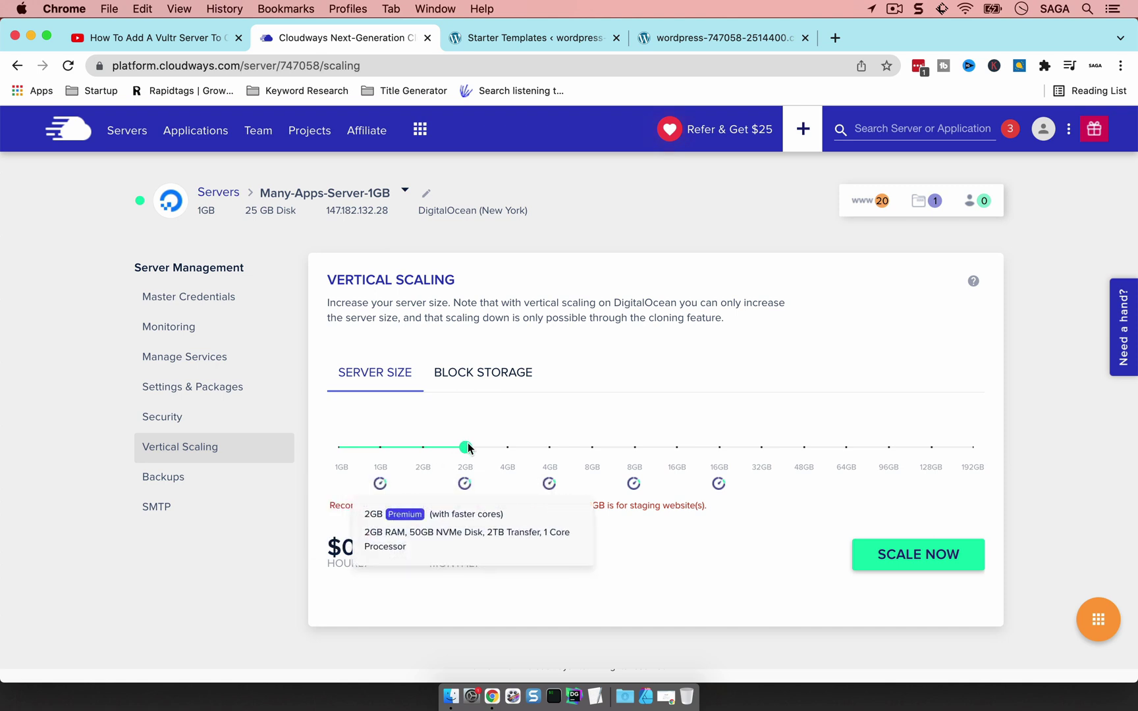
left_click_drag(465, 447, 509, 448)
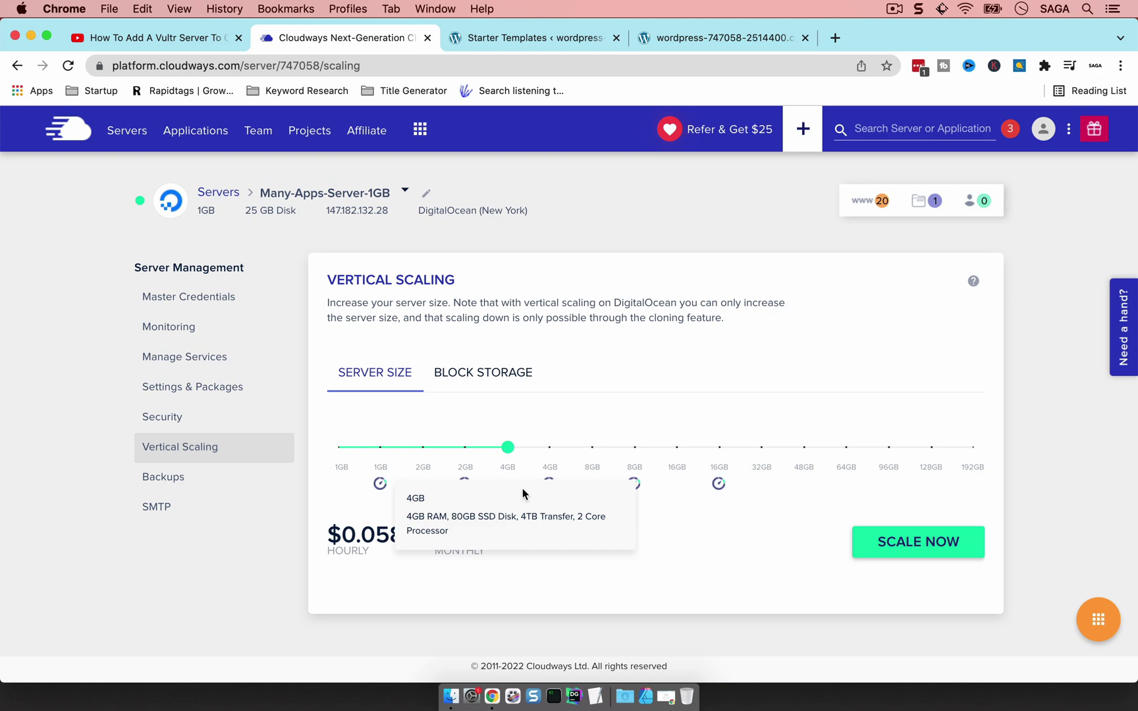
left_click(908, 543)
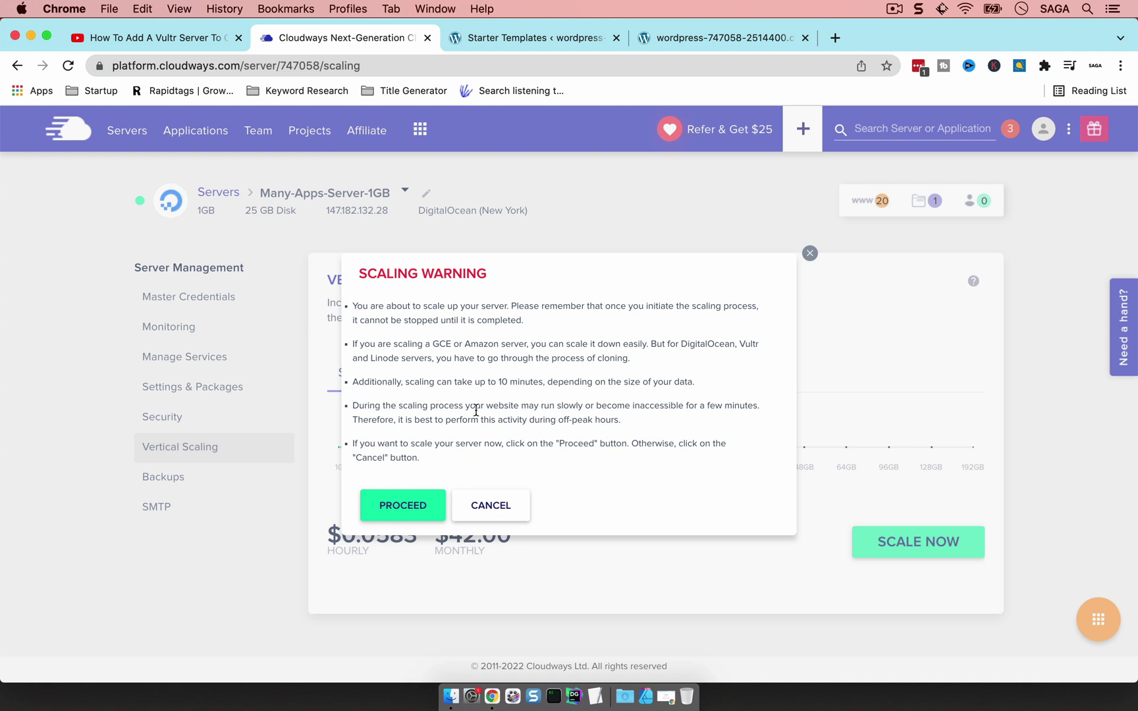
left_click(382, 499)
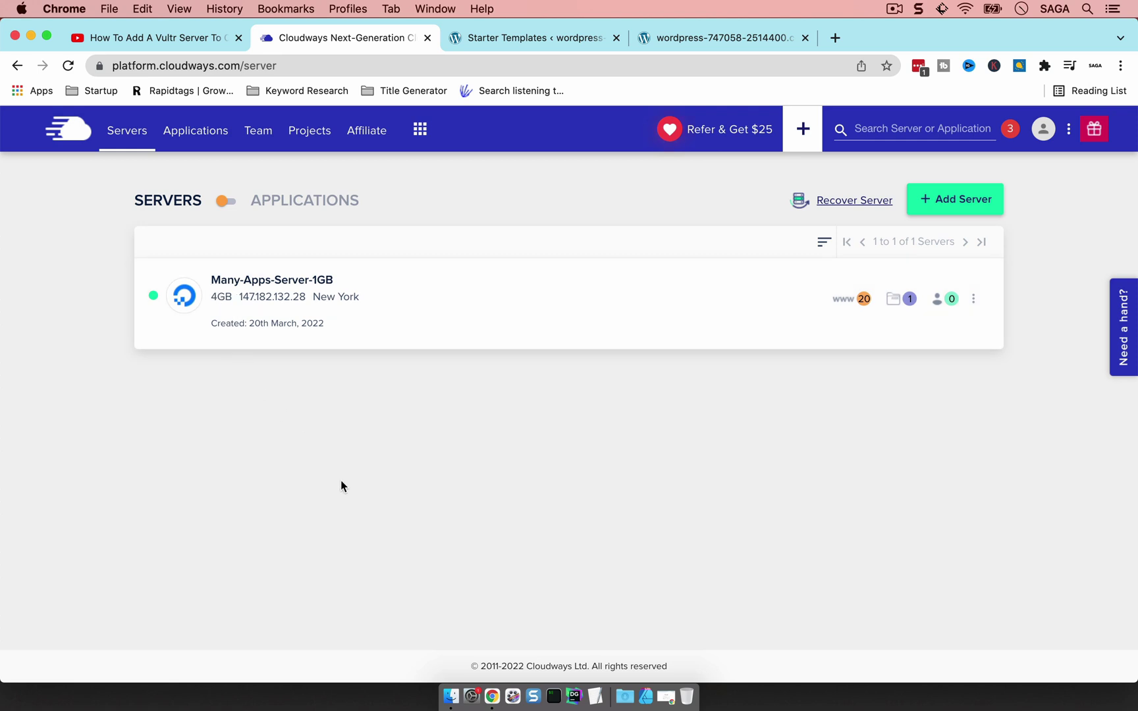
Open the monitoring page of Many-Apps-Server-1GB and review its RAM, CPU and disk usage at the 4GB size.
left_click(214, 288)
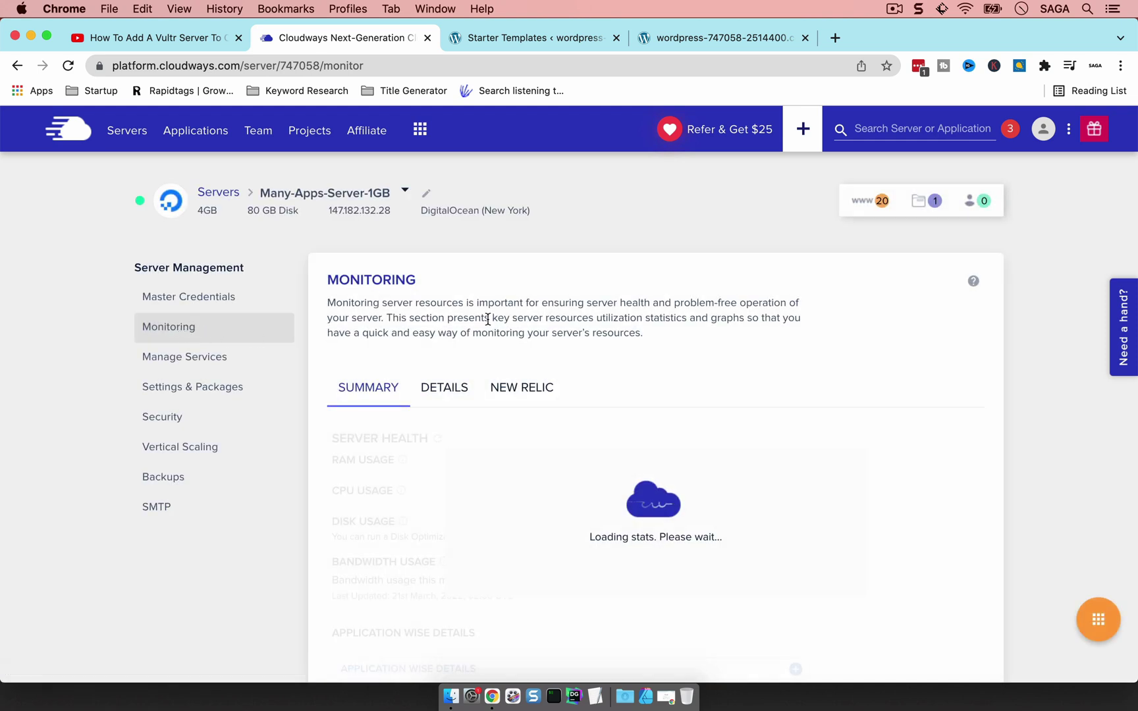
scroll(488, 322, "down", 2)
scroll(454, 460, "down", 1)
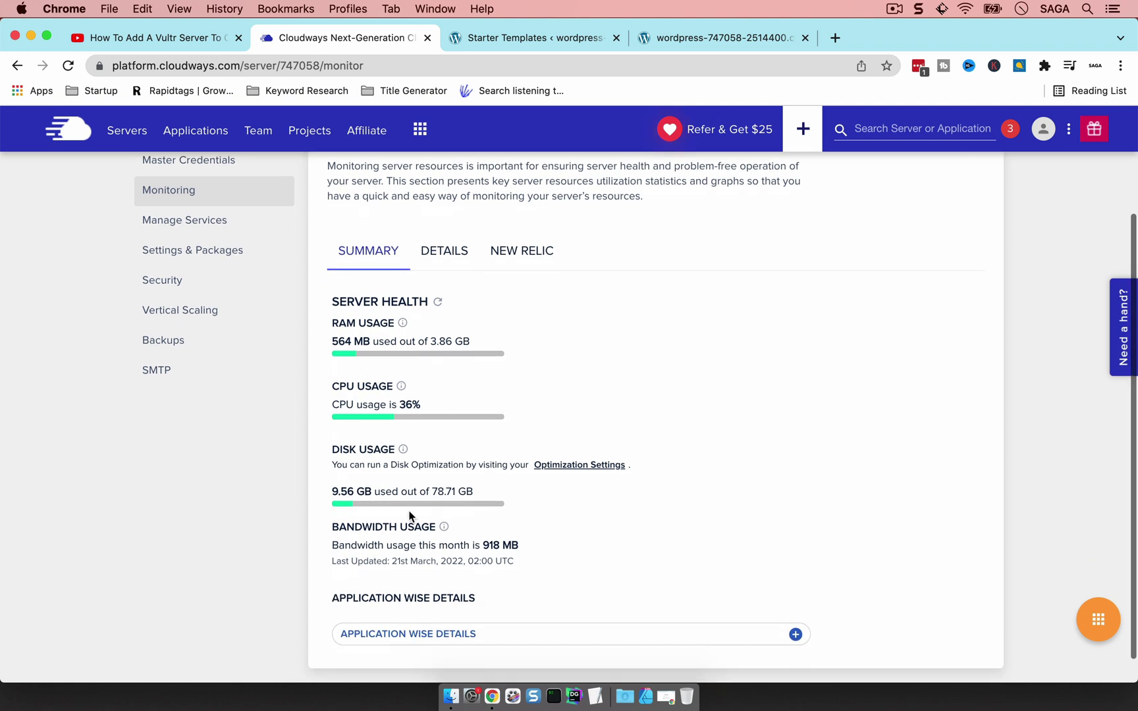
left_click_drag(432, 490, 474, 494)
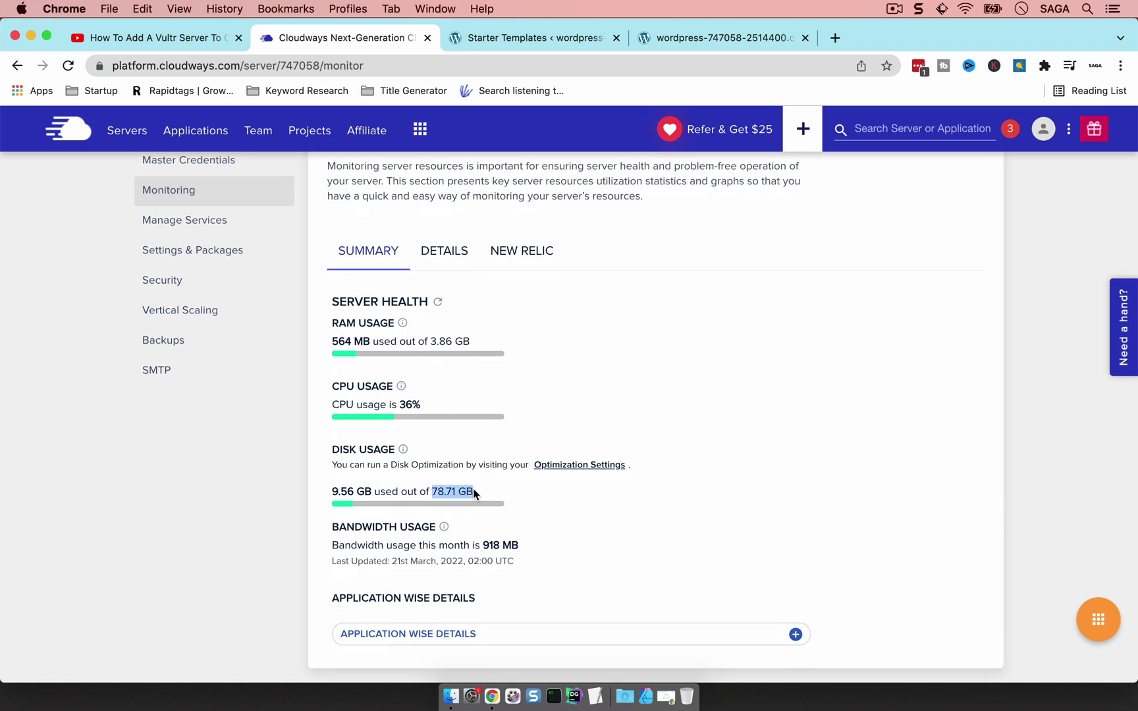
left_click(397, 404)
Close the Starter Templates page and the open WordPress site, leaving the Cloudways page open.
left_click(495, 43)
left_click(617, 37)
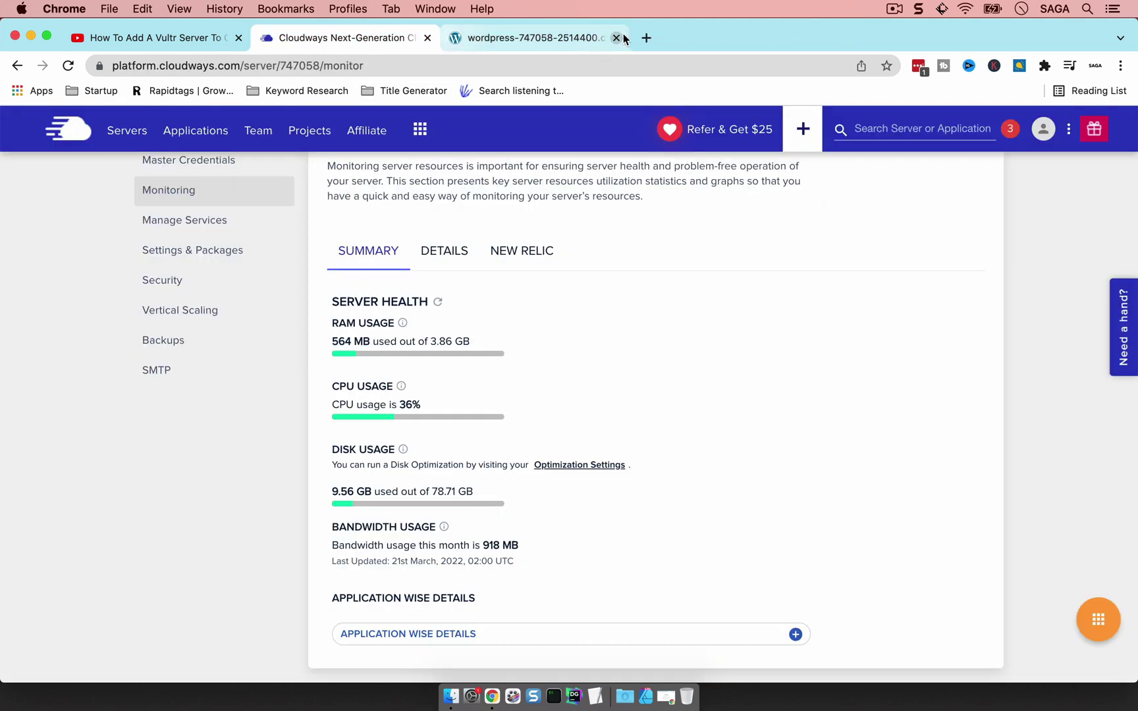
left_click(610, 34)
left_click(617, 37)
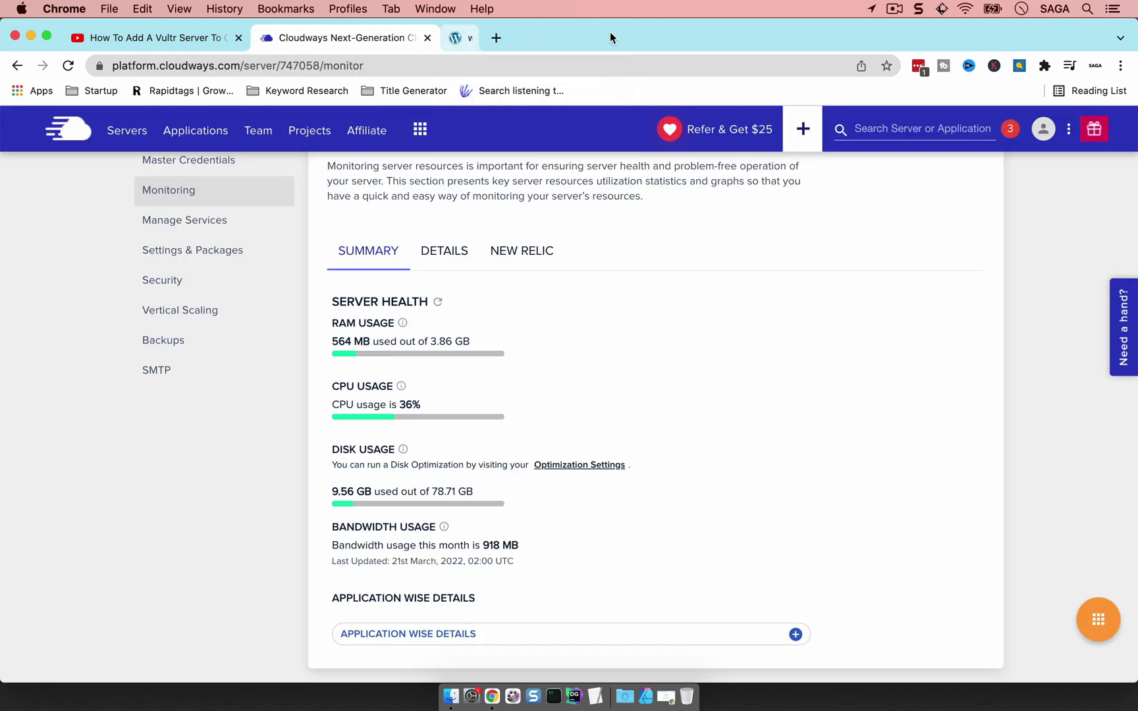
Open the applications list and launch the sites of App #01 through App #10, each in its own browser tab.
left_click(189, 129)
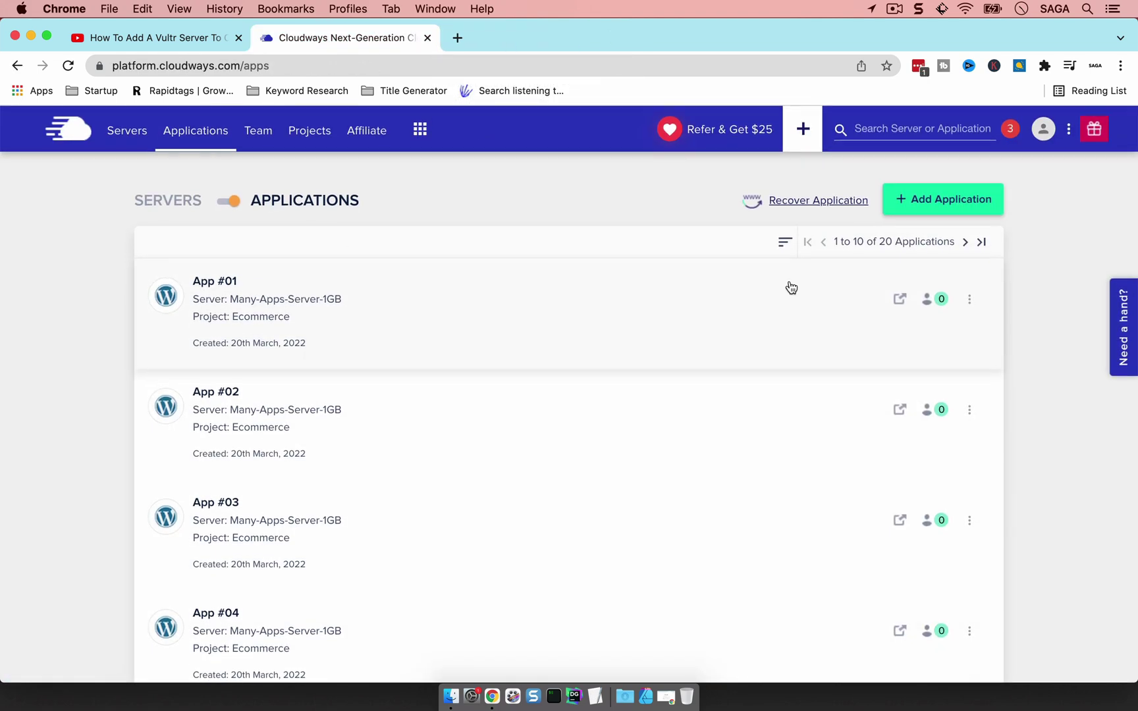
left_click(899, 300)
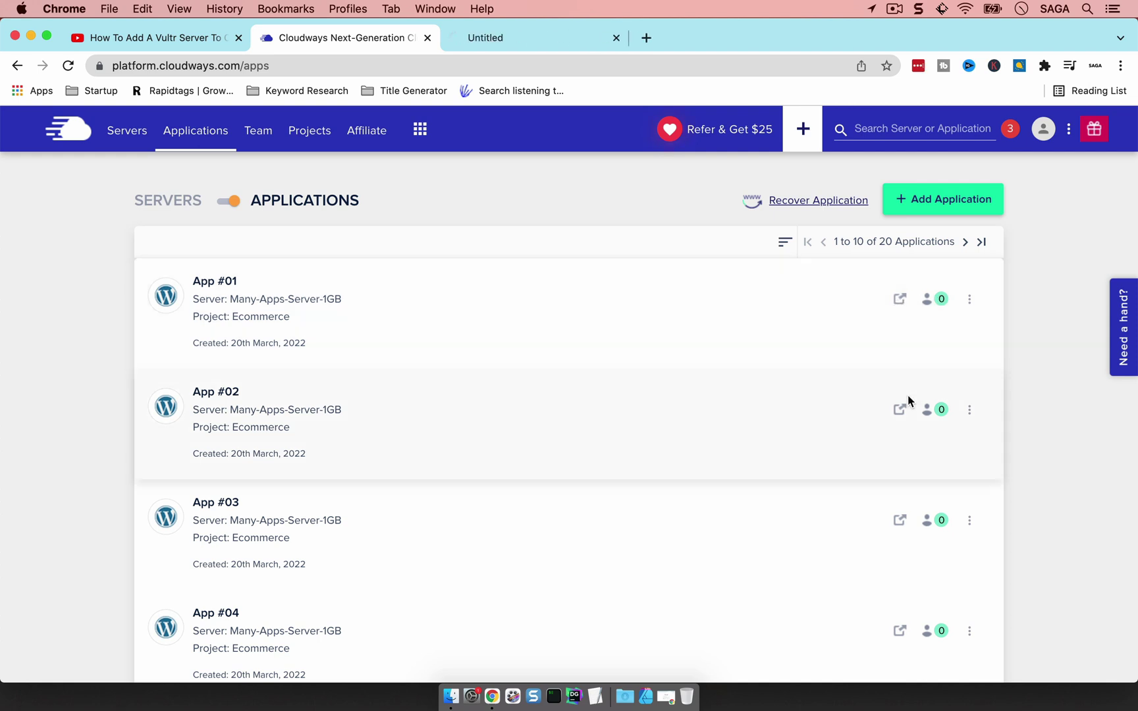
left_click(899, 410)
left_click(899, 520)
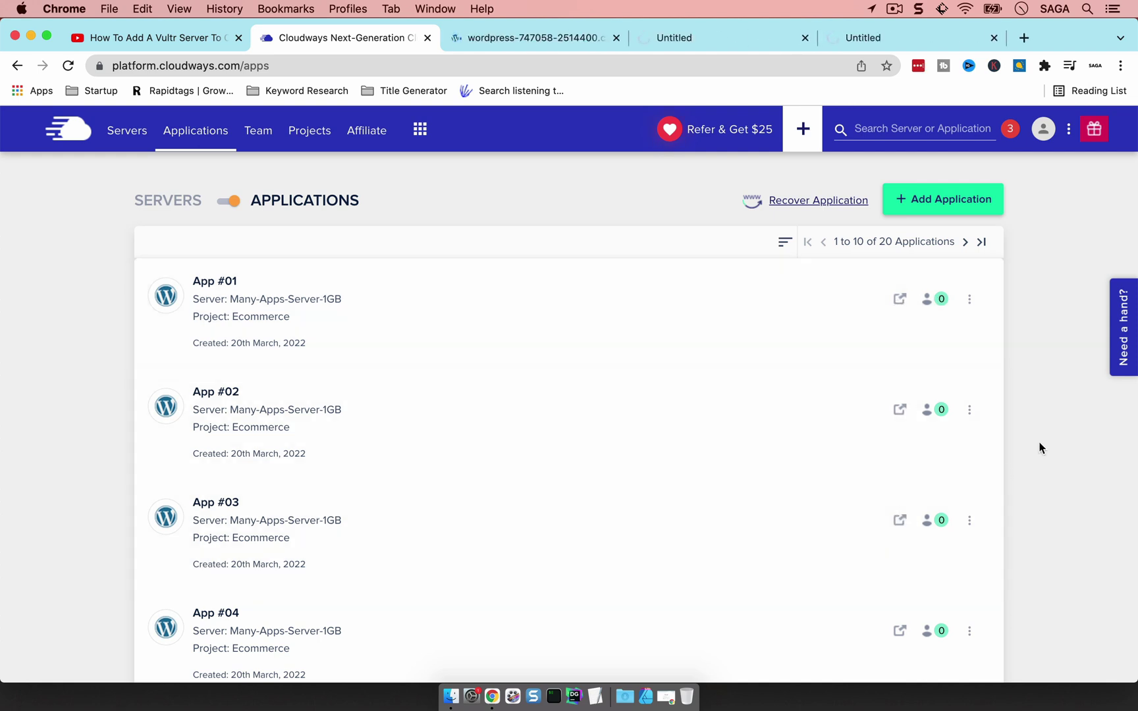
scroll(1039, 447, "down", 5)
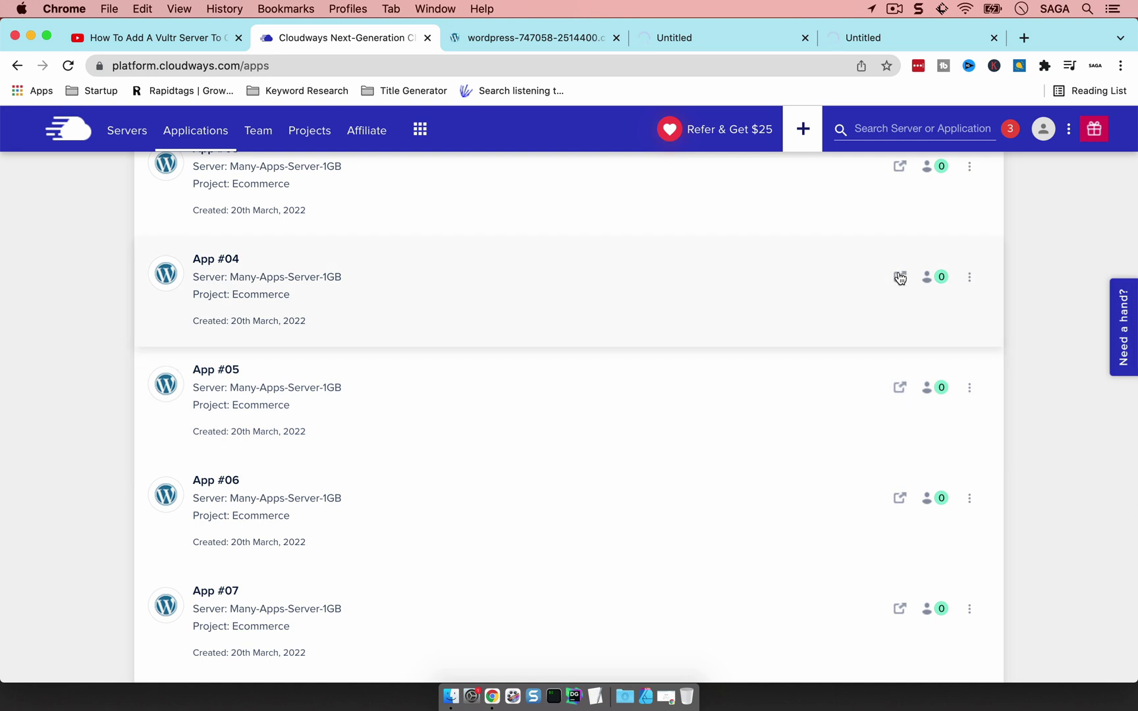
left_click(899, 276)
left_click(899, 387)
left_click(899, 498)
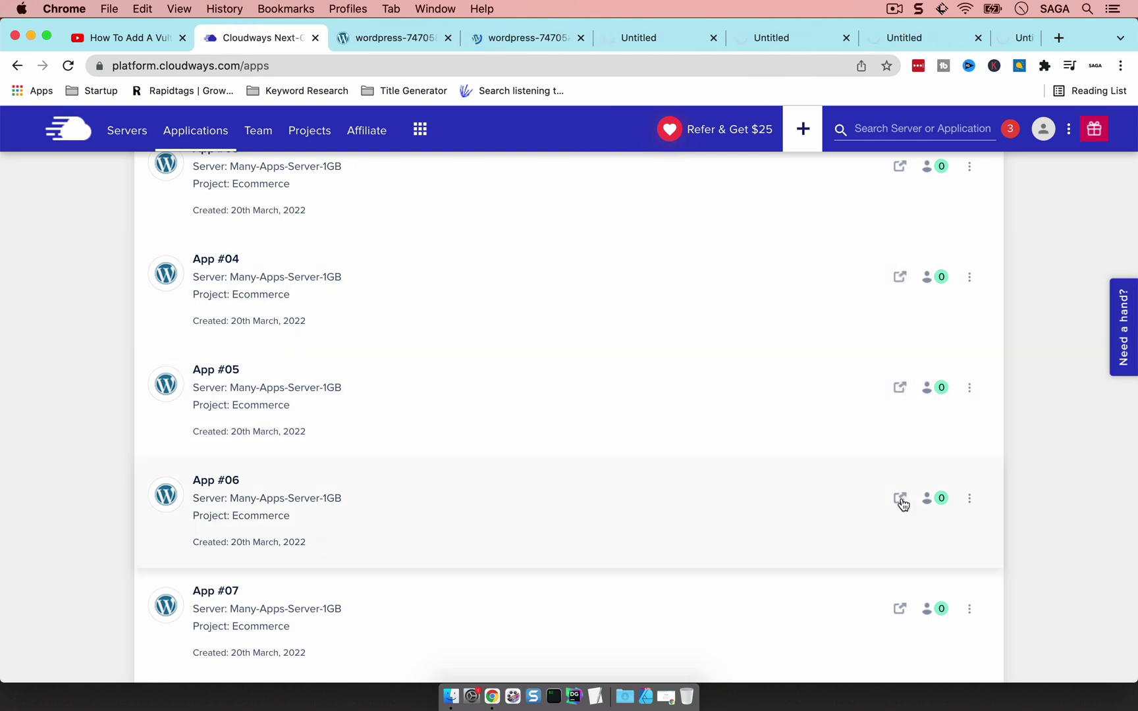
scroll(1055, 427, "down", 5)
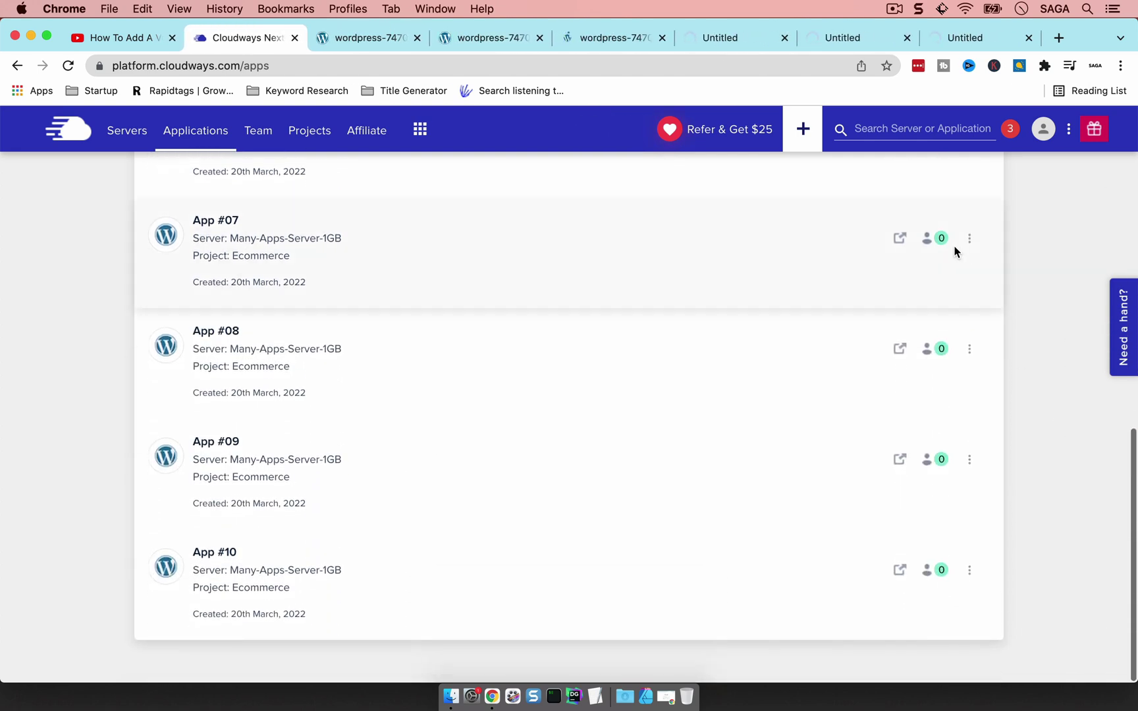
left_click(900, 239)
left_click(902, 349)
left_click(900, 459)
left_click(899, 570)
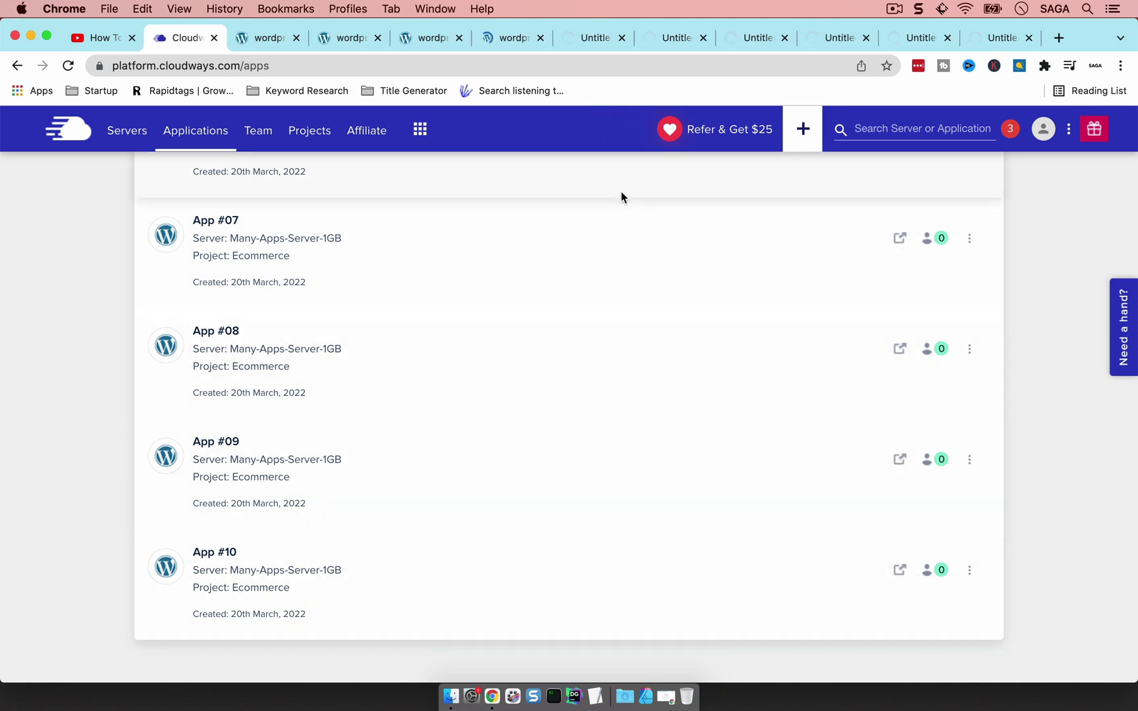
Switch to the Lotus Spa site of App #01 and visit its About and Services pages.
left_click(260, 40)
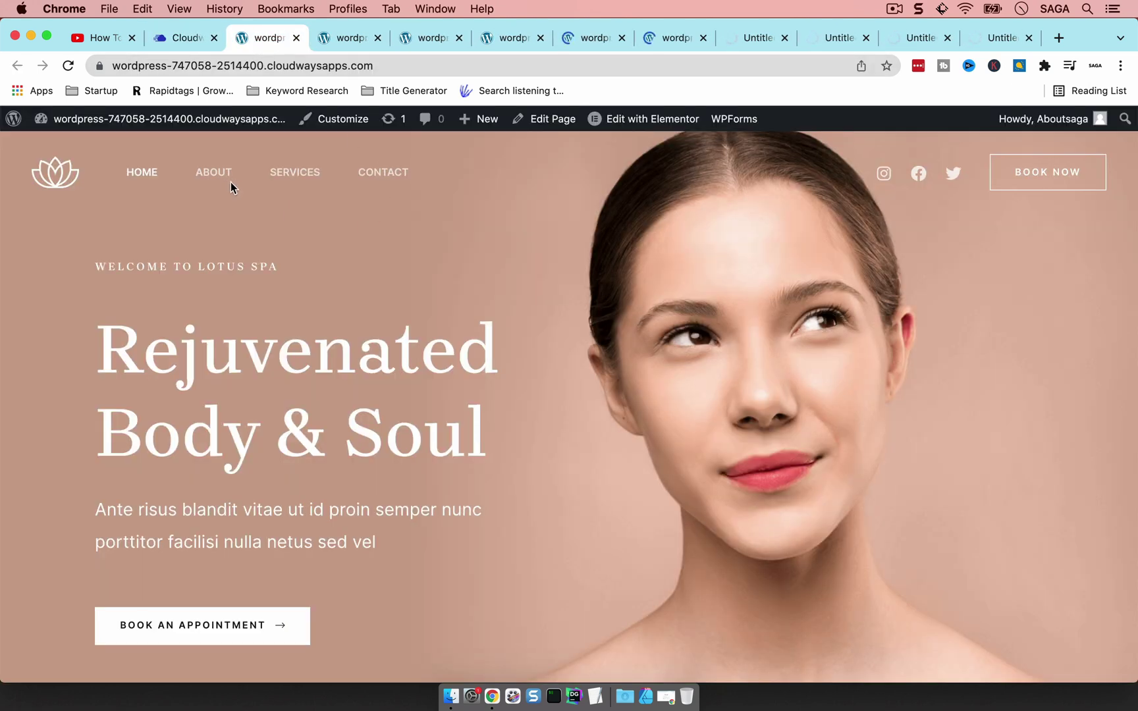
left_click(209, 176)
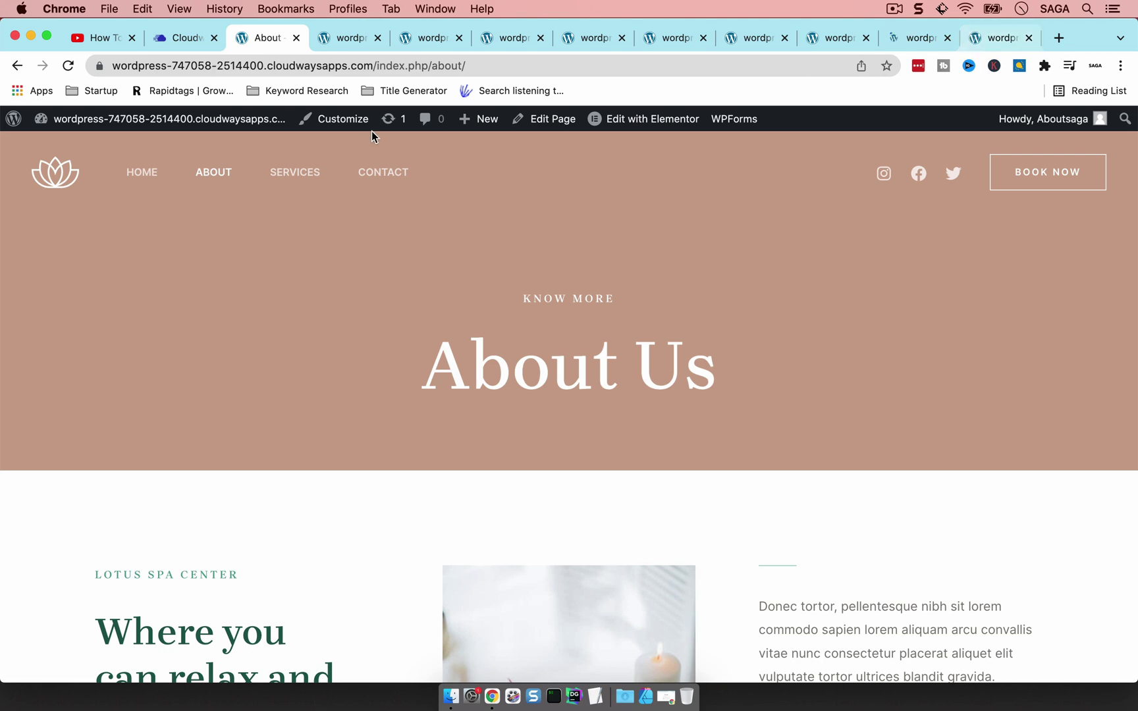
left_click(296, 177)
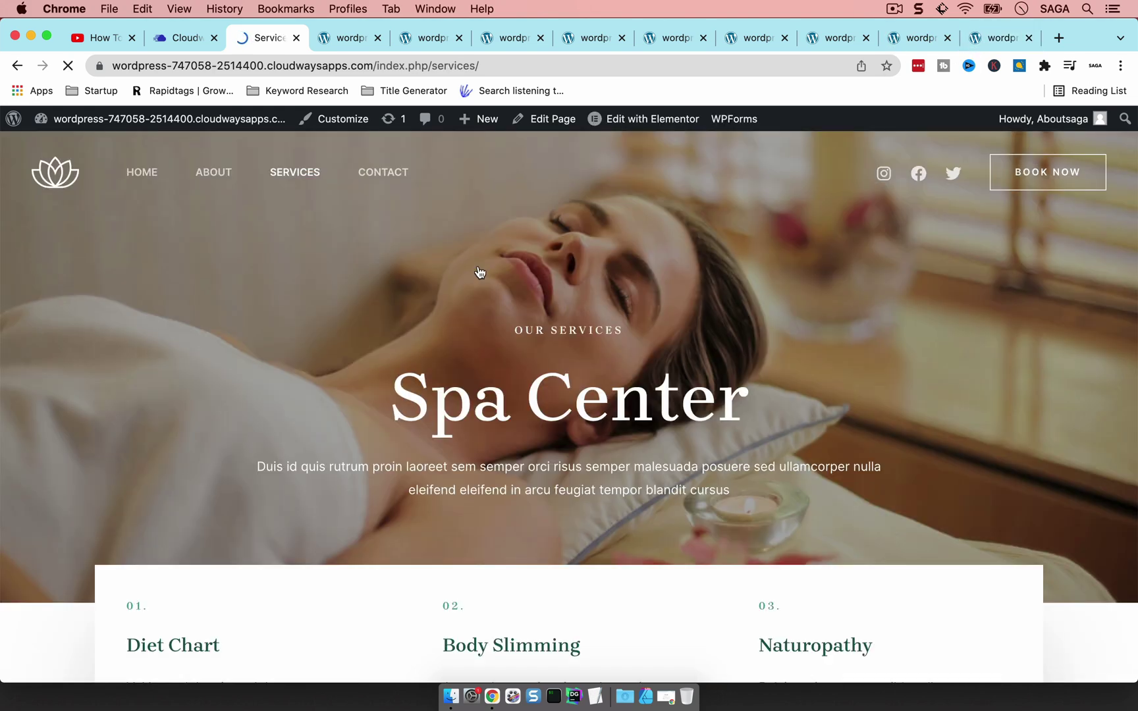
Return to Cloudways and review the resource usage on the monitoring page of Many-Apps-Server-1GB.
left_click(179, 38)
scroll(241, 308, "up", 15)
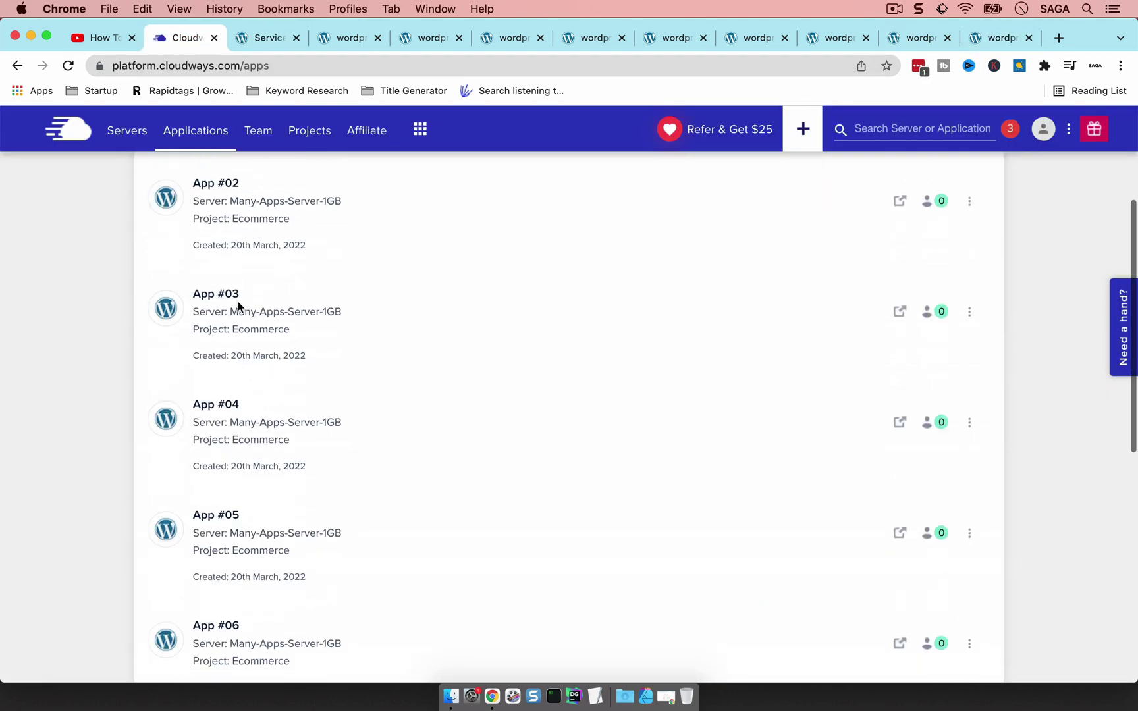
left_click(119, 130)
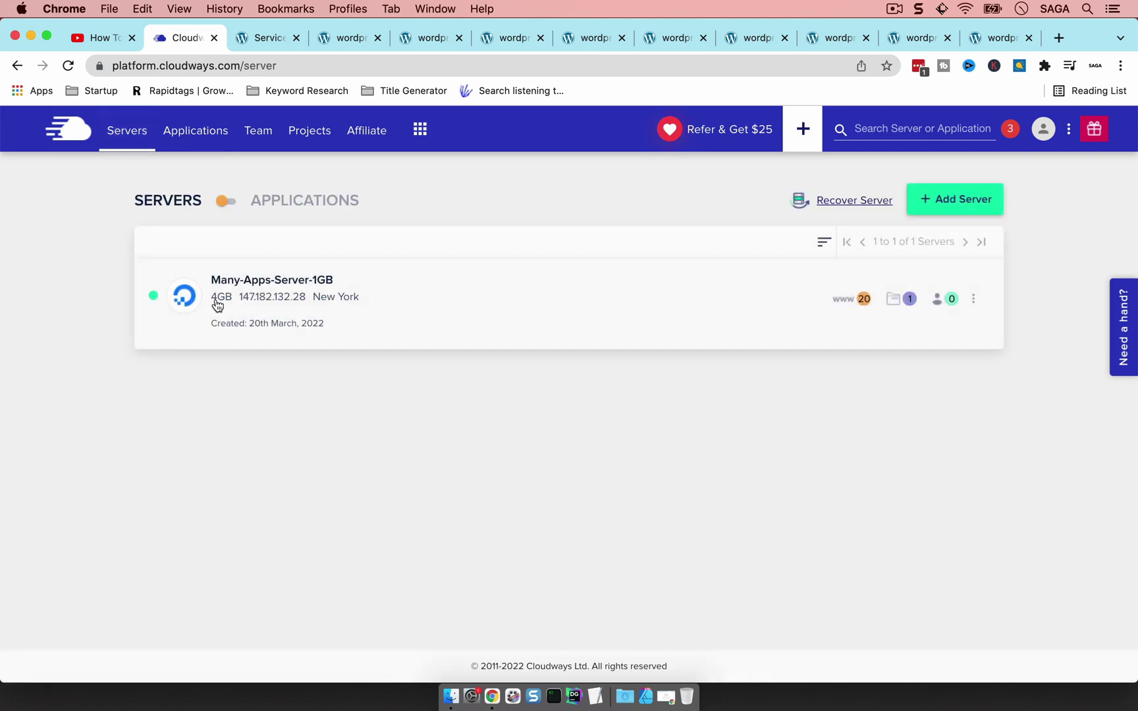
left_click(214, 298)
left_click(211, 328)
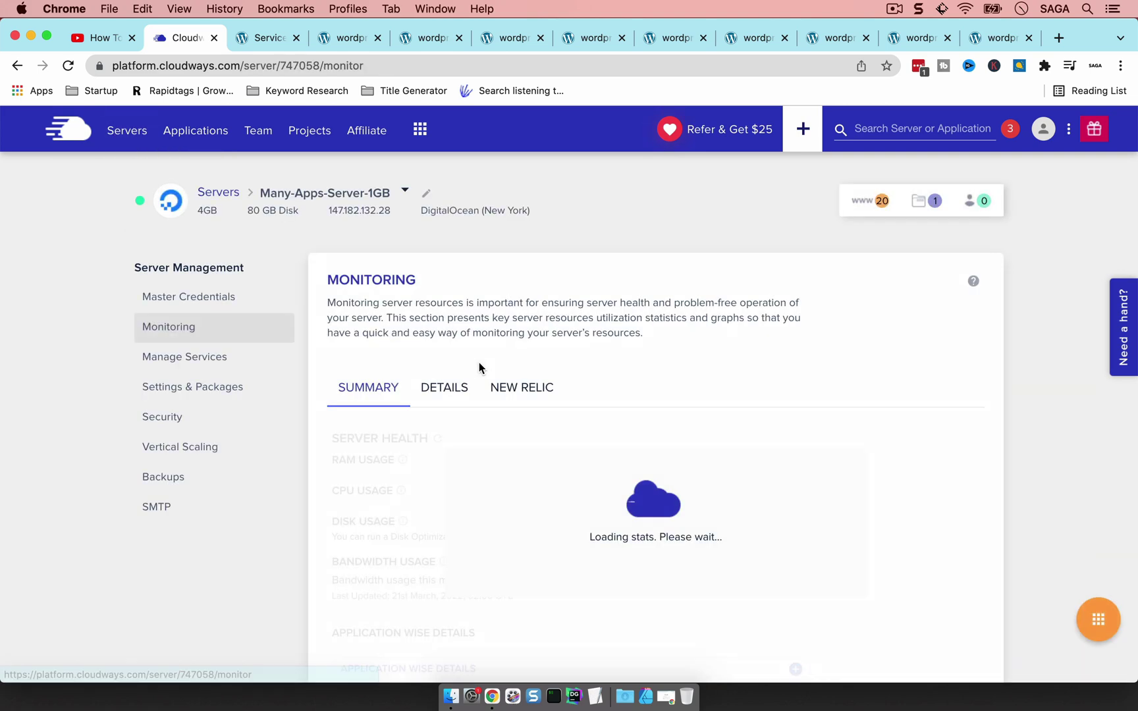
scroll(448, 428, "down", 2)
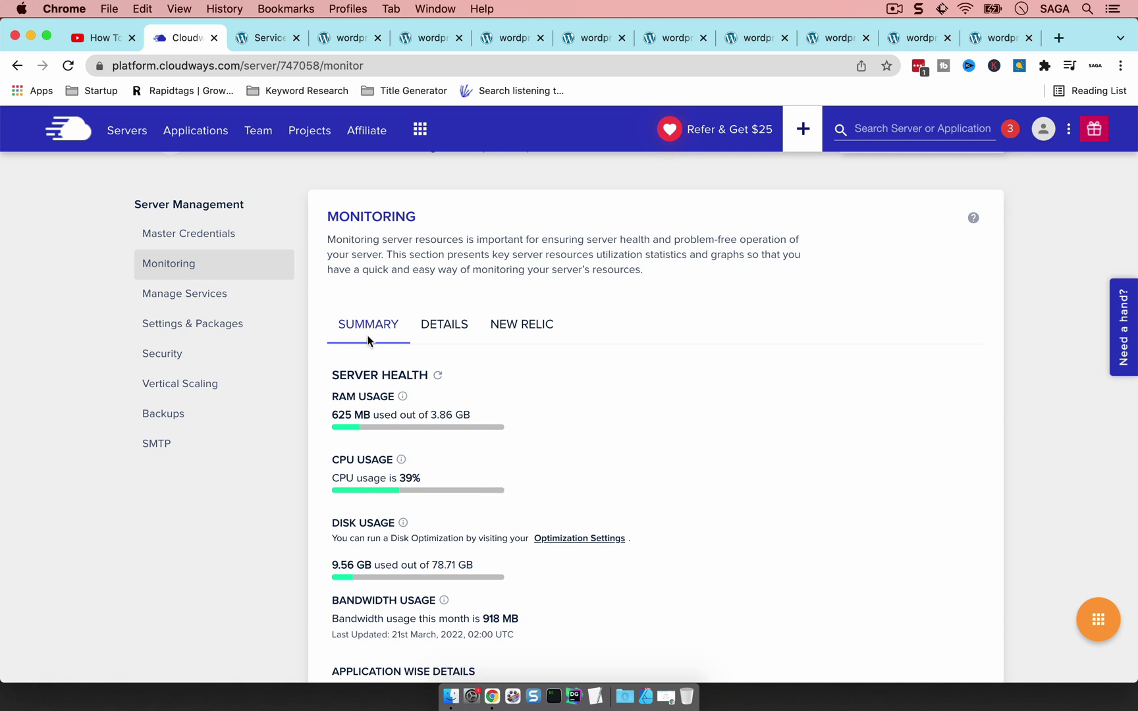
scroll(279, 266, "up", 2)
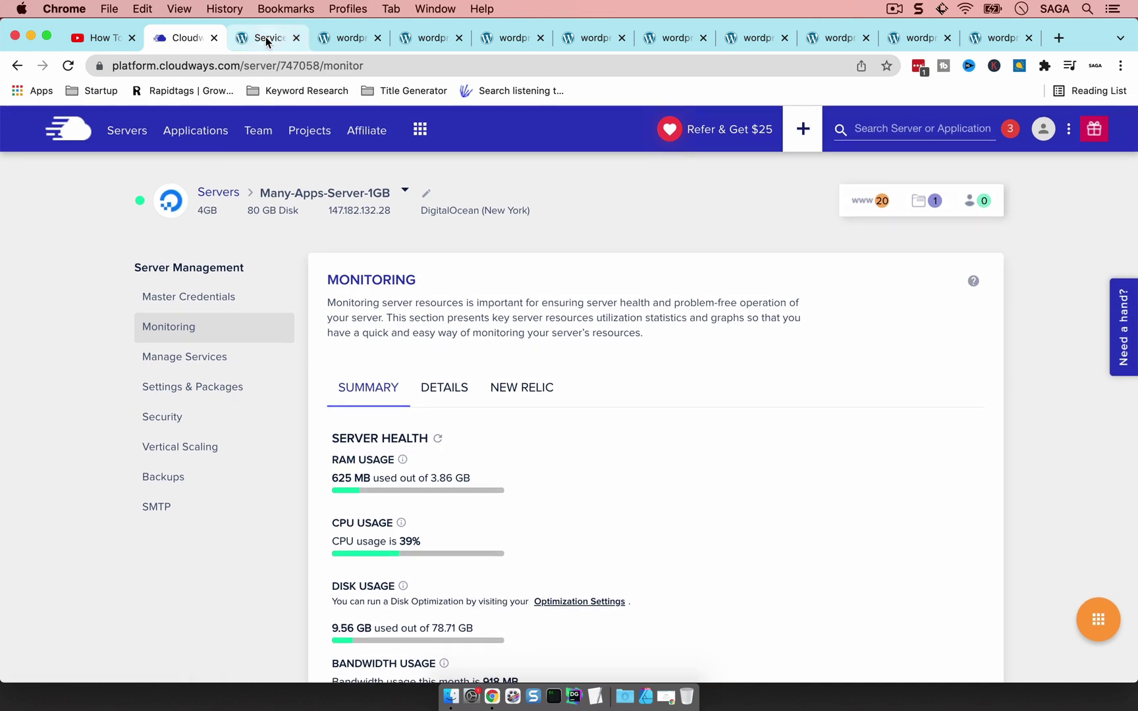
Switch back to the Lotus Spa site and look through its Services page, including the massage therapy and Luxury Spa sections.
left_click(266, 38)
scroll(449, 227, "down", 6)
scroll(449, 232, "down", 2)
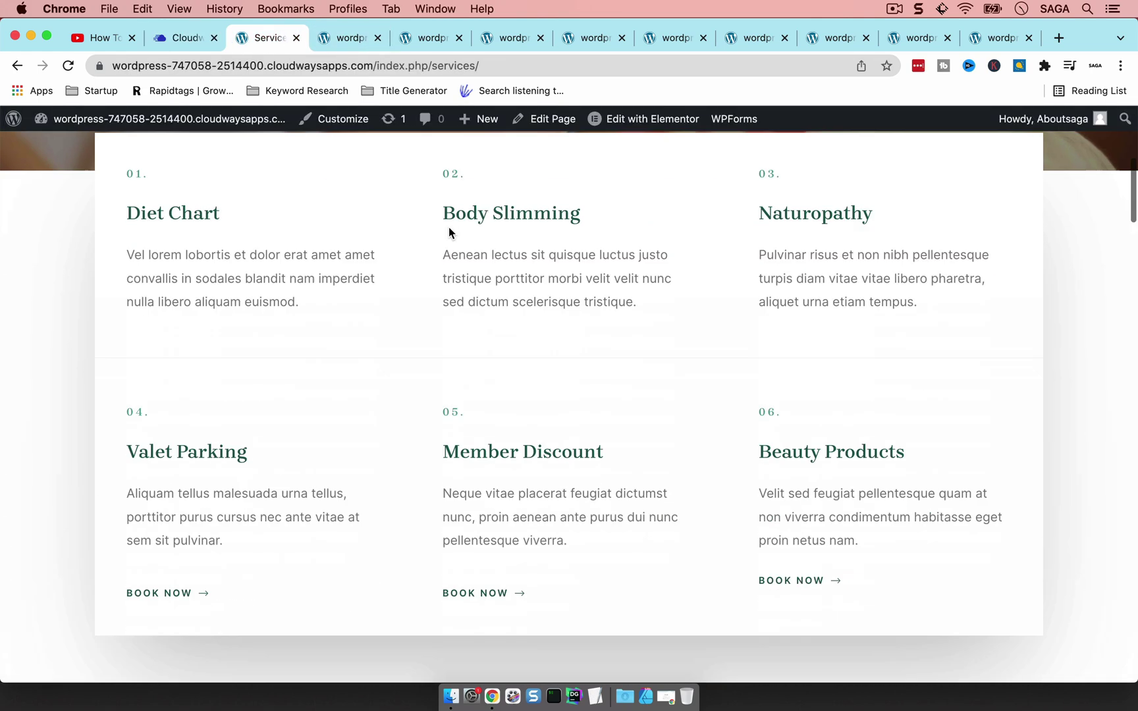
scroll(449, 232, "up", 2)
scroll(450, 234, "down", 5)
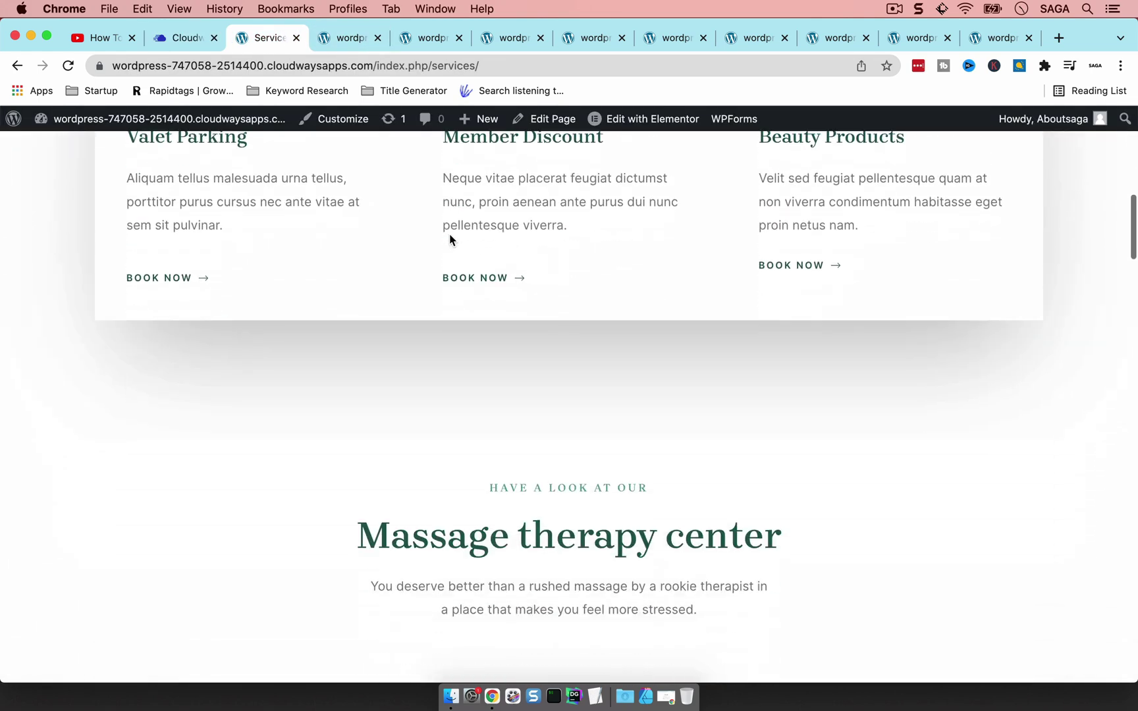
scroll(450, 239, "down", 3)
scroll(592, 421, "down", 7)
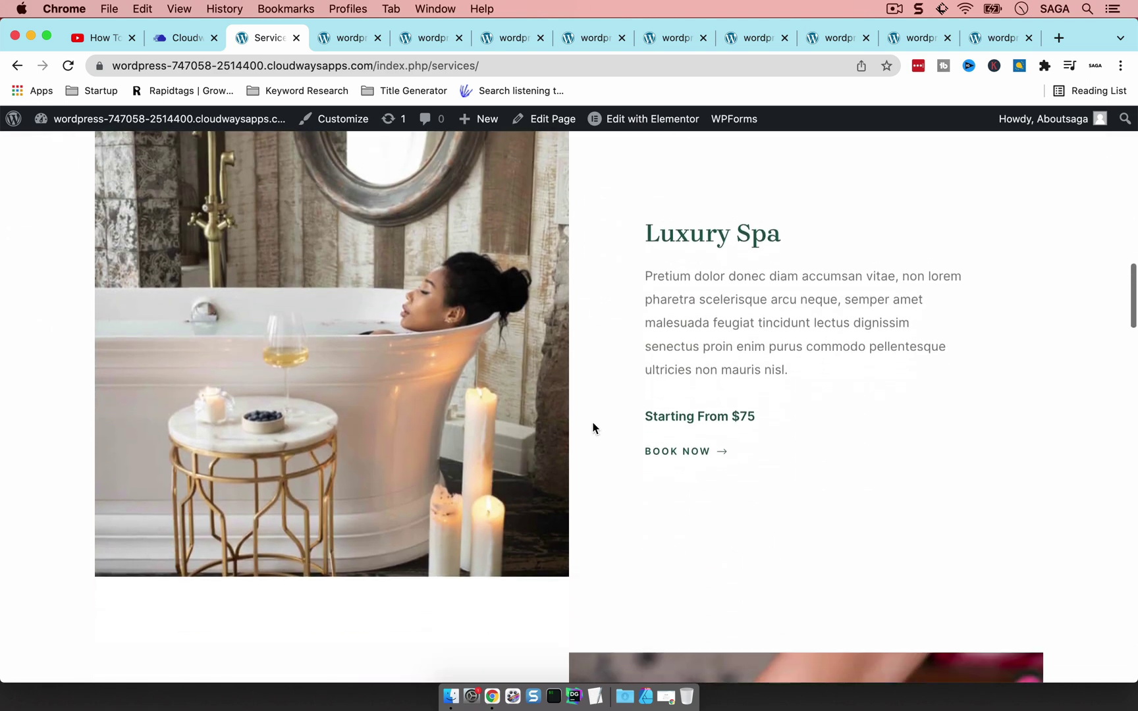
scroll(593, 428, "down", 10)
scroll(593, 427, "down", 2)
scroll(593, 422, "up", 12)
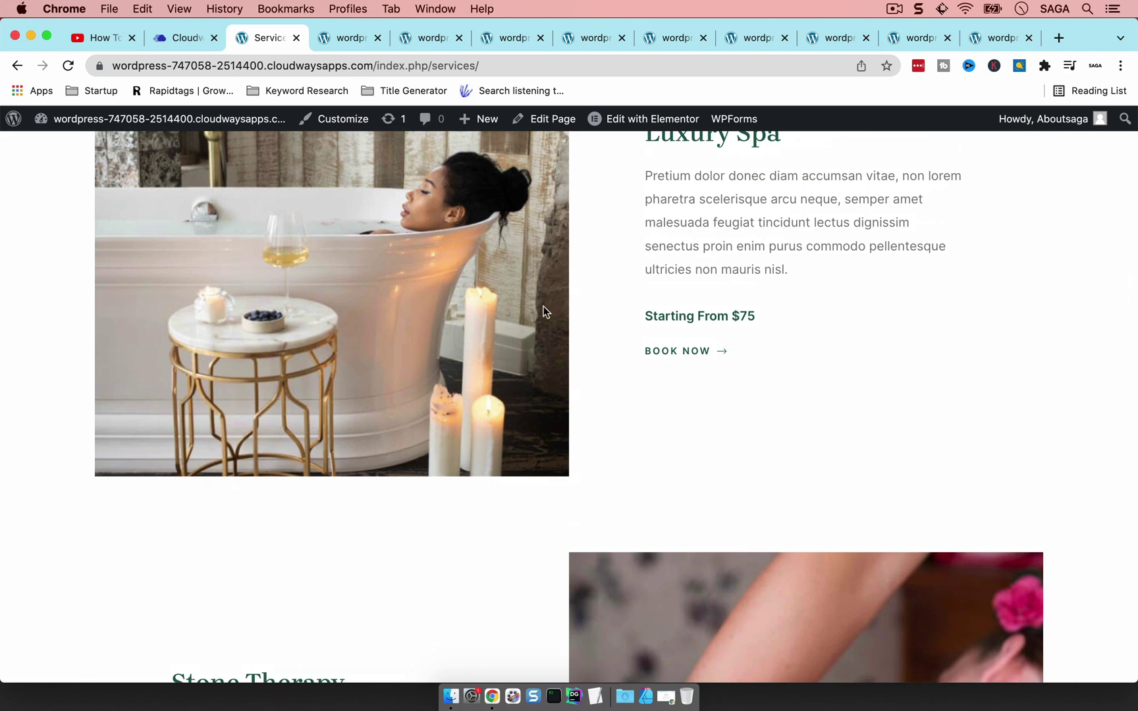
scroll(460, 272, "up", 5)
Close the spa and web developer sites and open the About page of the nature site.
left_click(296, 37)
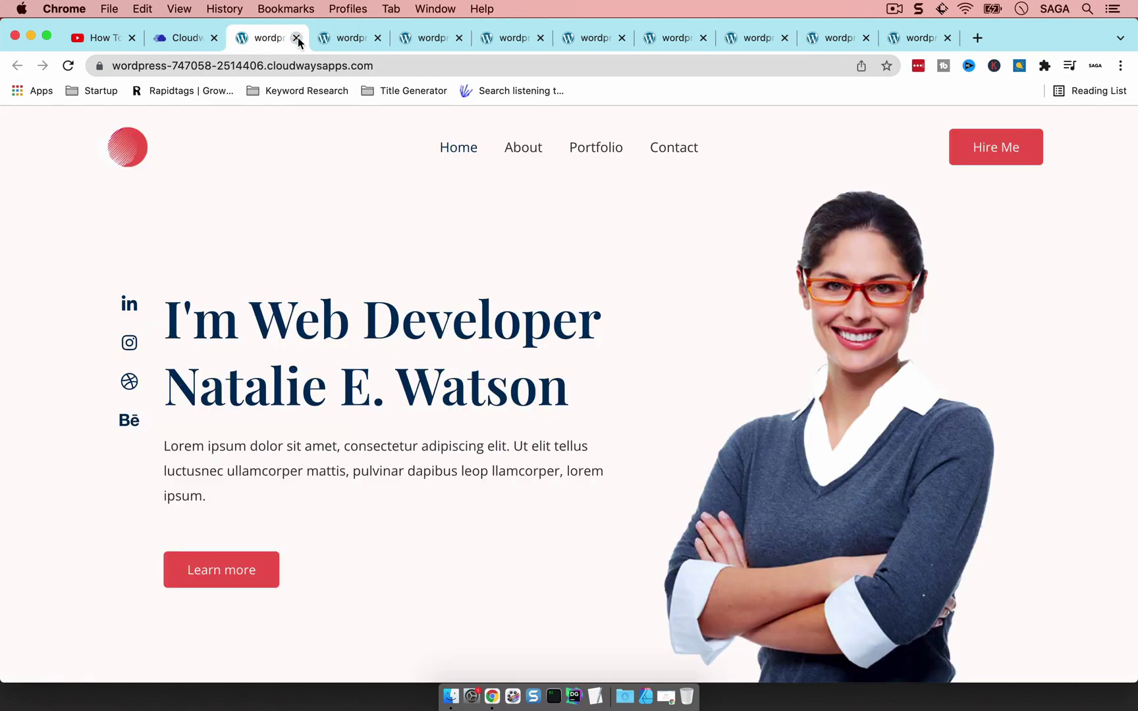
left_click(296, 38)
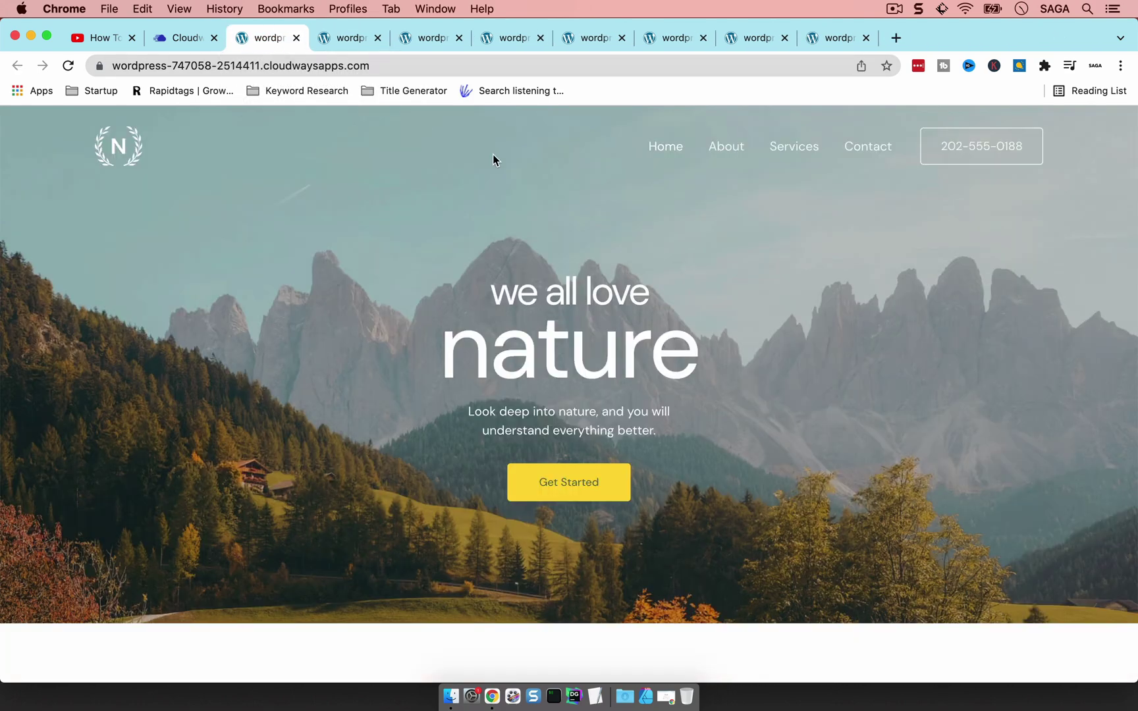
left_click(717, 151)
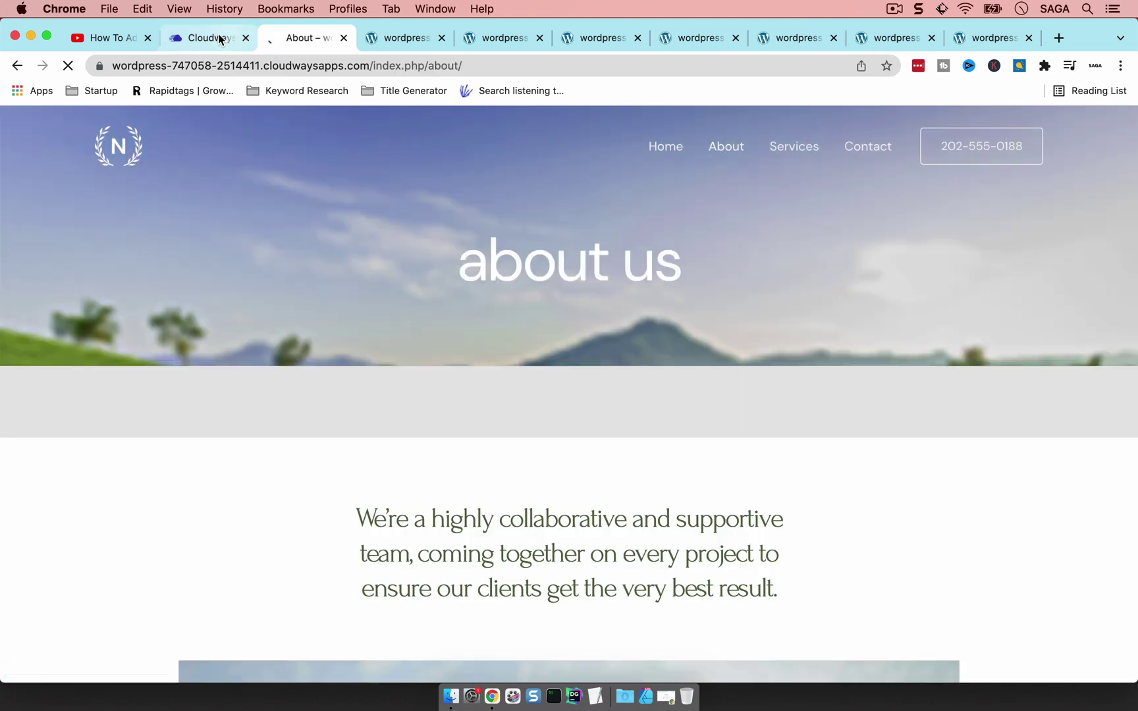
Return to the Cloudways monitoring page of Many-Apps-Server-1GB.
left_click(211, 38)
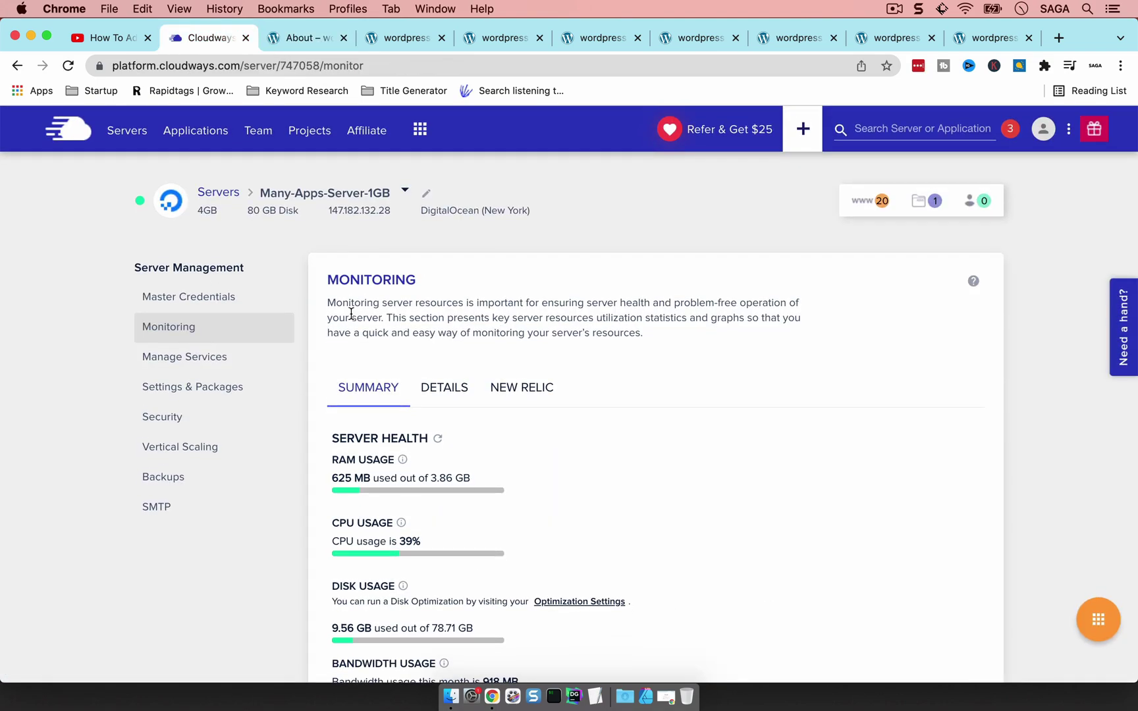